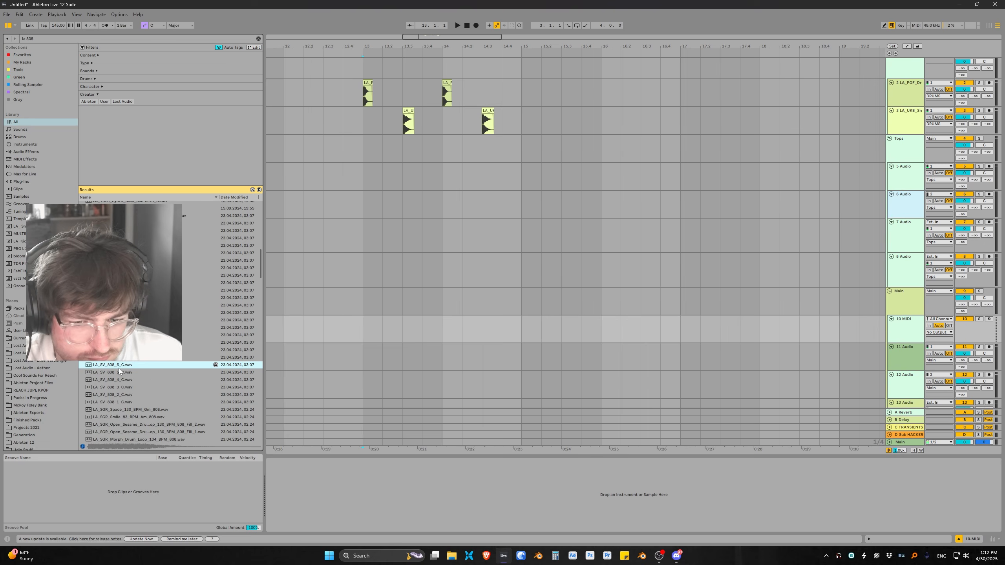
Load an LA_SV_808 sample onto the empty MIDI track and add an F3 note at the start of the clip at bar 13
{"action": "left_click_drag", "start_coordinate": [113, 368], "coordinate": [368, 329]}
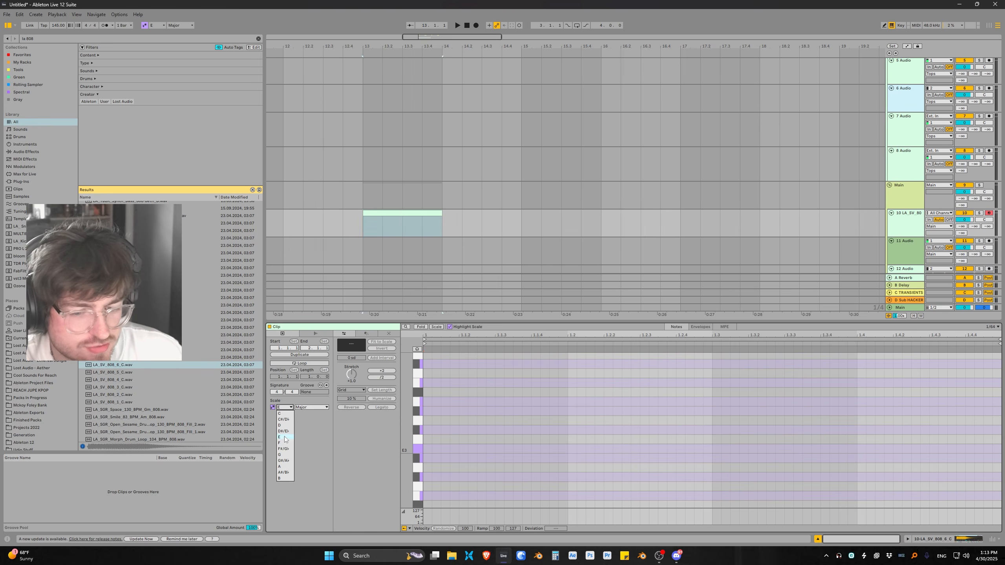
{"action": "left_click", "coordinate": [426, 439]}
{"action": "left_click_drag", "start_coordinate": [426, 440], "coordinate": [558, 439]}
{"action": "key", "text": "space"}
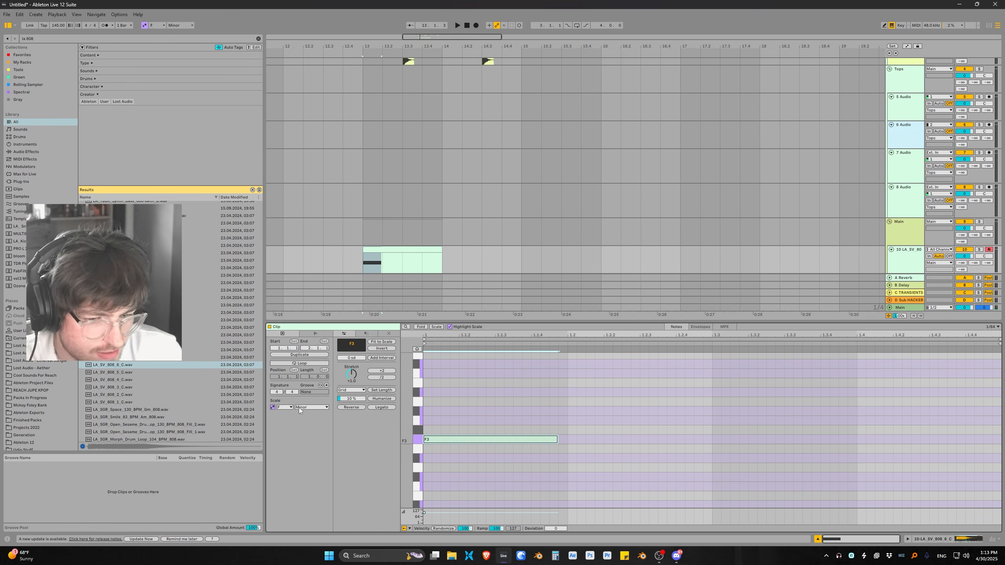
Transpose the 808 note to D3 while the loop plays, and set the clip's scale root to D
{"action": "left_click", "coordinate": [285, 408]}
{"action": "key", "text": "Down"}
{"action": "key", "text": "Down"}
{"action": "key", "text": "Down"}
{"action": "key", "text": "Down"}
{"action": "key", "text": "Down"}
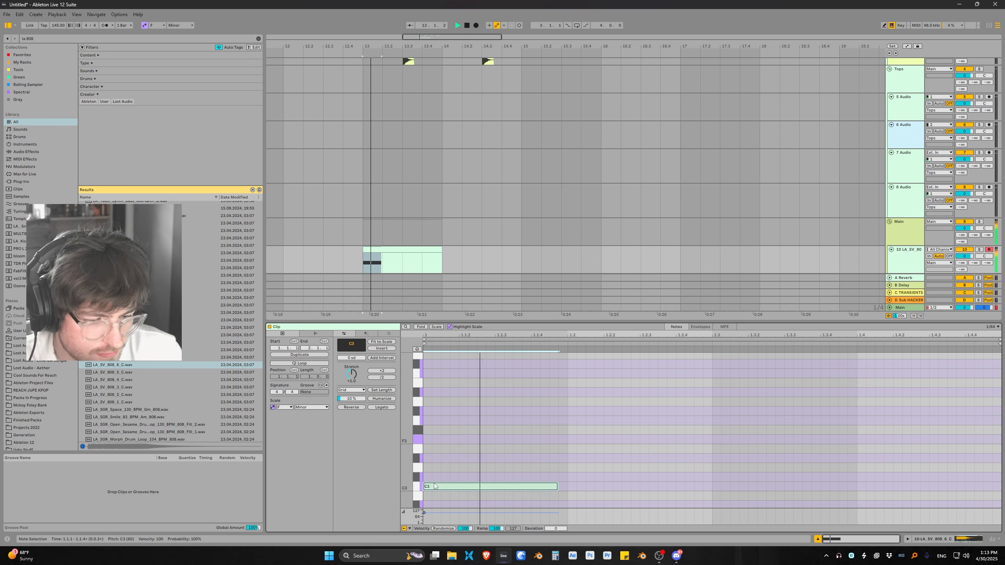
{"action": "key", "text": "Up"}
{"action": "key", "text": "Up"}
{"action": "left_click", "coordinate": [285, 407]}
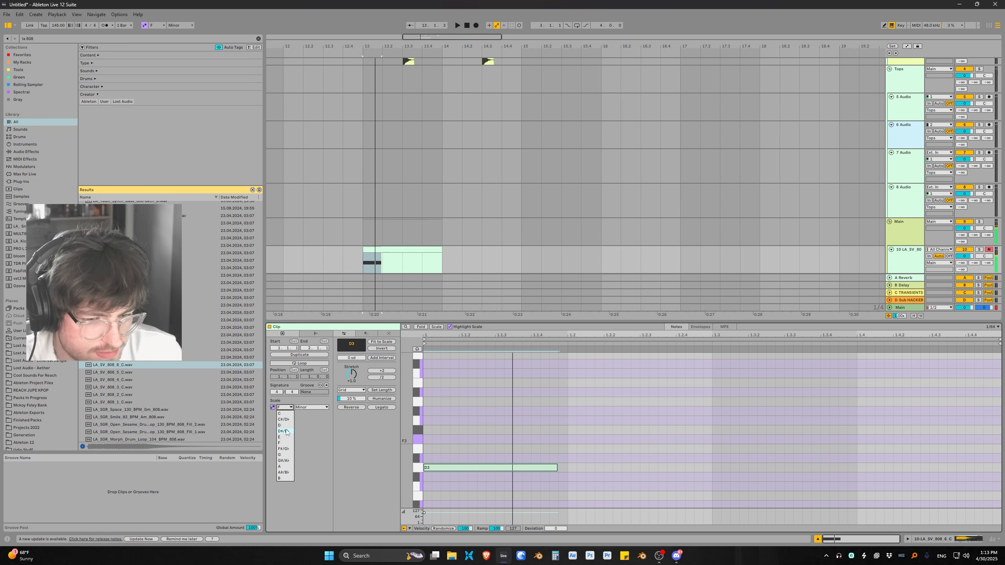
{"action": "left_click", "coordinate": [282, 426]}
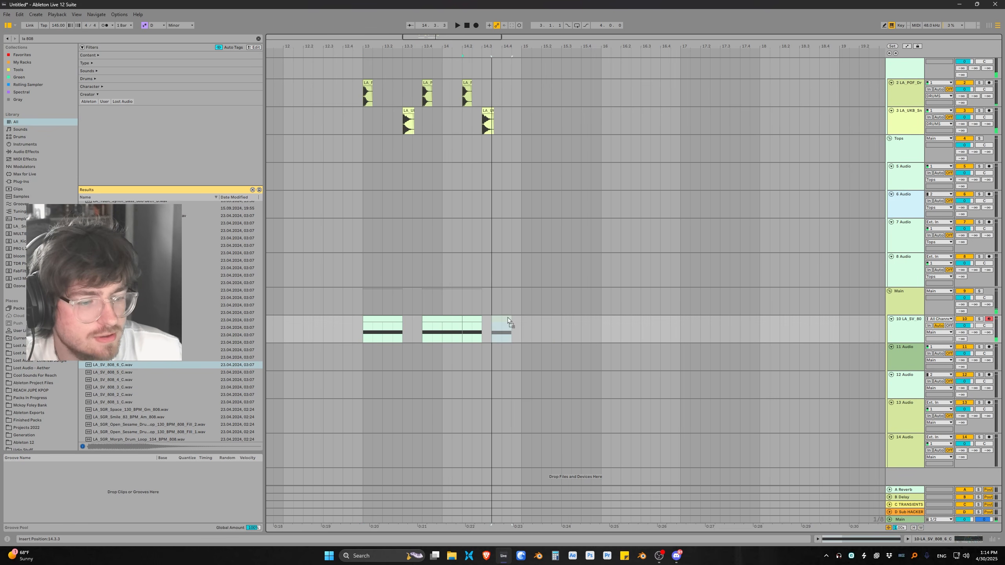
Place a short 808 clip at 14.3.3, position a kick hit to line up with it, and play the pattern
{"action": "left_click_drag", "start_coordinate": [508, 318], "coordinate": [506, 318]}
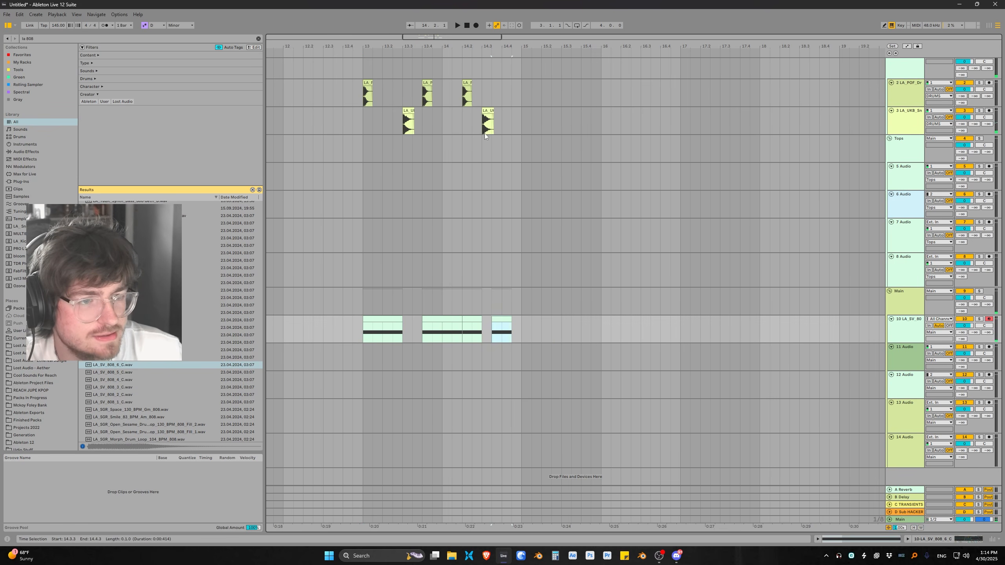
{"action": "left_click_drag", "start_coordinate": [466, 83], "coordinate": [497, 84]}
{"action": "left_click", "coordinate": [365, 118]}
{"action": "key", "text": "space"}
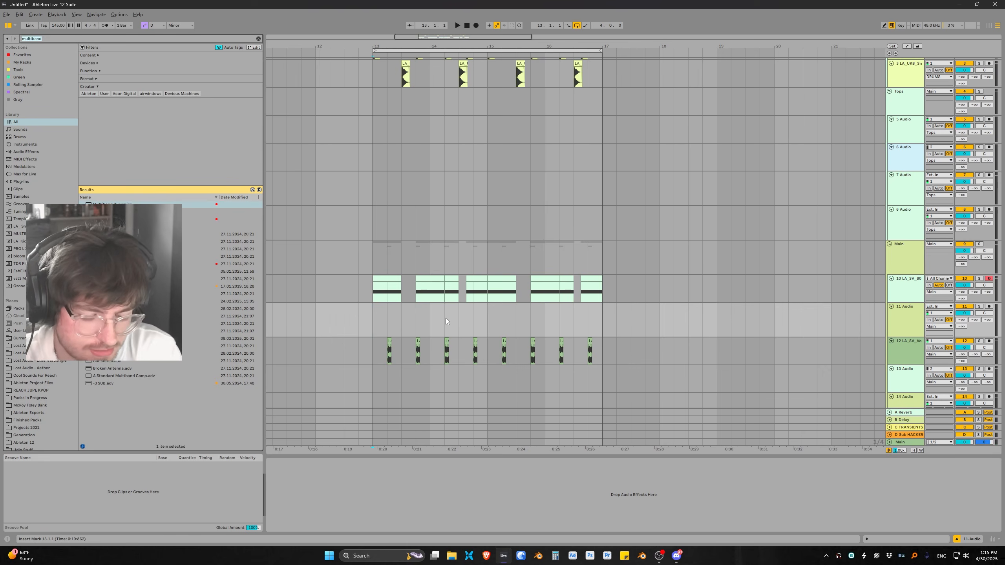
Search the browser for "la sv", audition the samples and pick a synth one-shot
{"action": "type", "text": "la sv"}
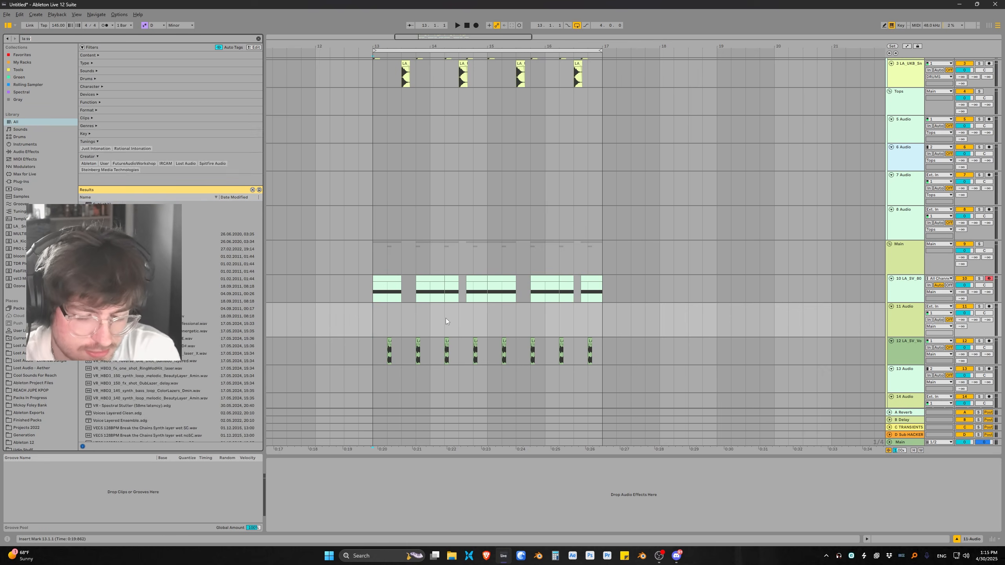
{"action": "left_click", "coordinate": [131, 265]}
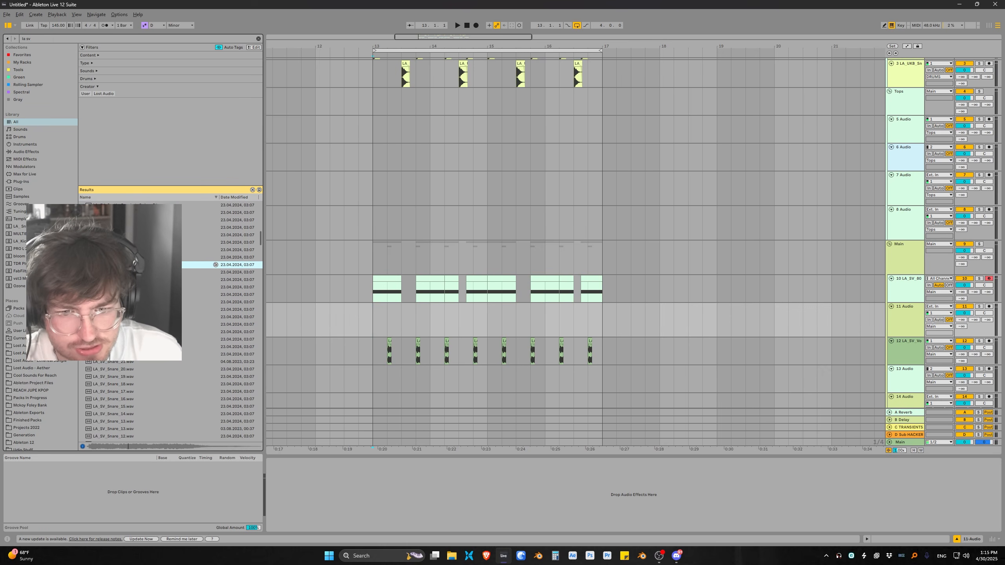
{"action": "key", "text": "Up"}
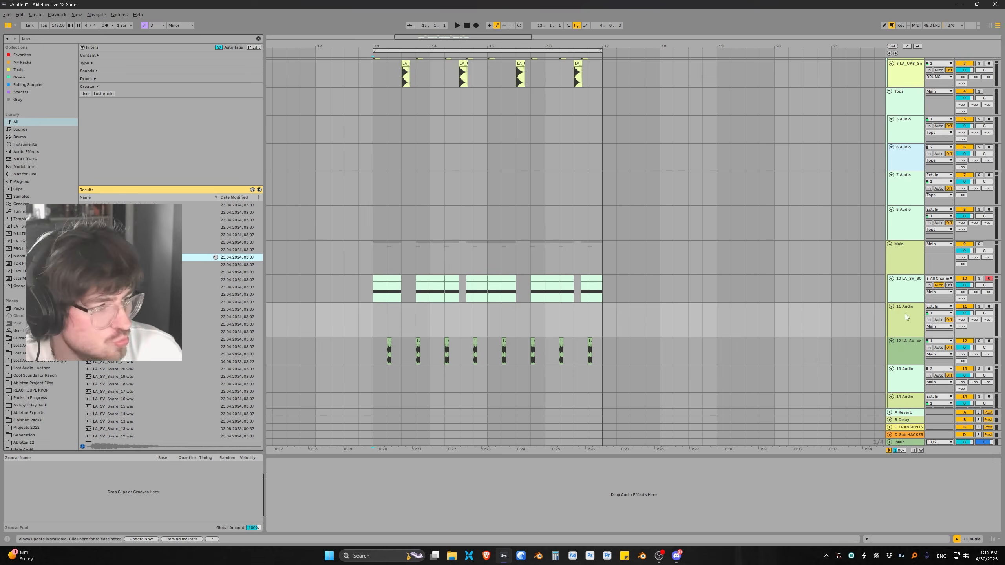
{"action": "left_click", "coordinate": [906, 289]}
{"action": "left_click", "coordinate": [166, 257]}
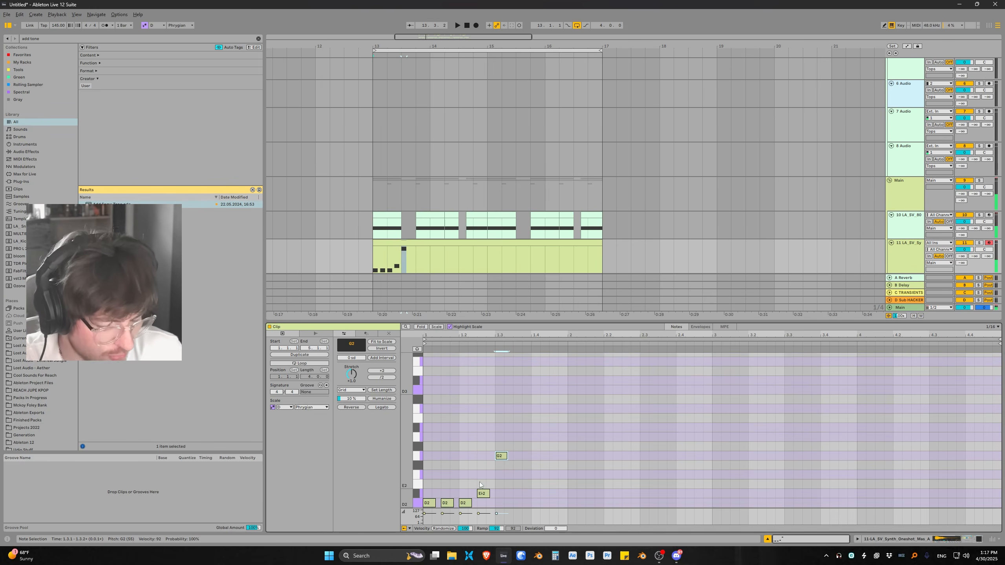
Halve the third D2 note of the synth clip, add a second short D2 directly after it, and play the result
{"action": "left_click", "coordinate": [465, 464]}
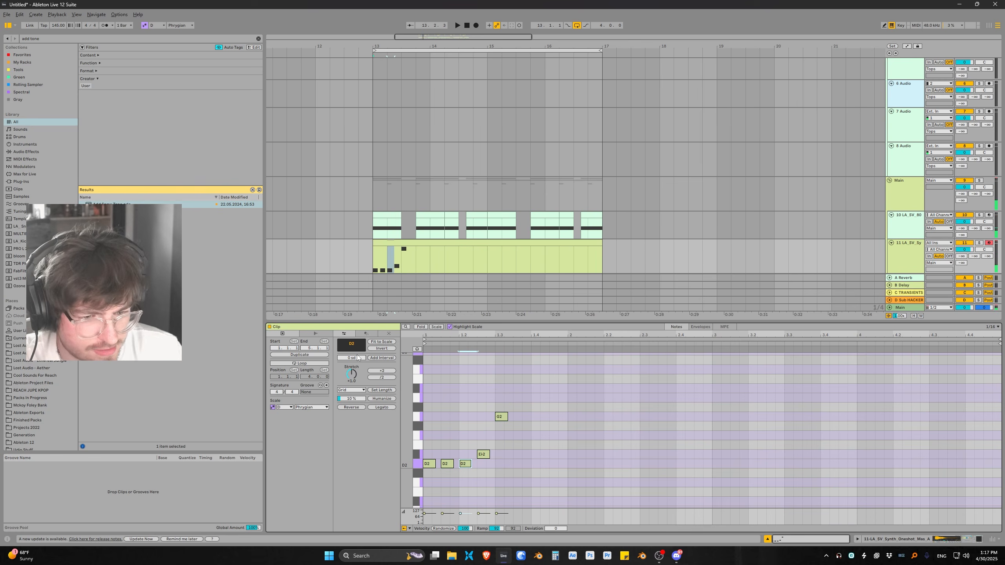
{"action": "left_click", "coordinate": [383, 377]}
{"action": "key", "text": "space"}
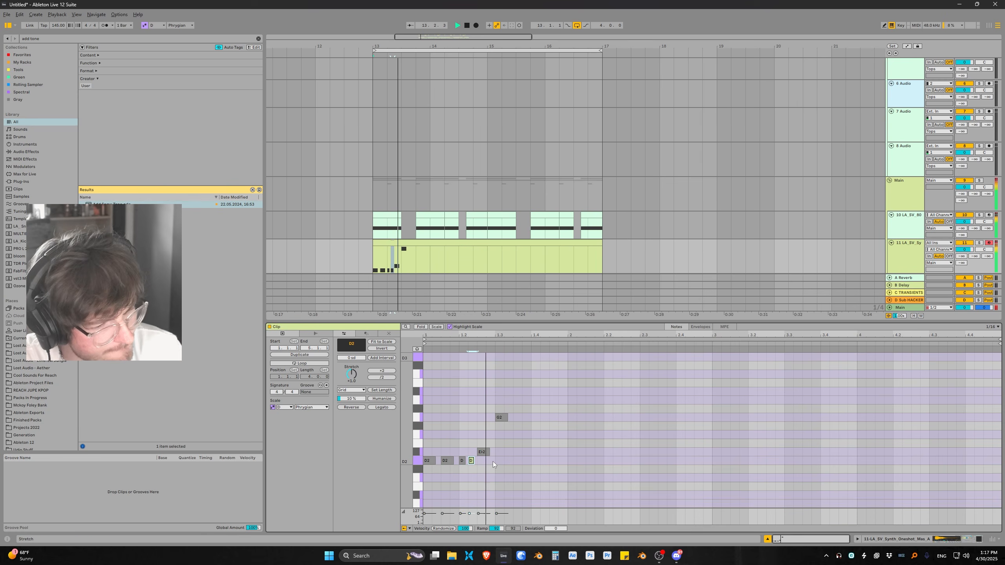
Add two short G2 notes on beat 1.4 and a long D2 note at 2.4 in the synth clip
{"action": "double_click", "coordinate": [537, 418]}
{"action": "double_click", "coordinate": [555, 418]}
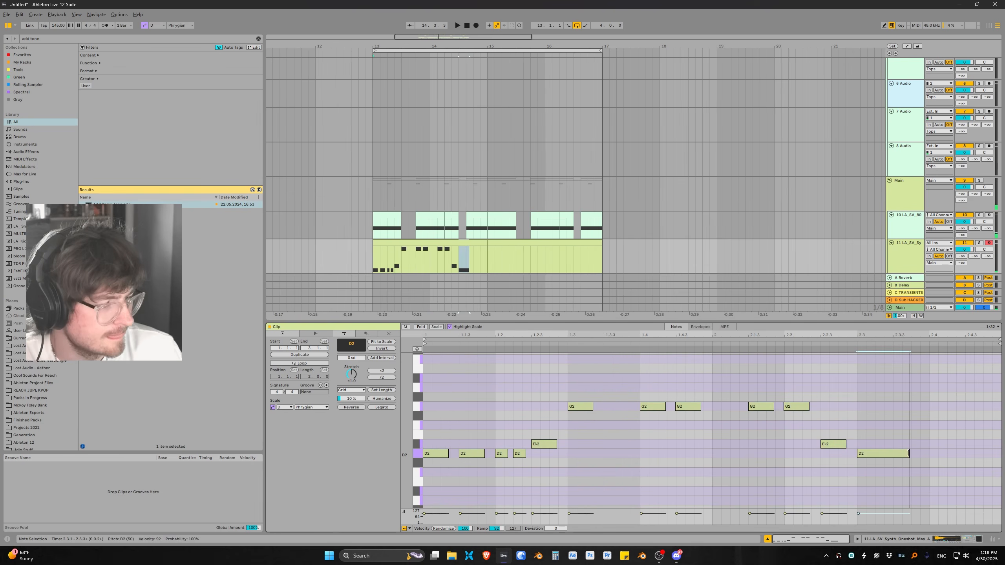
{"action": "left_click", "coordinate": [926, 454], "text": "shift"}
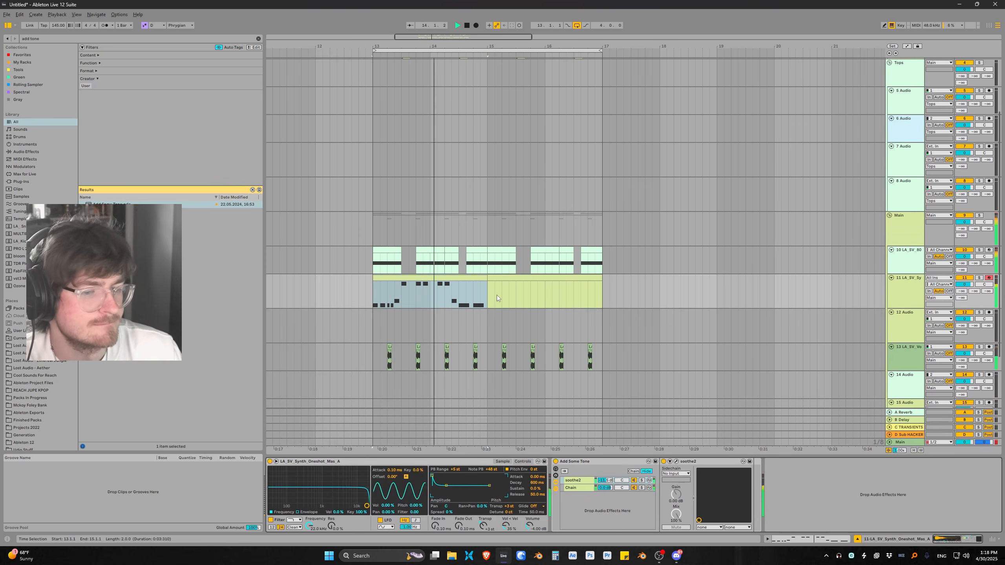
Show the synth sampler's waveform, search the browser for "roar" and add Roar to the synth track
{"action": "key", "text": "space"}
{"action": "key", "text": "space"}
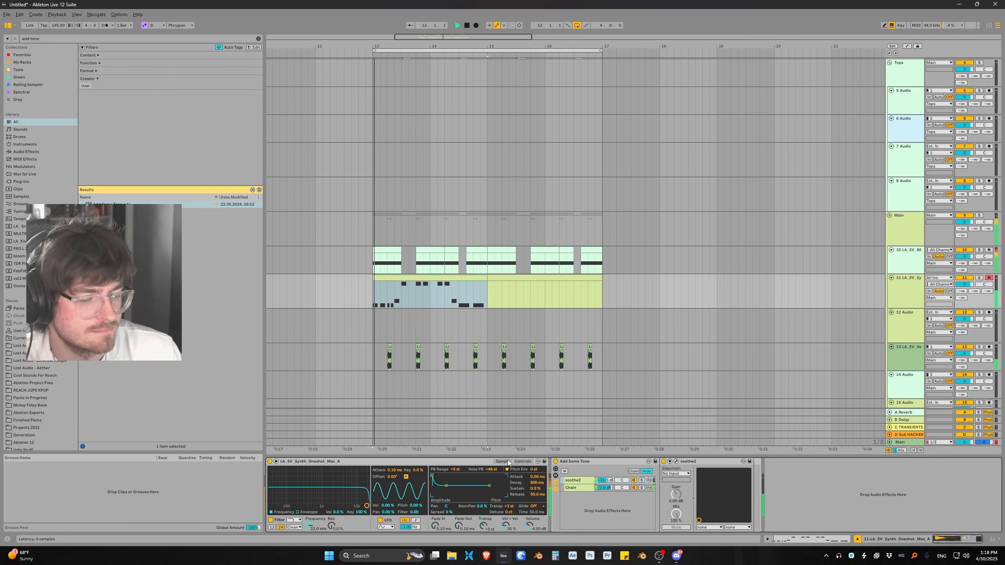
{"action": "left_click", "coordinate": [503, 462]}
{"action": "key", "text": "space"}
{"action": "key", "text": "ctrl+f"}
{"action": "key", "text": "BackSpace"}
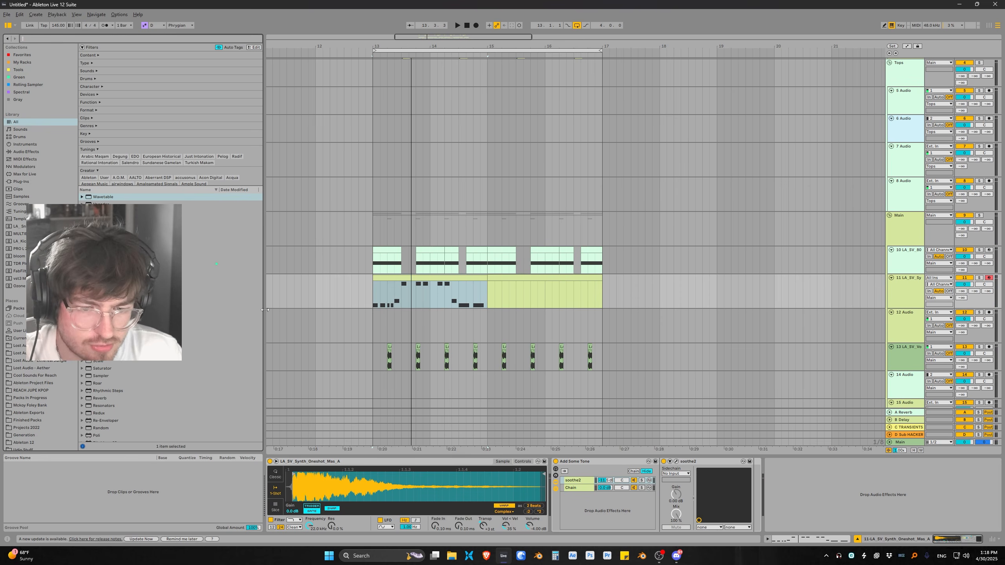
{"action": "type", "text": "roar"}
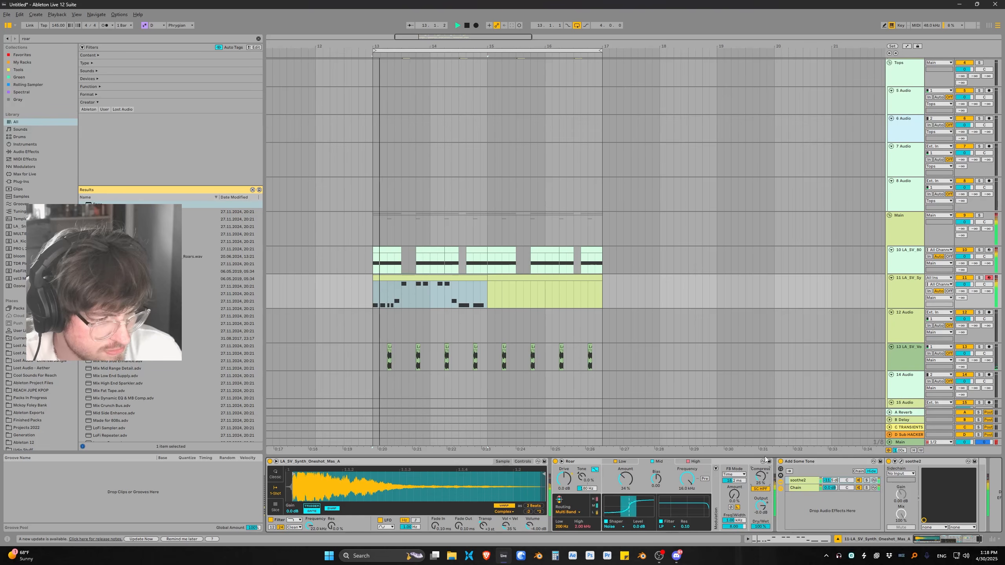
Restart playback and raise Roar's output to 1.4 dB
{"action": "key", "text": "space"}
{"action": "key", "text": "space"}
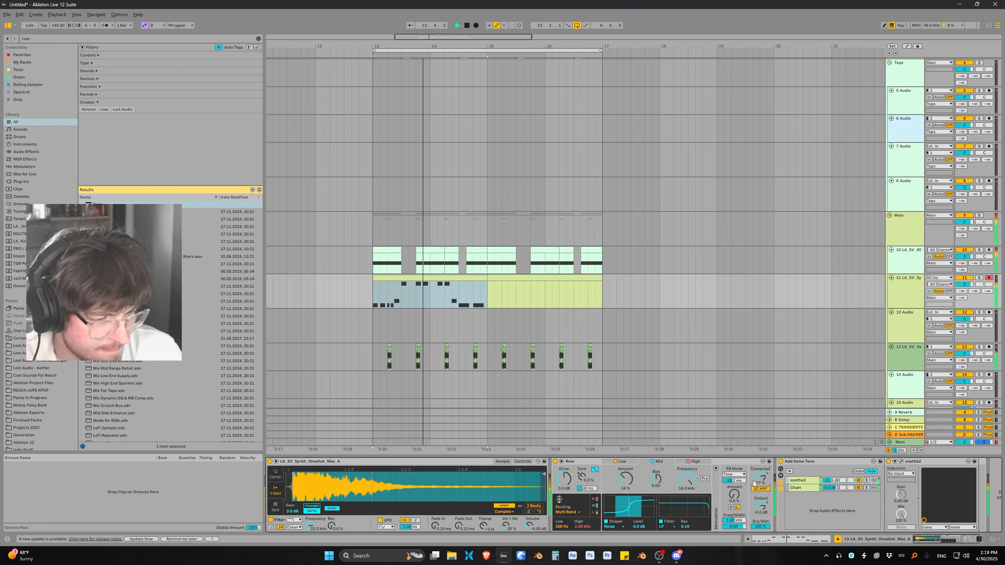
{"action": "left_click_drag", "start_coordinate": [765, 505], "coordinate": [764, 500]}
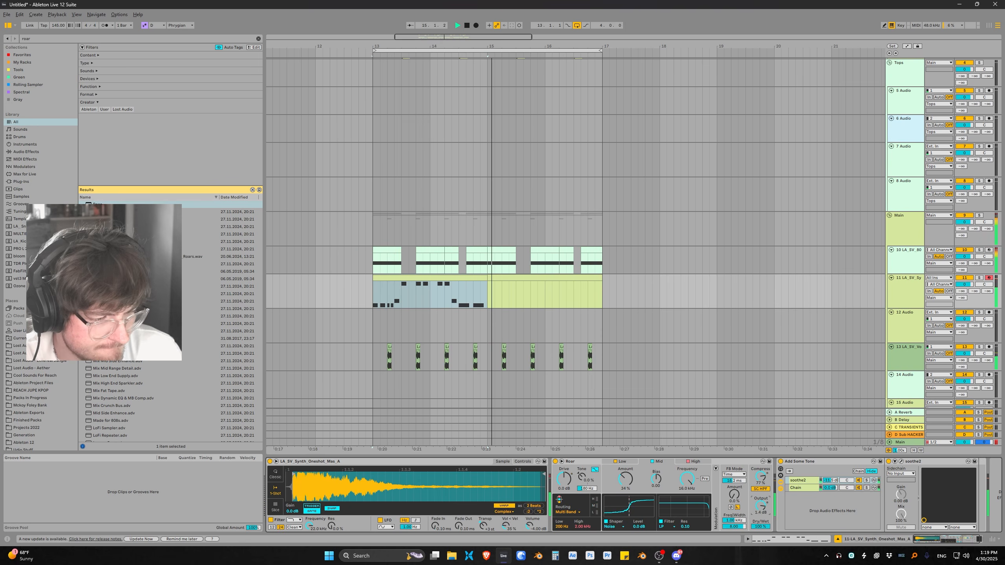
Shorten the synth sample's playback region to its loud opening part, switch the sampler to Classic mode and enable looping
{"action": "left_click_drag", "start_coordinate": [545, 474], "coordinate": [371, 476]}
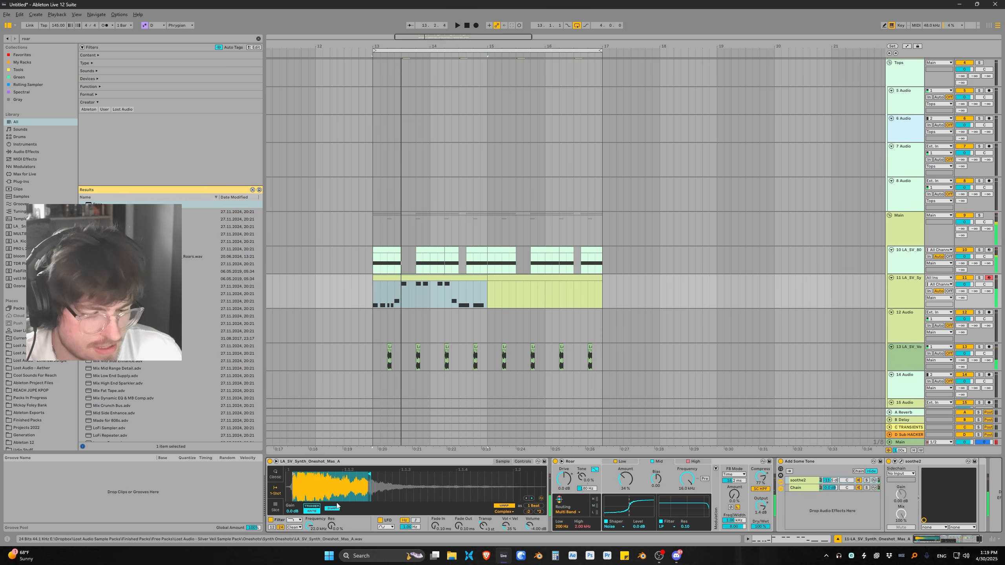
{"action": "key", "text": "space"}
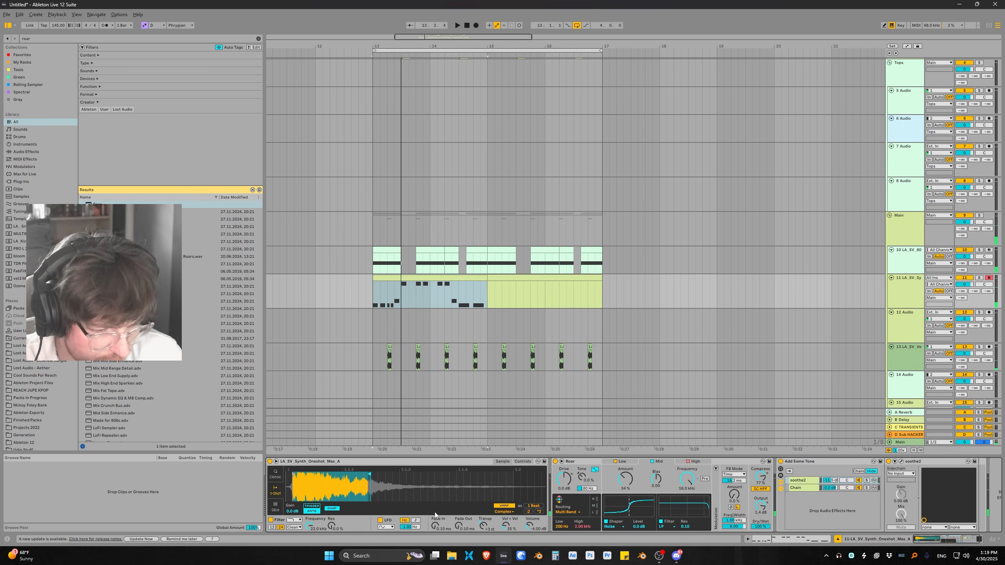
{"action": "left_click", "coordinate": [276, 474]}
{"action": "left_click", "coordinate": [382, 506]}
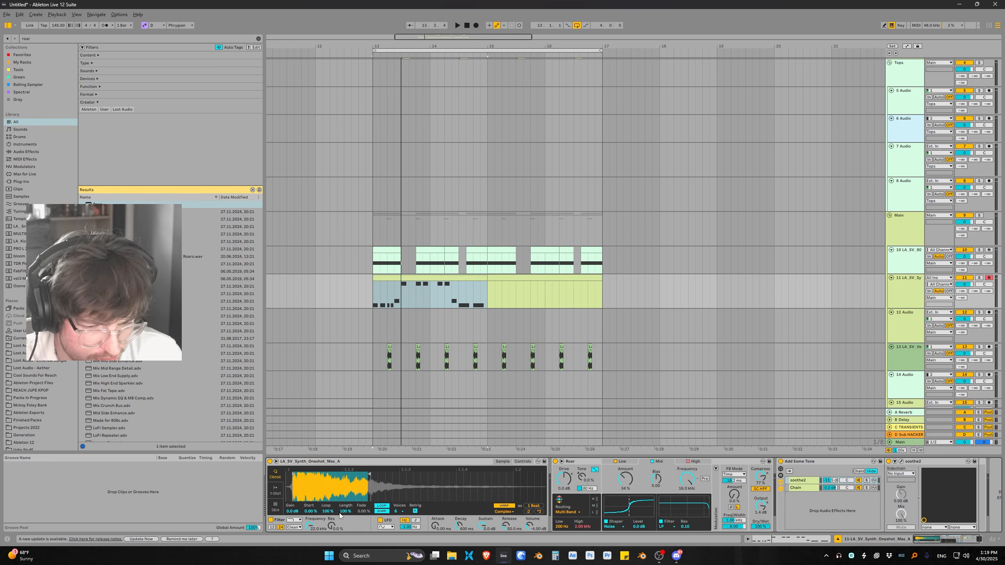
Set the sampler's loop amount to about 18%, listen to it, and reduce the sample length slightly
{"action": "left_click_drag", "start_coordinate": [328, 511], "coordinate": [328, 545]}
{"action": "key", "text": "space"}
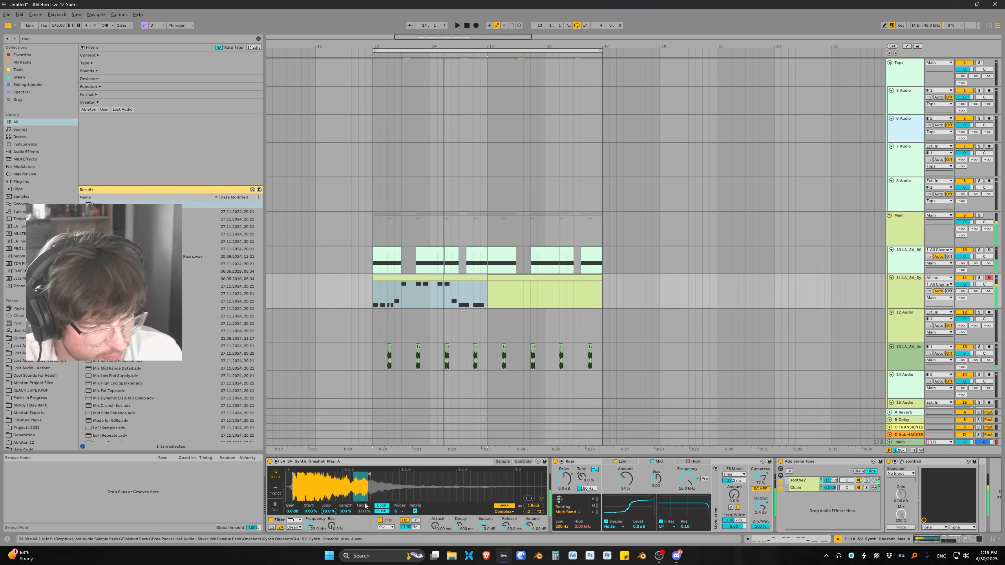
{"action": "left_click", "coordinate": [346, 511]}
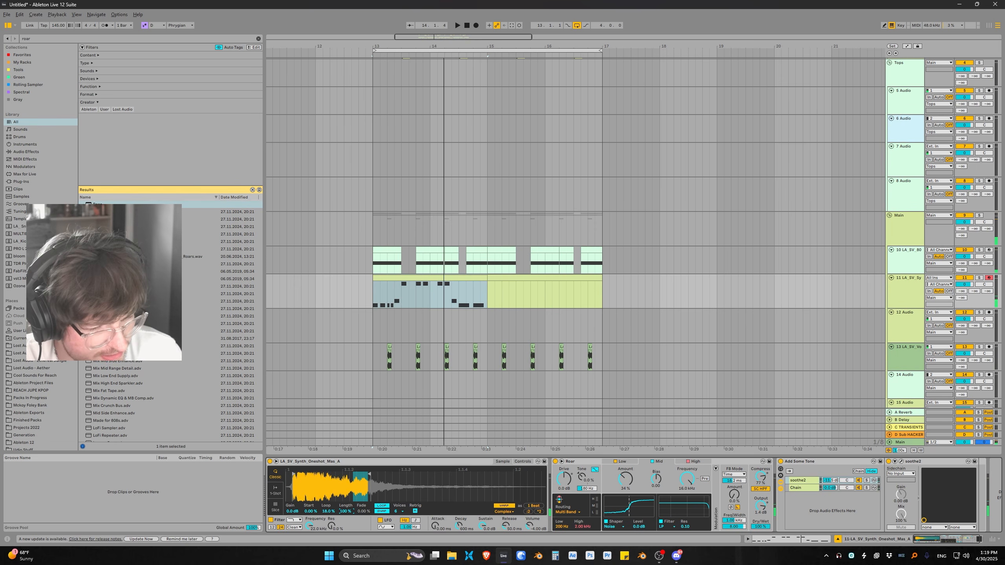
{"action": "left_click_drag", "start_coordinate": [346, 512], "coordinate": [345, 524]}
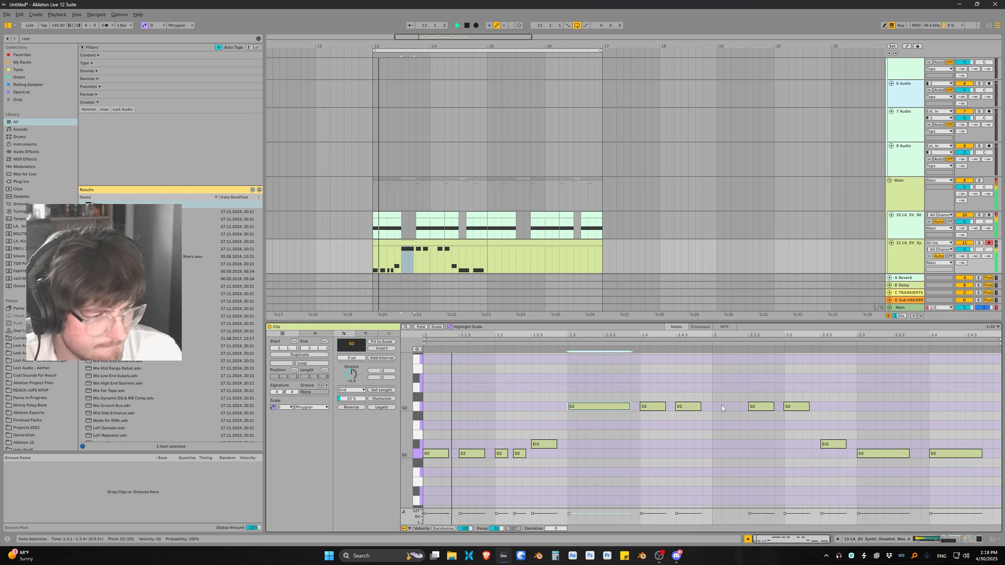
Lengthen the second G2 note on beat 1.4 to end just before bar 2 of the clip, and stop playback
{"action": "left_click_drag", "start_coordinate": [701, 407], "coordinate": [741, 409]}
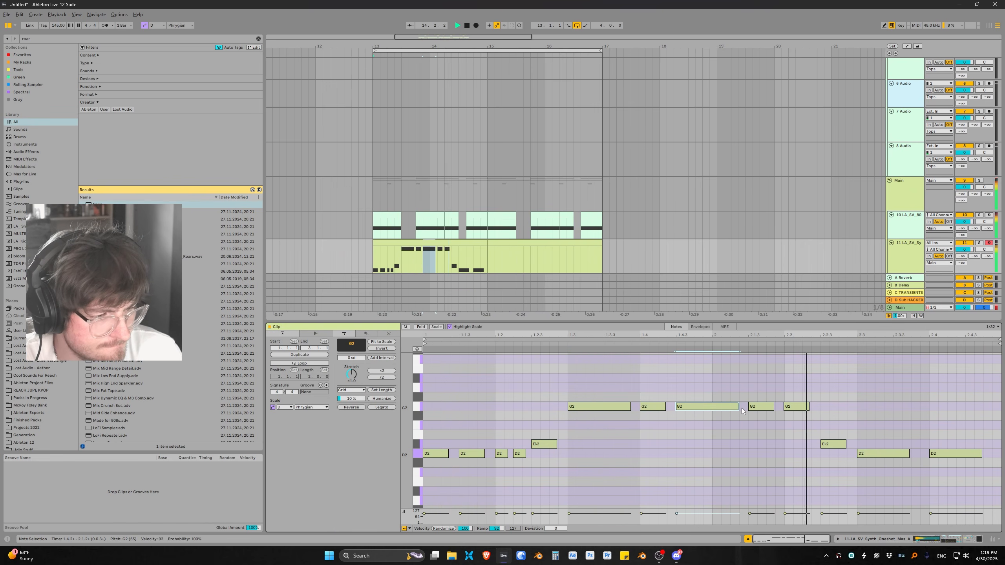
{"action": "key", "text": "space"}
Display the clip's MPE data and add a downward pitch bend to the end of the D2 note at 2.3
{"action": "left_click", "coordinate": [725, 327]}
{"action": "left_click", "coordinate": [862, 392]}
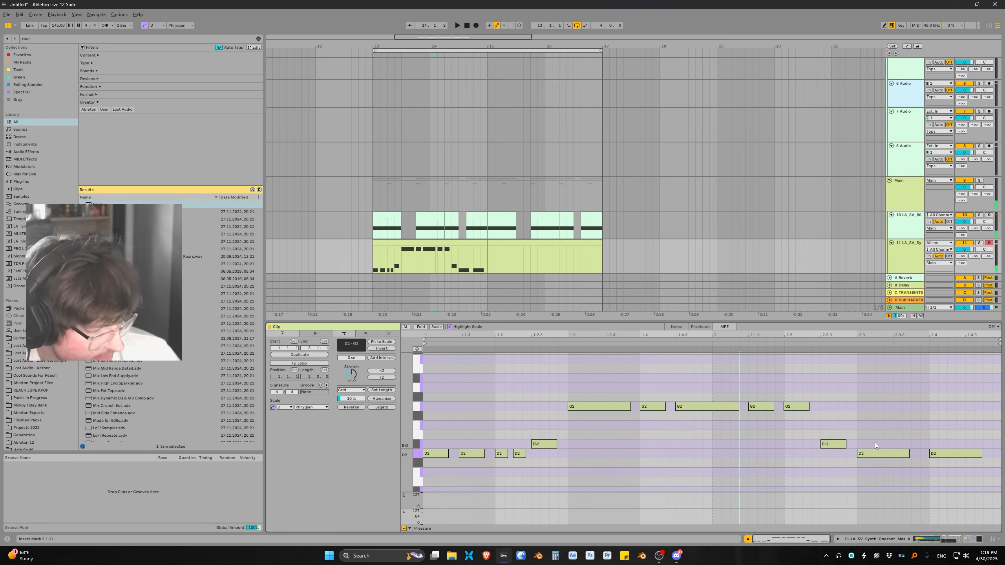
{"action": "left_click", "coordinate": [941, 455]}
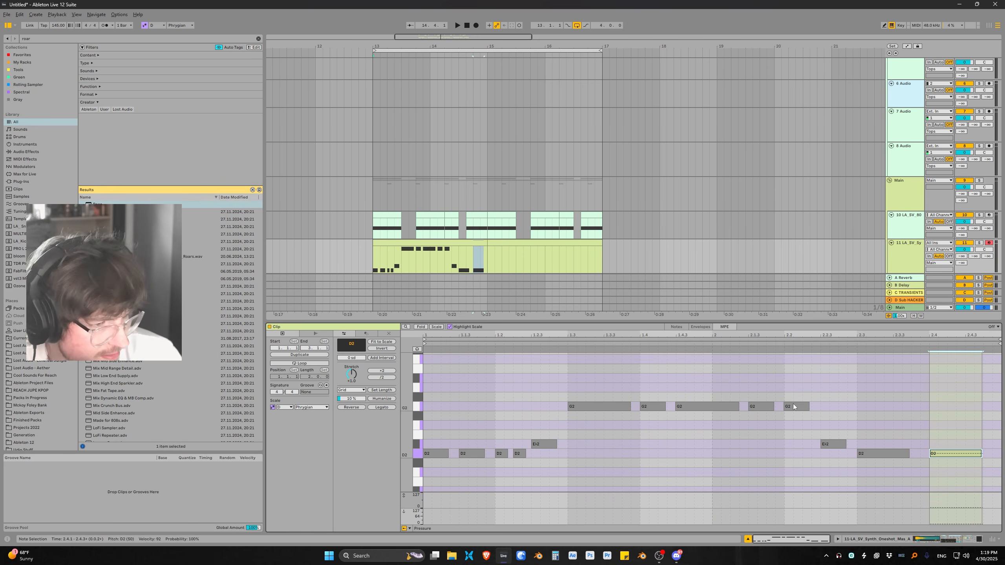
{"action": "left_click_drag", "start_coordinate": [890, 454], "coordinate": [908, 460]}
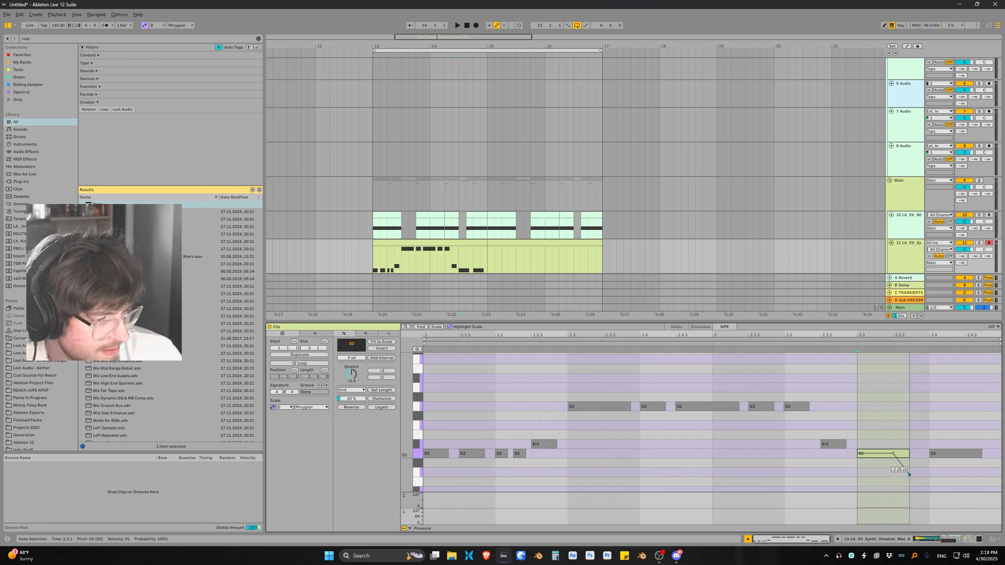
Add a pitch bend to the end of the last D2 note and adjust it during playback to rise about 1 semitone
{"action": "left_click", "coordinate": [952, 455]}
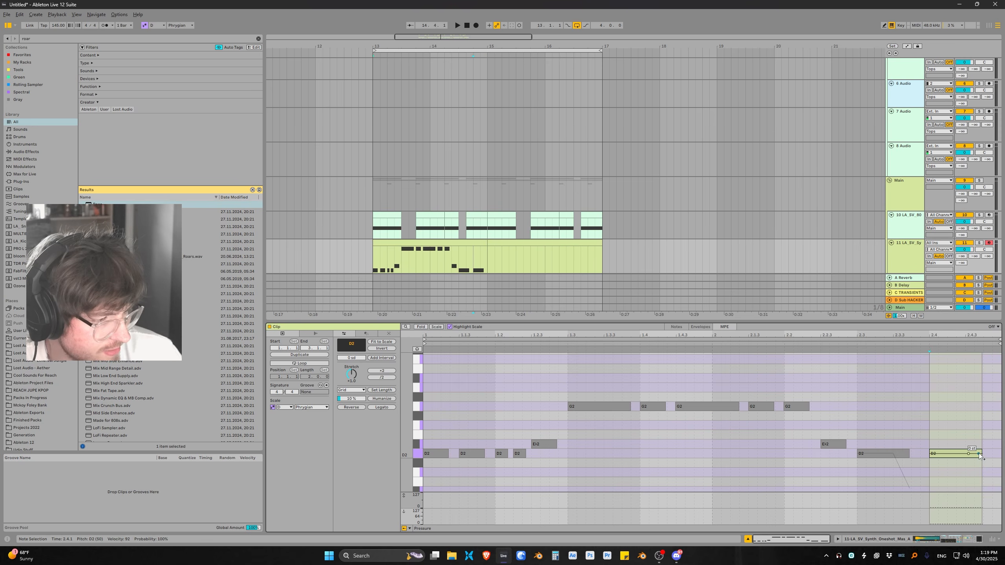
{"action": "left_click_drag", "start_coordinate": [980, 456], "coordinate": [982, 472]}
{"action": "key", "text": "space"}
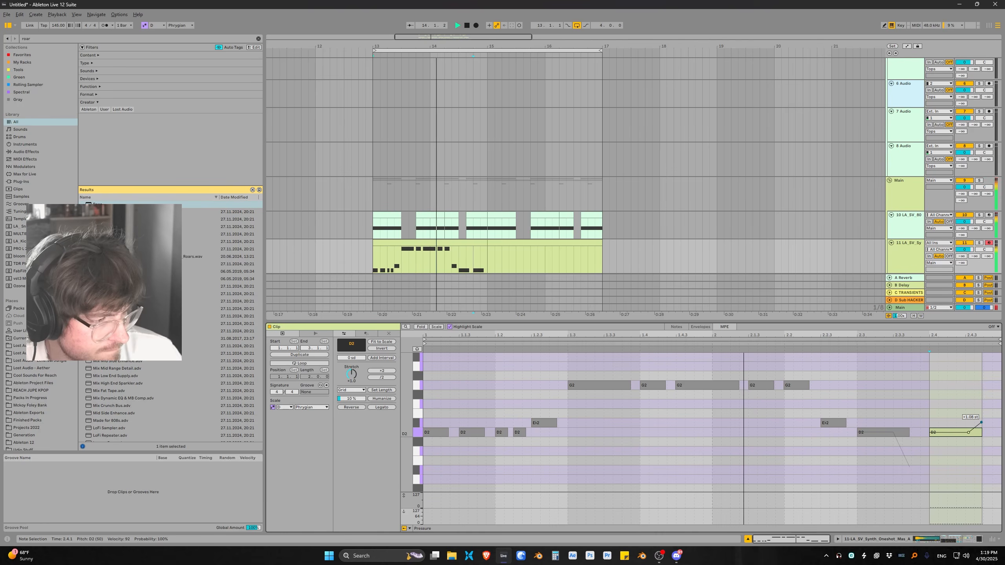
{"action": "left_click_drag", "start_coordinate": [981, 472], "coordinate": [982, 423]}
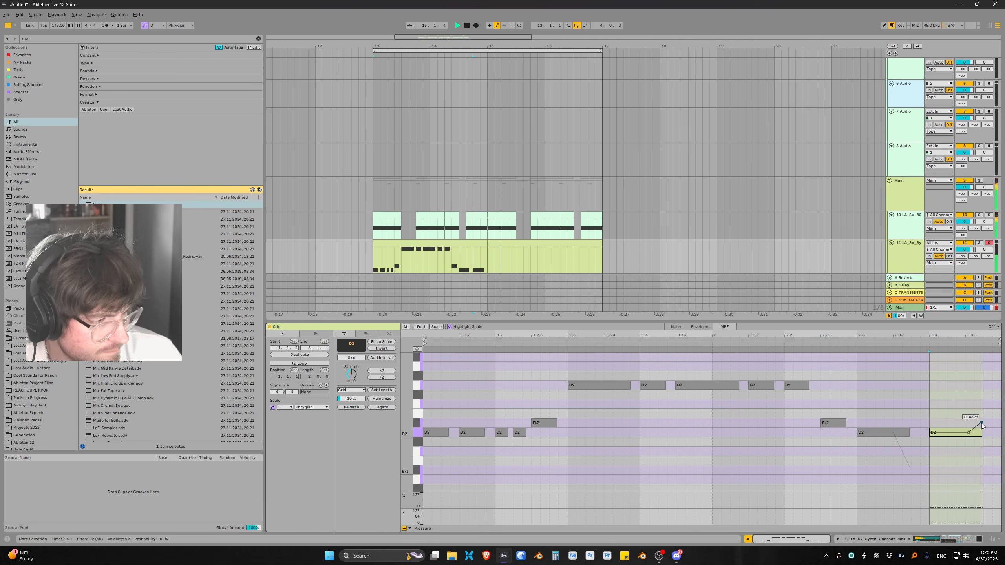
Duplicate the two-bar synth clip directly after itself and consolidate both copies into one four-bar clip
{"action": "left_click", "coordinate": [448, 242]}
{"action": "key", "text": "ctrl+d"}
{"action": "left_click", "coordinate": [448, 242], "text": "shift"}
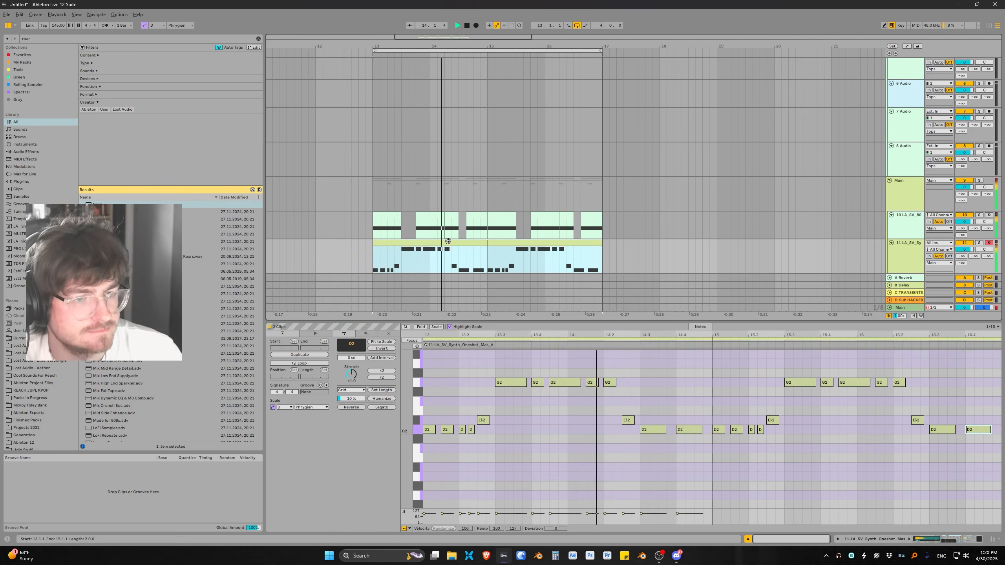
{"action": "key", "text": "ctrl+j"}
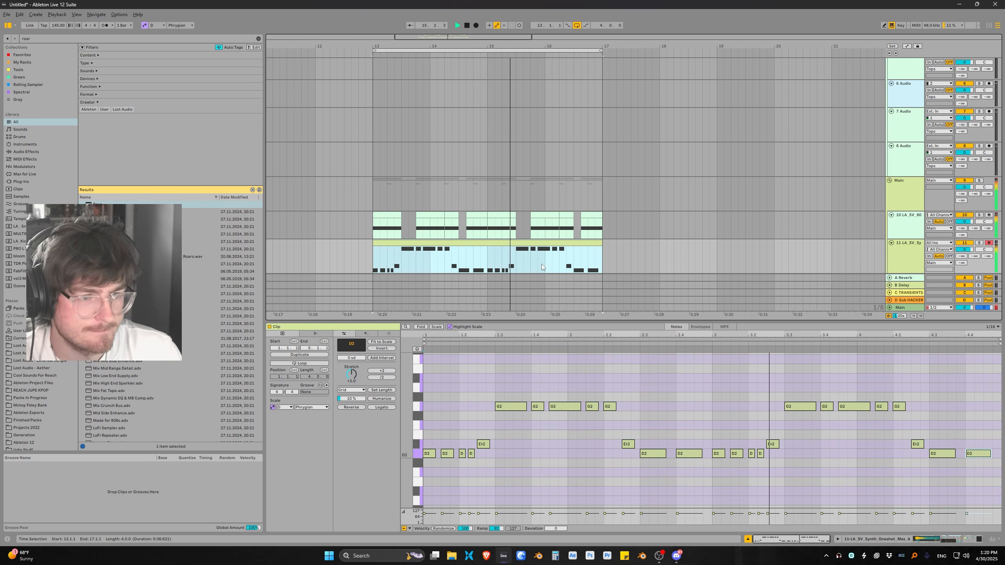
Raise the synth clip's G2 note at 3.4.3 to Bb2 and the one at 4.1.3 to A2, and play the result
{"action": "key", "text": "space"}
{"action": "left_click", "coordinate": [812, 389]}
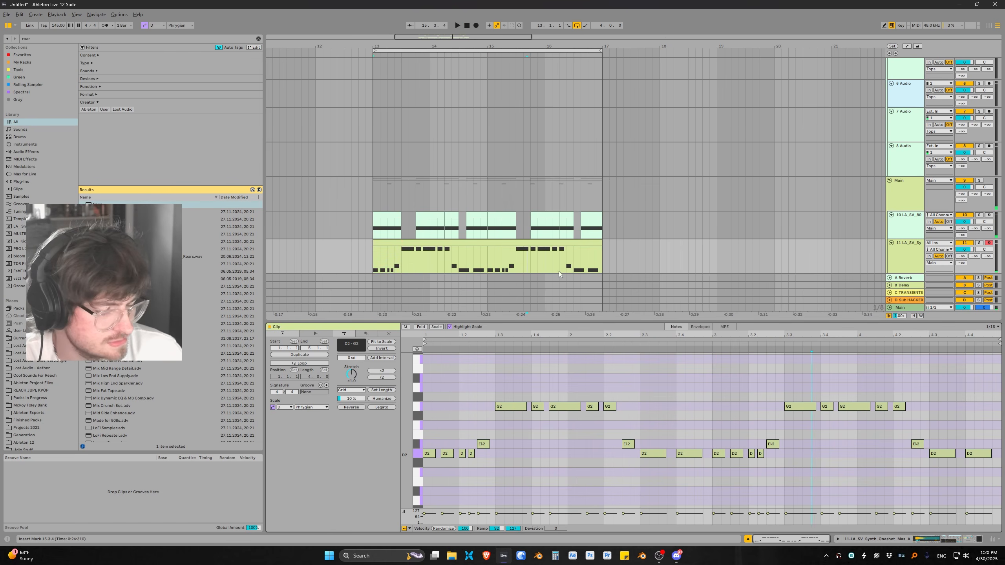
{"action": "left_click", "coordinate": [515, 264]}
{"action": "key", "text": "space"}
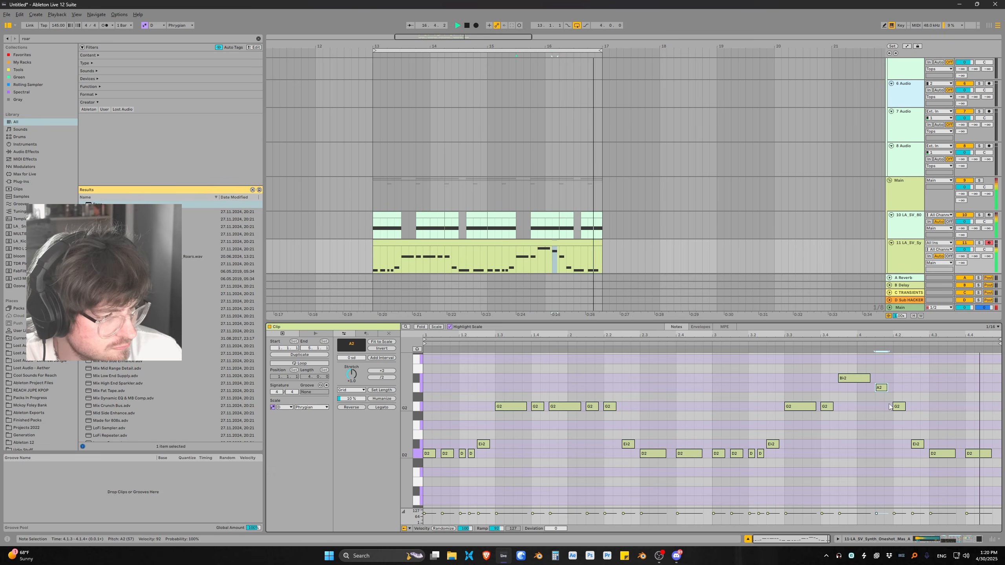
{"action": "key", "text": "space"}
{"action": "key", "text": "space"}
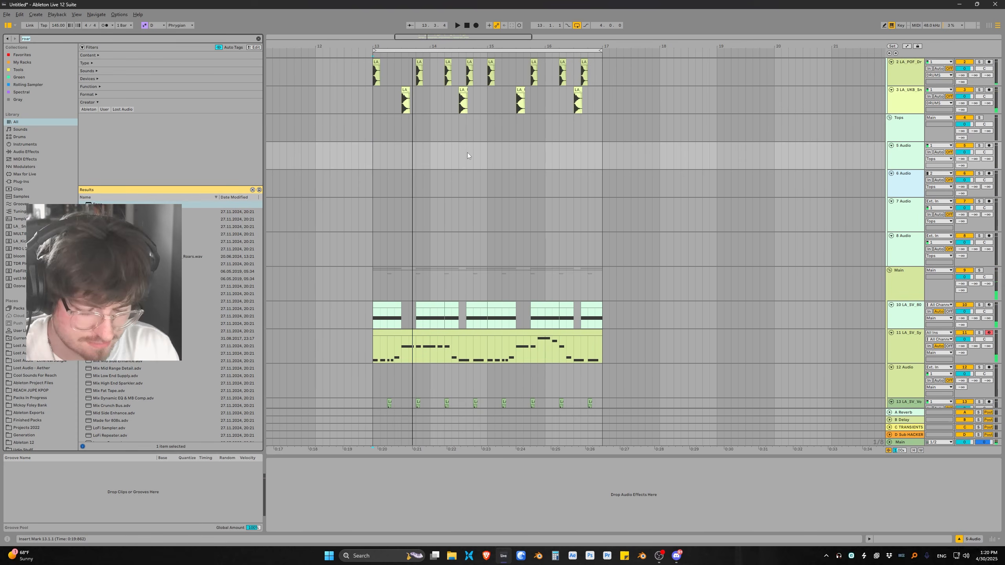
Search the browser for "la sv open", place LA_SV_Drum_Loop_Destiny_OpenHat_150 on track 5 at bar 13, and enable warping
{"action": "type", "text": "sv open"}
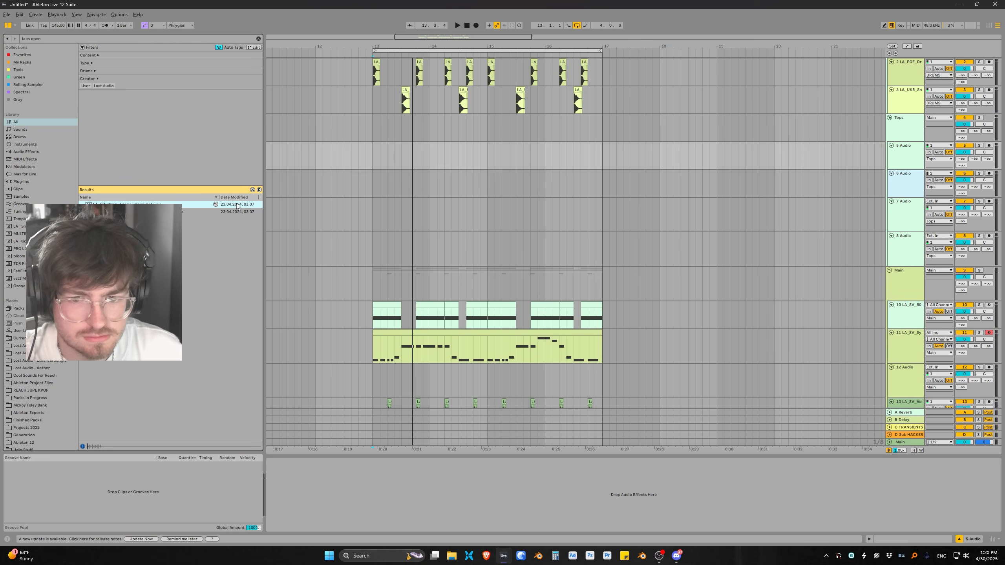
{"action": "left_click", "coordinate": [186, 215]}
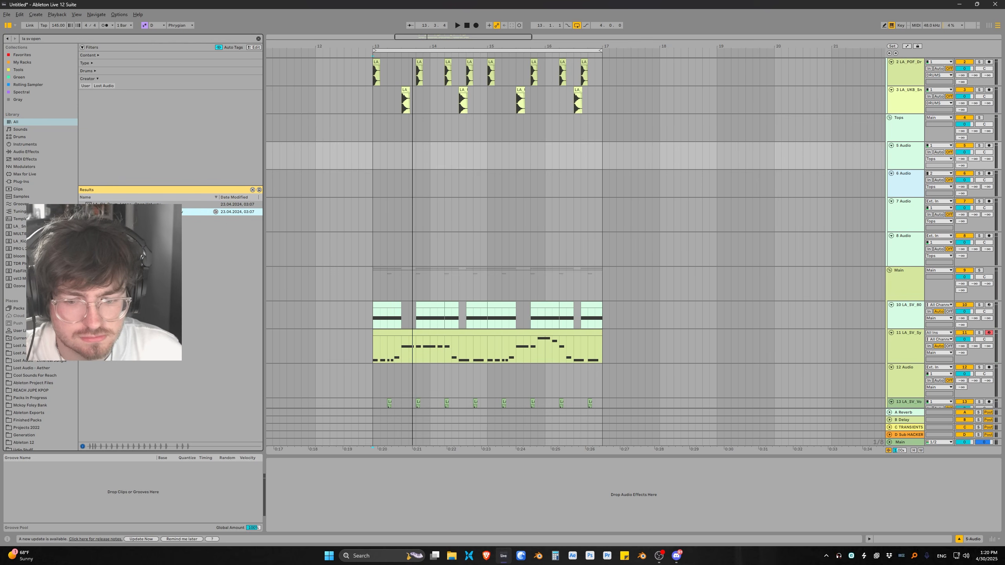
{"action": "left_click_drag", "start_coordinate": [191, 212], "coordinate": [374, 147]}
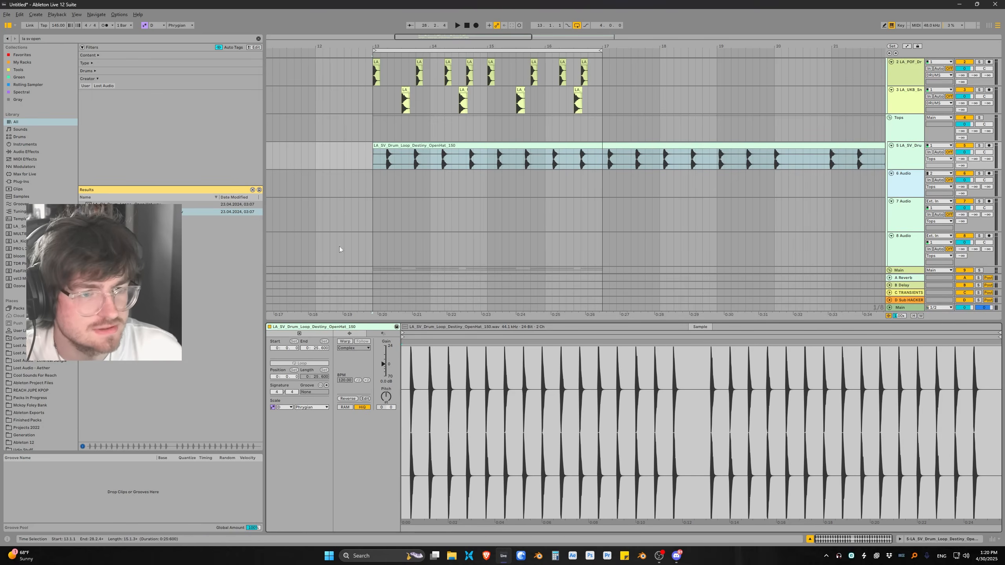
{"action": "left_click", "coordinate": [346, 342]}
{"action": "key", "text": "space"}
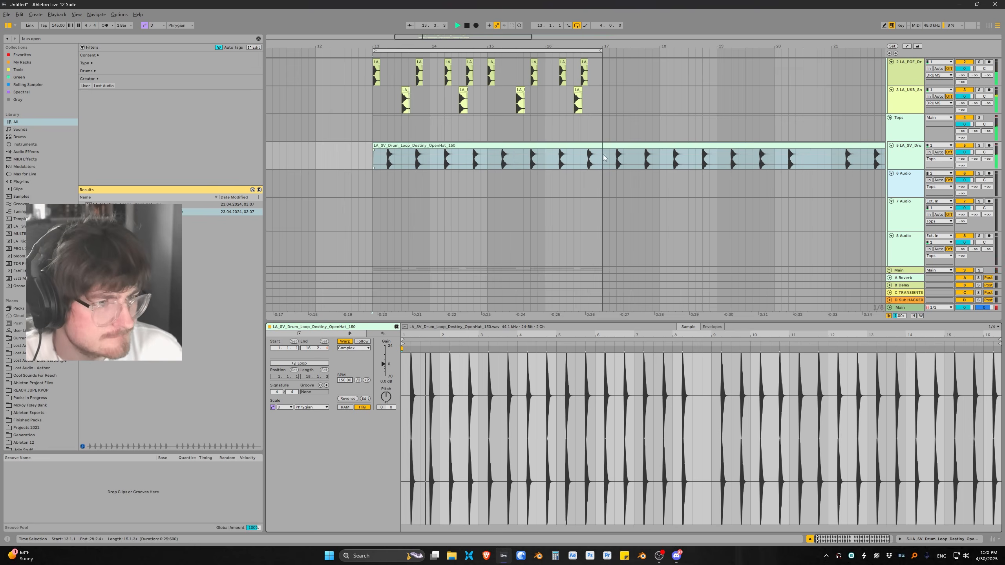
Trim the Destiny open hat loop so it ends at bar 17, deleting everything after that
{"action": "left_click_drag", "start_coordinate": [603, 158], "coordinate": [639, 156]}
{"action": "key", "text": "Delete"}
{"action": "left_click", "coordinate": [662, 147]}
{"action": "key", "text": "Delete"}
{"action": "left_click", "coordinate": [566, 147]}
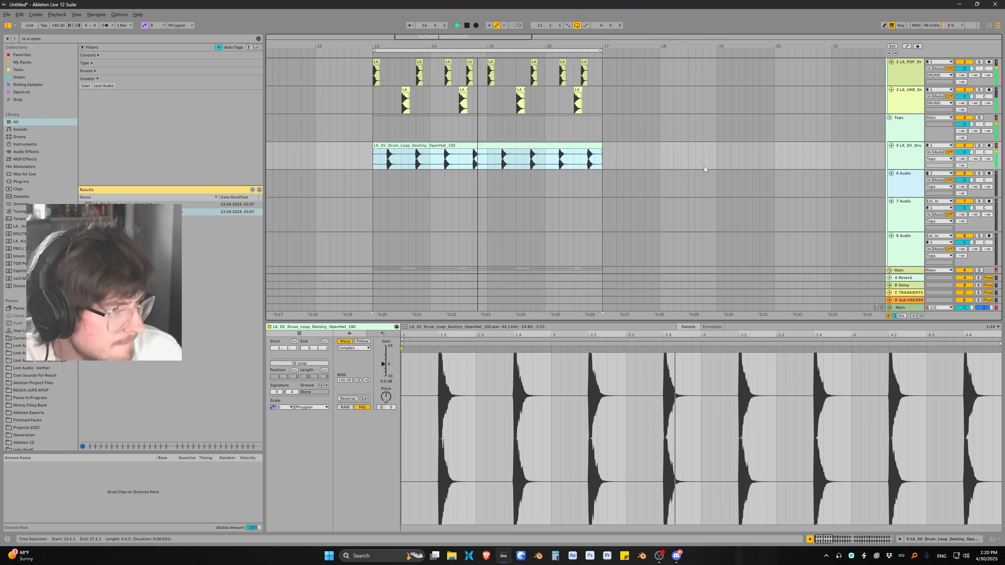
Place the LA_SV_Drum_Loops_ Open Hat loop on track 6 from bar 13 to bar 17 and listen to it
{"action": "left_click_drag", "start_coordinate": [182, 203], "coordinate": [391, 184]}
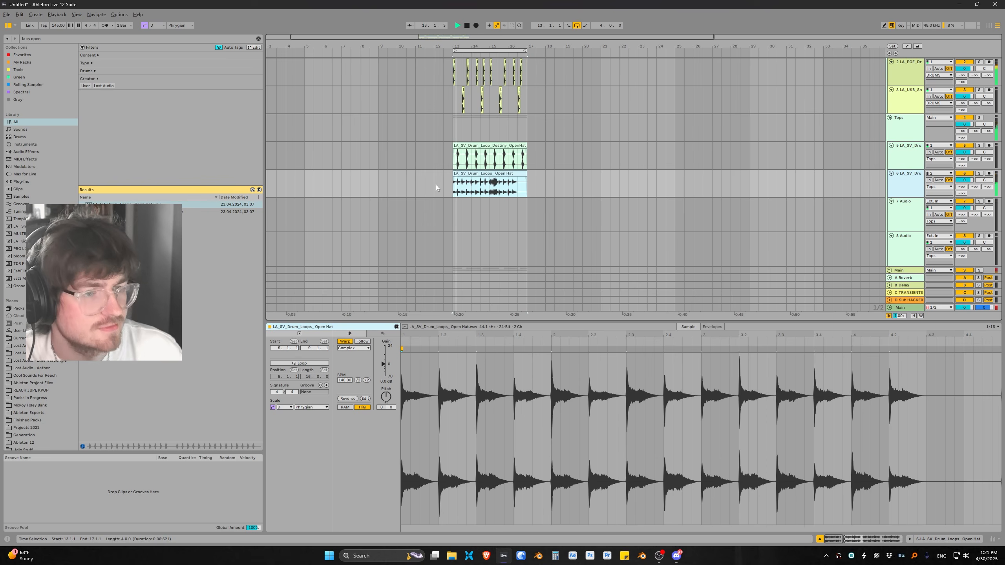
{"action": "scroll", "coordinate": [470, 130], "scroll_direction": "up", "scroll_amount": 5, "text": "ctrl"}
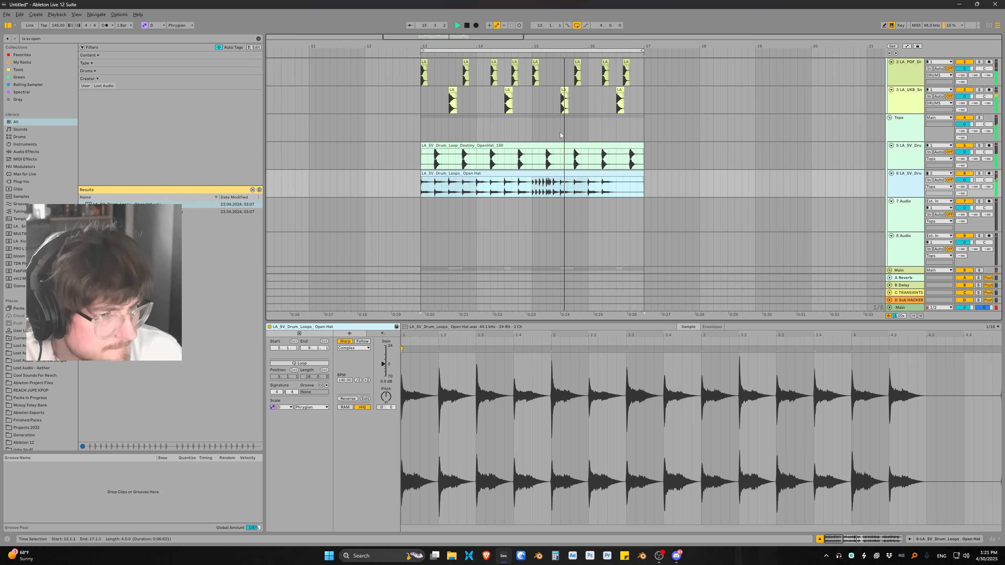
{"action": "left_click", "coordinate": [532, 191]}
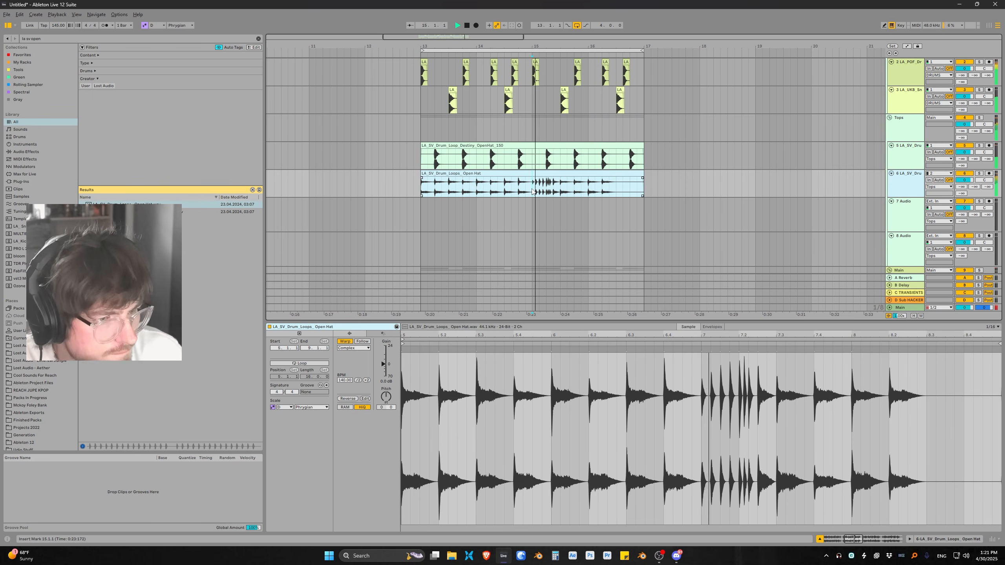
{"action": "scroll", "coordinate": [538, 182], "scroll_direction": "down", "scroll_amount": 3}
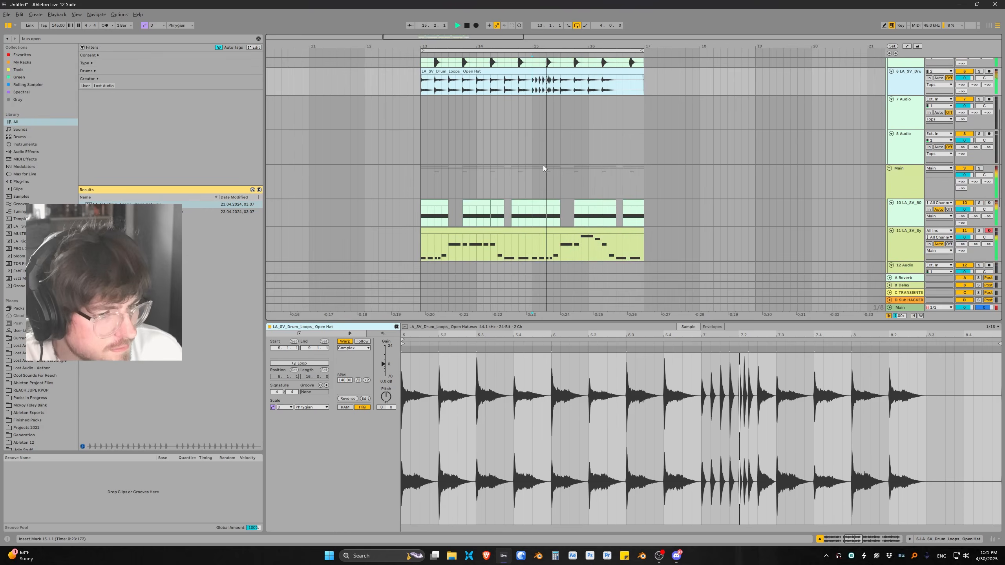
Split the track 6 hat loop at bar 15, shift its roll to 15.2, and fill the gap with a single hat
{"action": "key", "text": "space"}
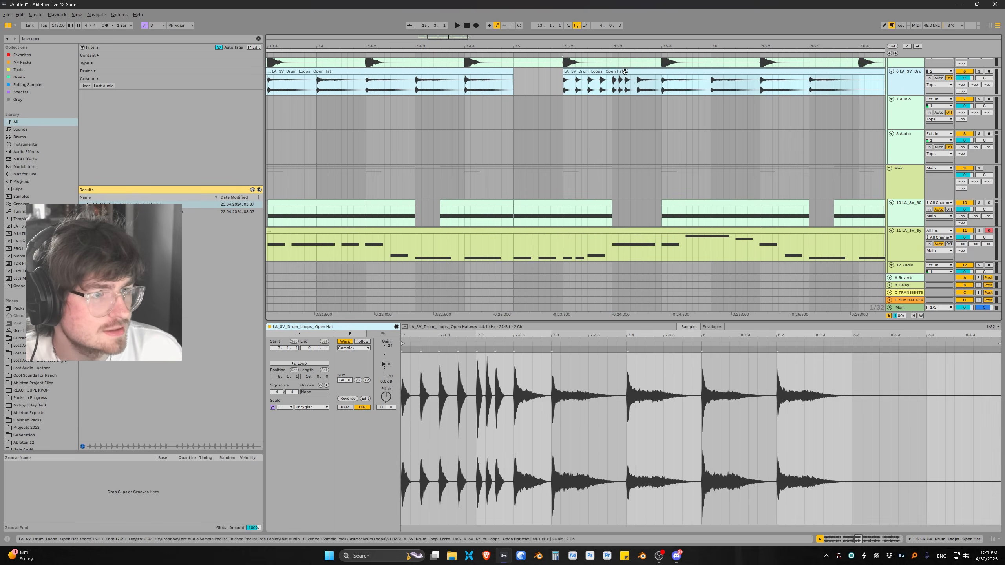
{"action": "left_click", "coordinate": [429, 93]}
{"action": "key", "text": "space"}
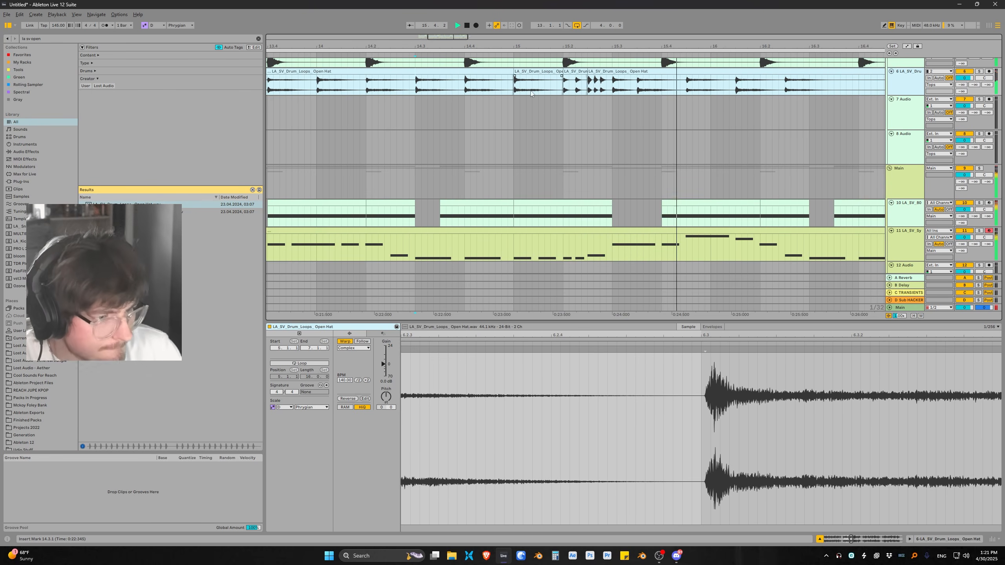
{"action": "key", "text": "space"}
Duplicate the track 6 hat pattern from 13.1 to 15.3 directly after itself and delete everything past bar 17
{"action": "left_click_drag", "start_coordinate": [599, 46], "coordinate": [599, 28]}
{"action": "left_click_drag", "start_coordinate": [605, 85], "coordinate": [361, 86]}
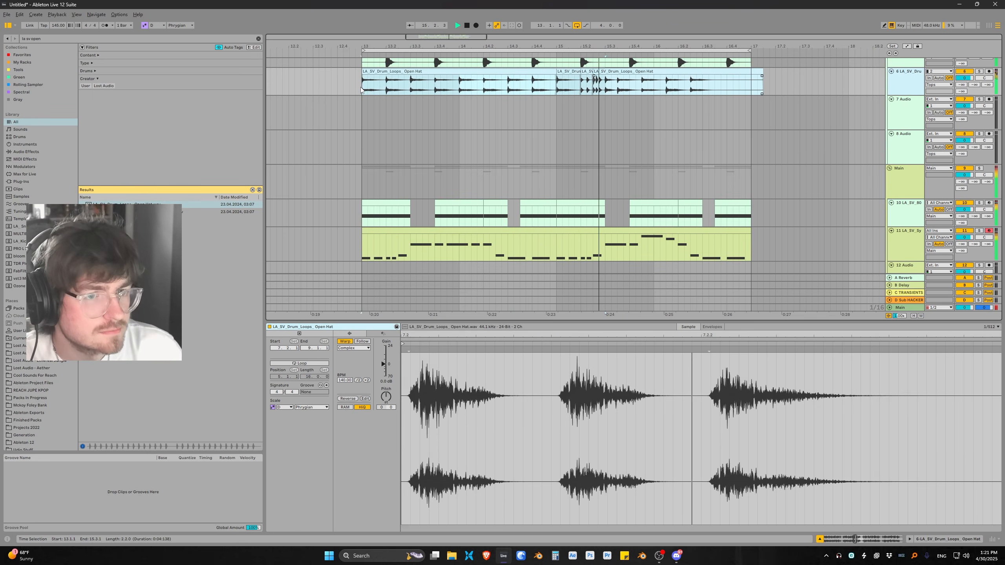
{"action": "key", "text": "ctrl+d"}
{"action": "left_click_drag", "start_coordinate": [752, 89], "coordinate": [896, 92]}
{"action": "key", "text": "Delete"}
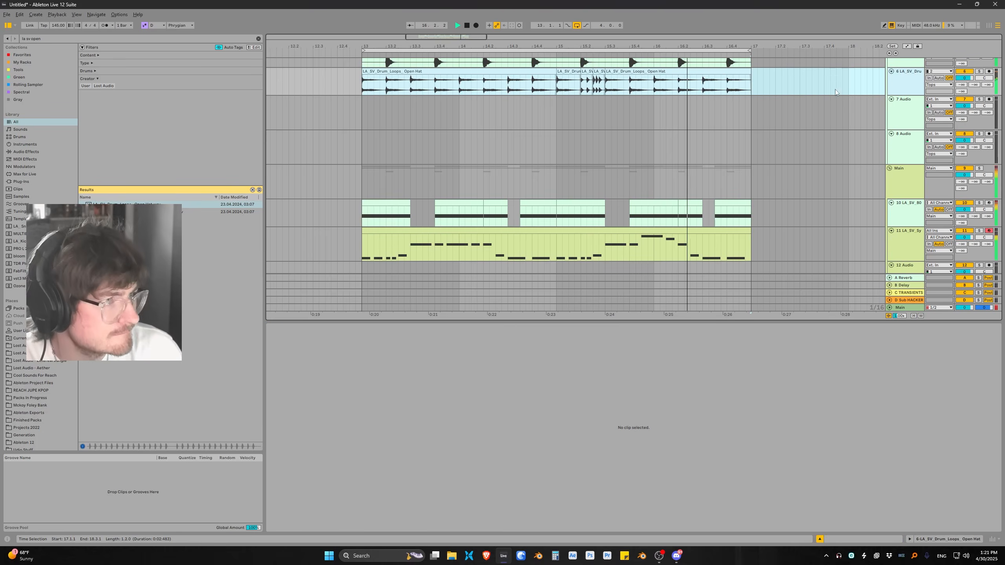
Raise the gain of all hat clips on track 6 to about 4.8 dB
{"action": "left_click", "coordinate": [387, 91]}
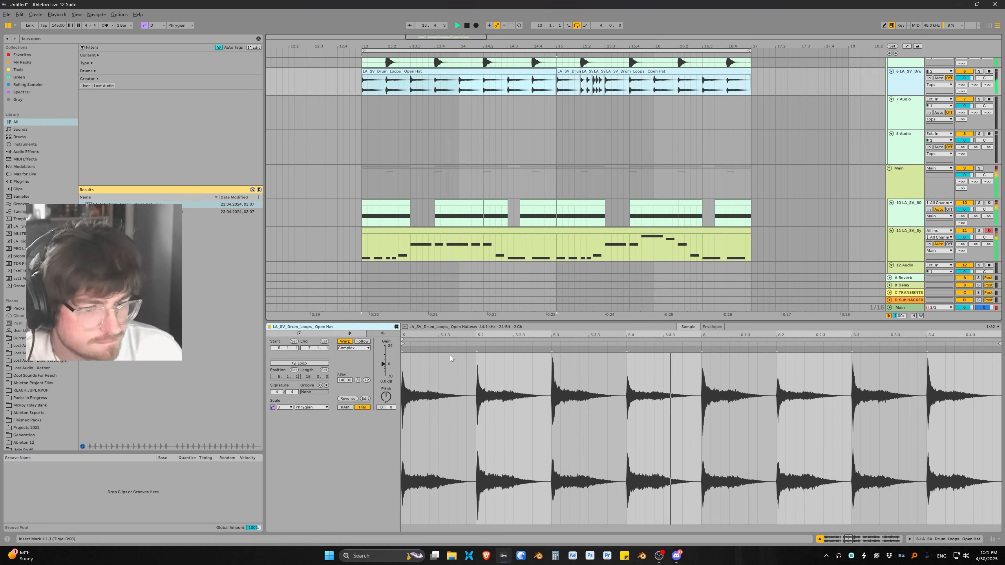
{"action": "left_click", "coordinate": [770, 86], "text": "shift"}
{"action": "left_click_drag", "start_coordinate": [384, 364], "coordinate": [384, 361]}
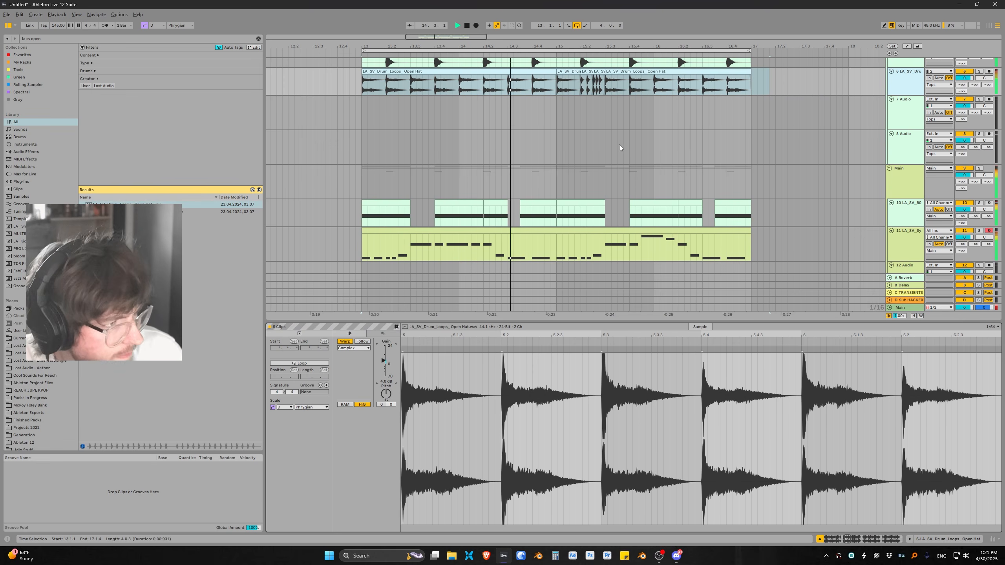
Move the synth one-shot track above the 808 bass track
{"action": "scroll", "coordinate": [619, 145], "scroll_direction": "down", "scroll_amount": 1}
{"action": "double_click", "coordinate": [903, 200]}
{"action": "scroll", "coordinate": [900, 249], "scroll_direction": "down", "scroll_amount": 2}
{"action": "left_click_drag", "start_coordinate": [900, 249], "coordinate": [900, 216]}
Add Multiband Dynamics to the end of the synth track's effect chain and play the beat
{"action": "left_click", "coordinate": [516, 212]}
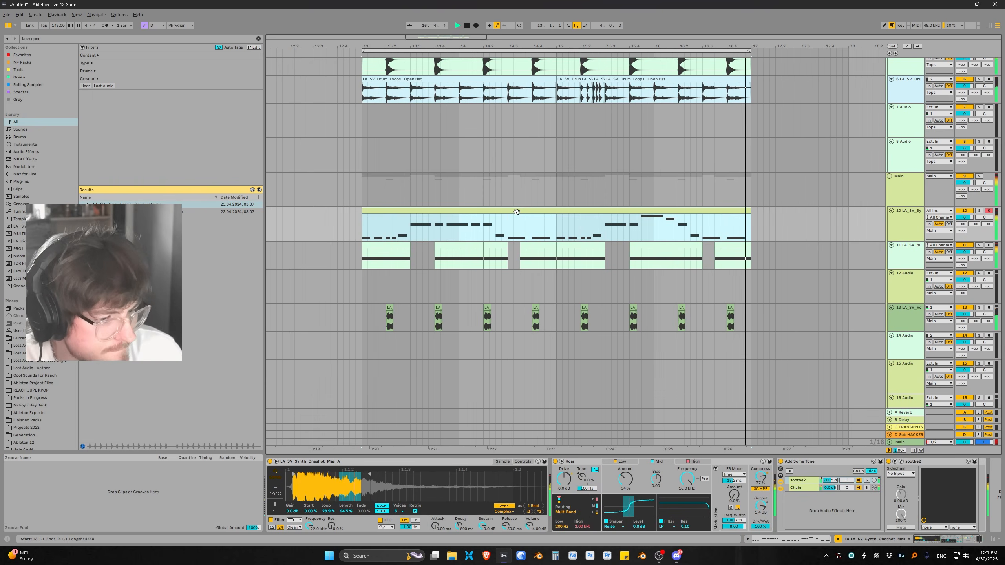
{"action": "key", "text": "space"}
{"action": "key", "text": "ctrl+f"}
{"action": "type", "text": "multiband"}
{"action": "key", "text": "Down"}
{"action": "key", "text": "Return"}
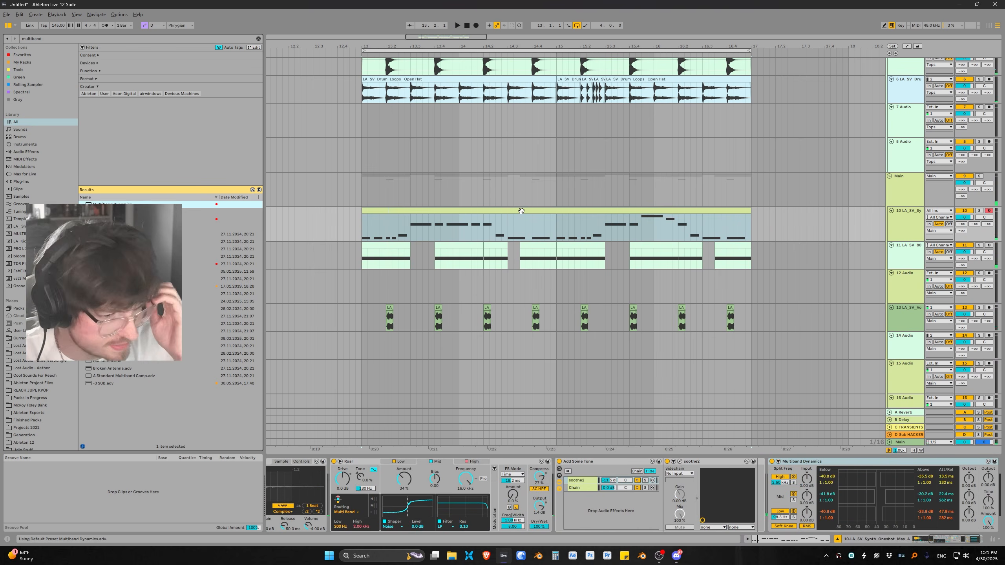
{"action": "key", "text": "space"}
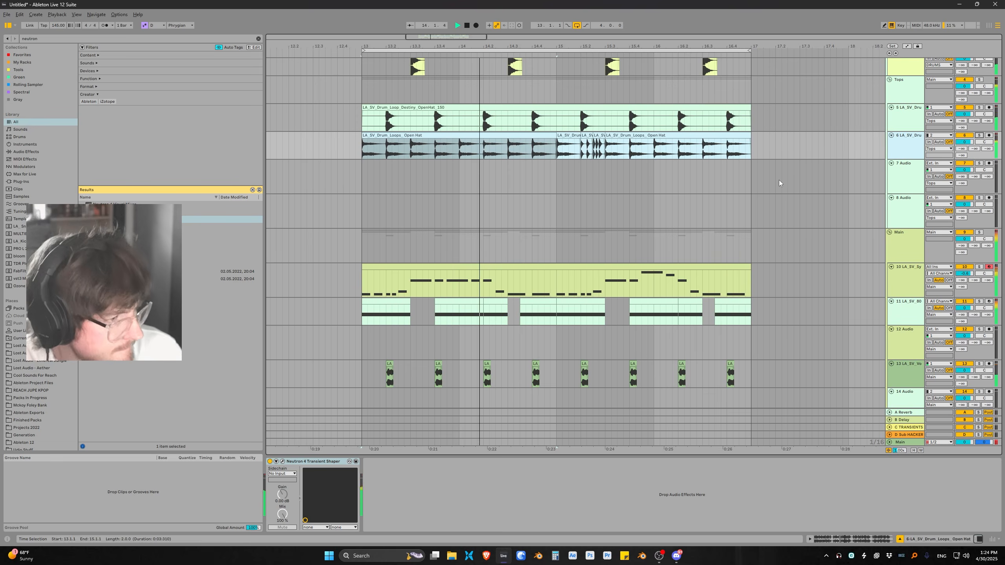
Load the Fresh Air plug-in at the end of the synth track's effect chain
{"action": "left_click", "coordinate": [915, 279]}
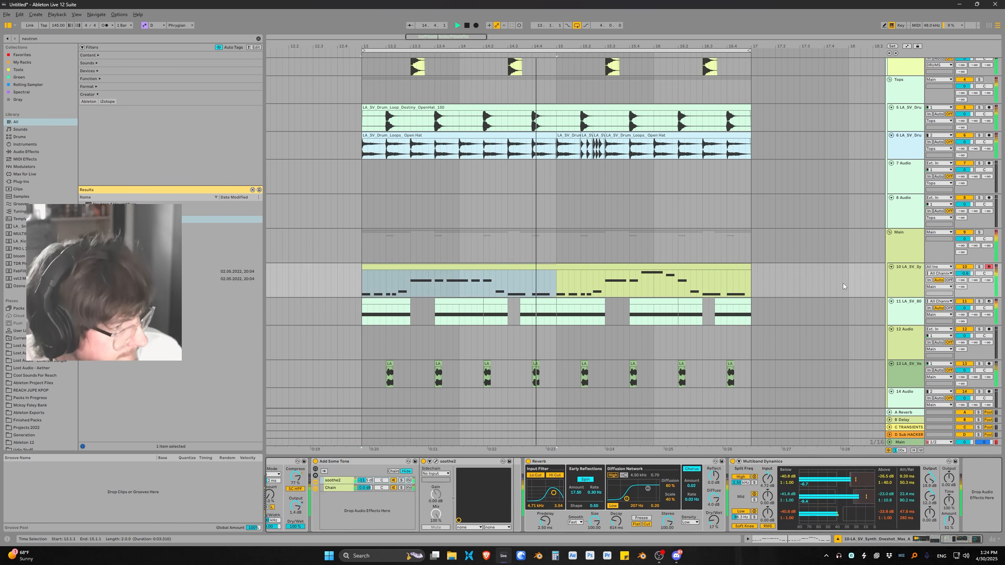
{"action": "left_click", "coordinate": [566, 265]}
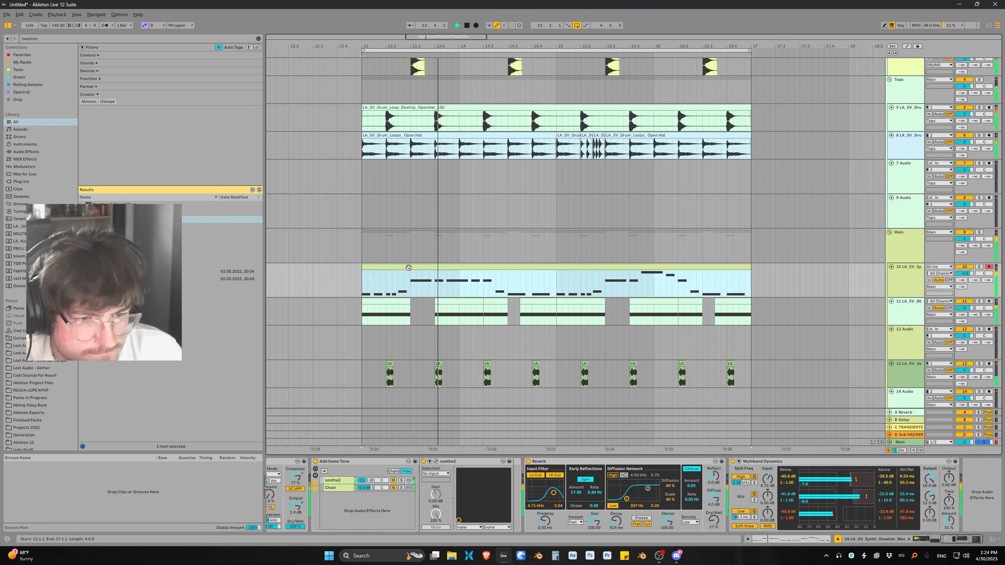
{"action": "key", "text": "space"}
{"action": "key", "text": "ctrl+f"}
{"action": "type", "text": "ge"}
{"action": "key", "text": "BackSpace"}
{"action": "key", "text": "BackSpace"}
{"action": "type", "text": "resh air"}
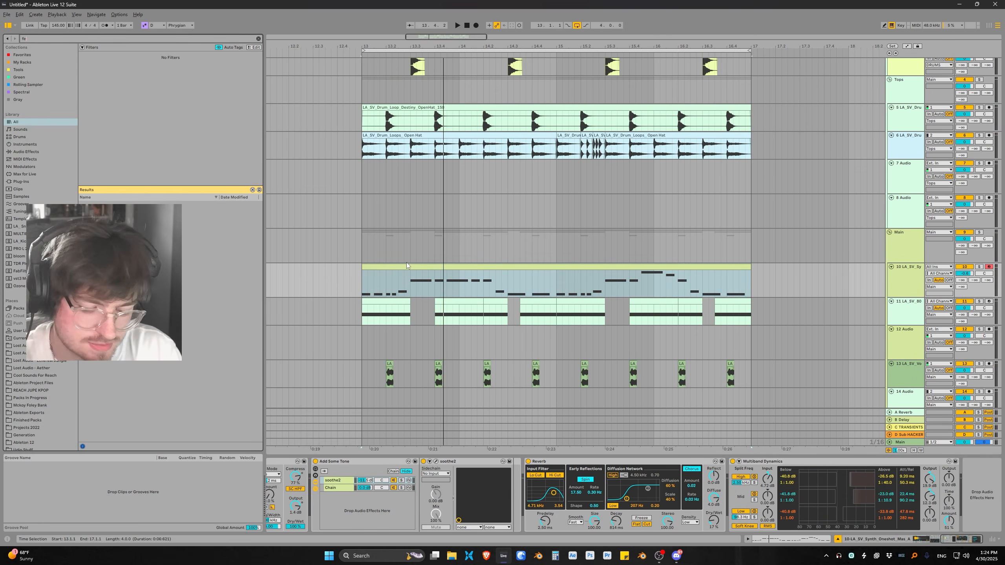
{"action": "key", "text": "Down"}
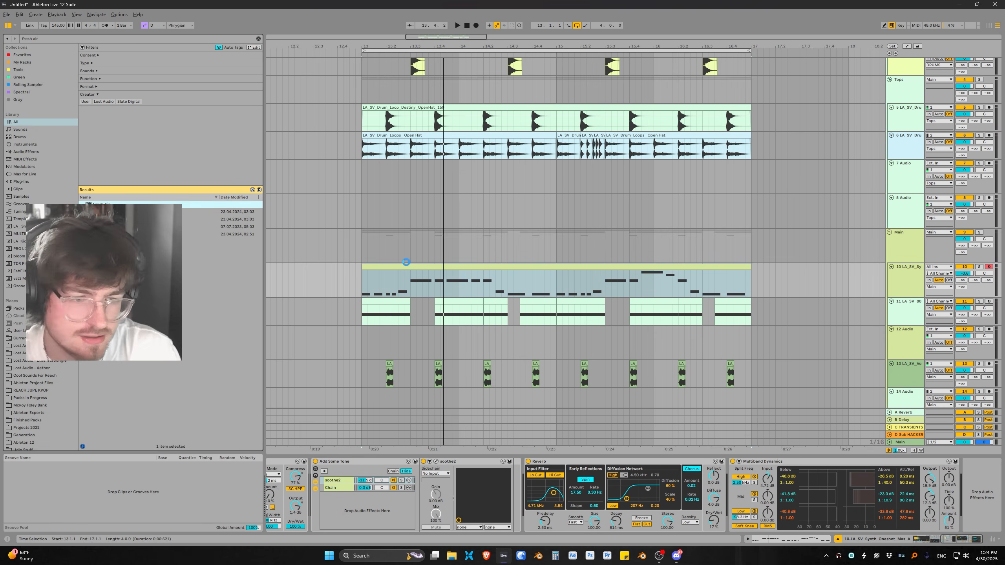
Set Fresh Air's linked Mid Air and High Air amounts to 25 during playback and close the plug-in window
{"action": "key", "text": "space"}
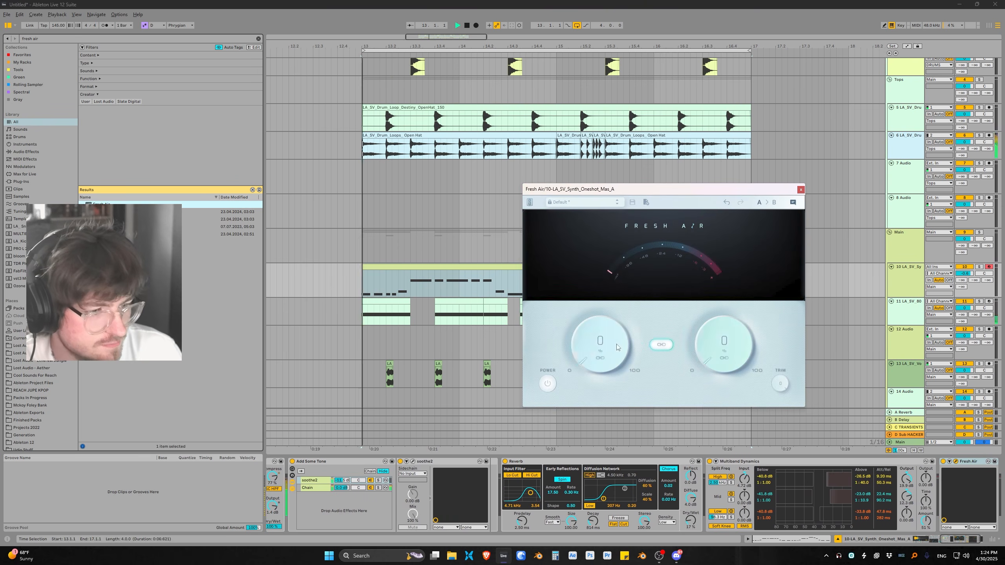
{"action": "mouse_move", "coordinate": [622, 302]}
{"action": "left_mouse_down"}
{"action": "mouse_move", "coordinate": [624, 284]}
{"action": "mouse_move", "coordinate": [633, 319]}
{"action": "left_mouse_up"}
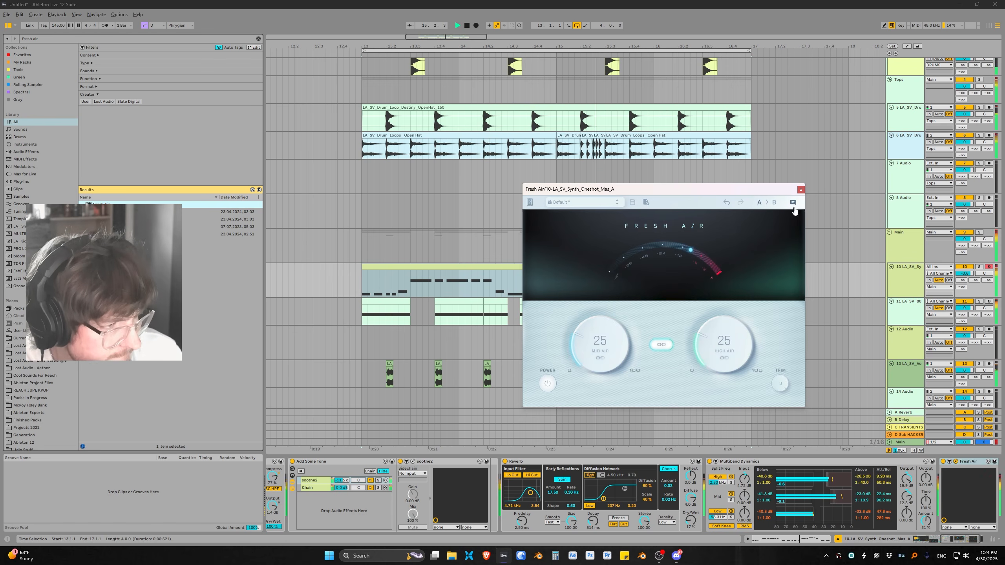
{"action": "left_click", "coordinate": [800, 190]}
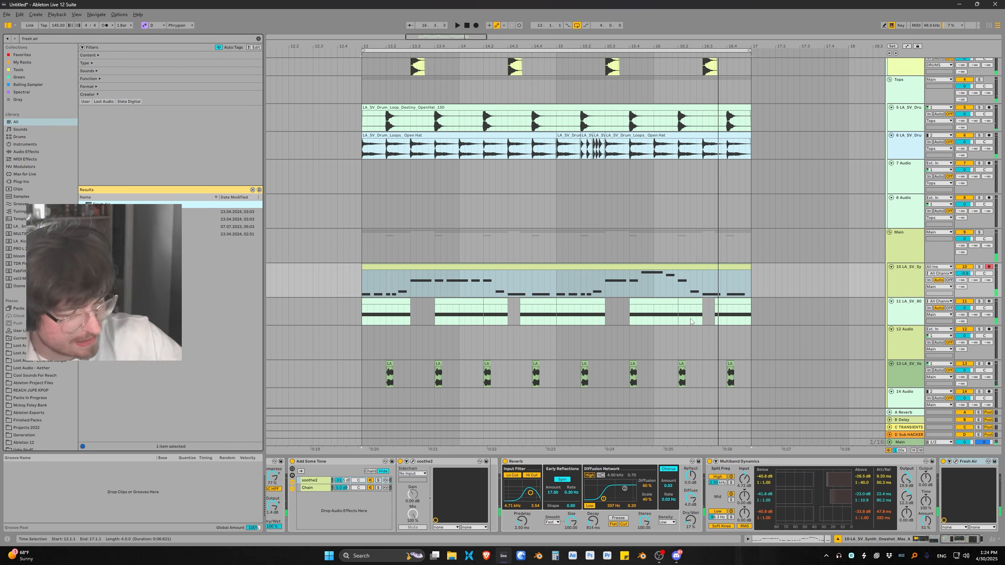
Solo the synth track and insert Echo between Multiband Dynamics and Fresh Air
{"action": "double_click", "coordinate": [898, 281]}
{"action": "left_click", "coordinate": [979, 267]}
{"action": "key", "text": "space"}
{"action": "key", "text": "space"}
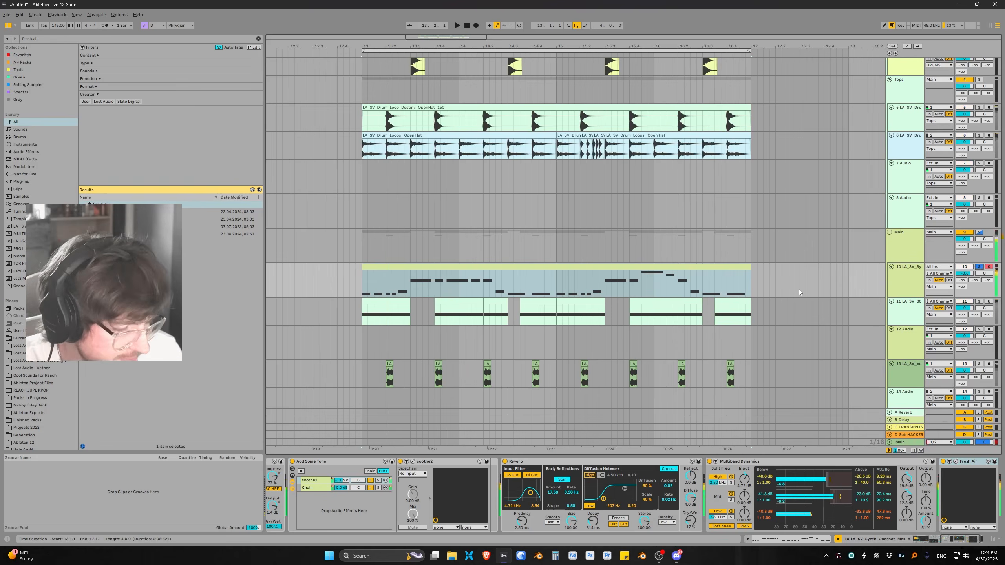
{"action": "key", "text": "ctrl+f"}
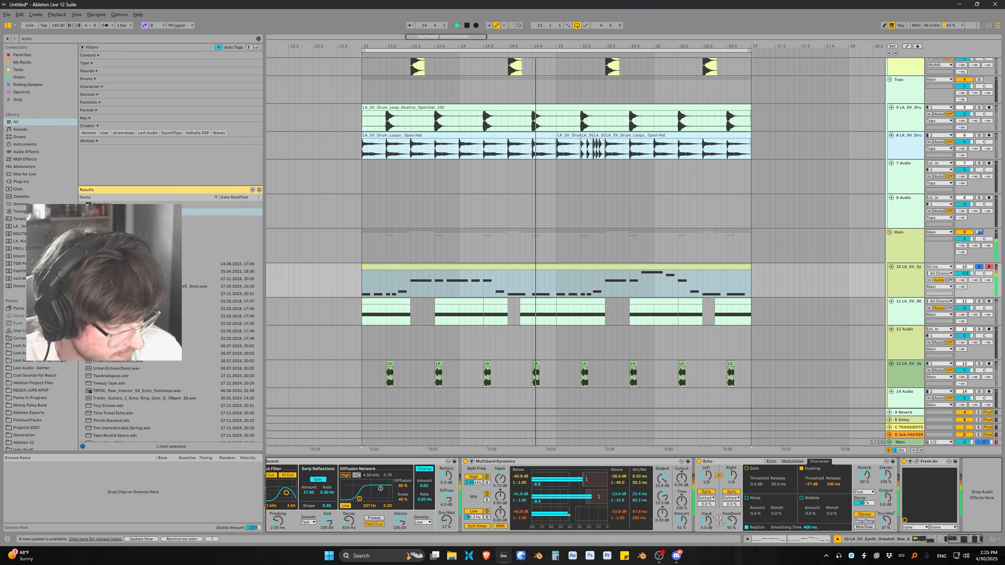
Group Echo into an Audio Effect Rack with a parallel dry chain and lower Echo's input level
{"action": "left_click", "coordinate": [741, 461]}
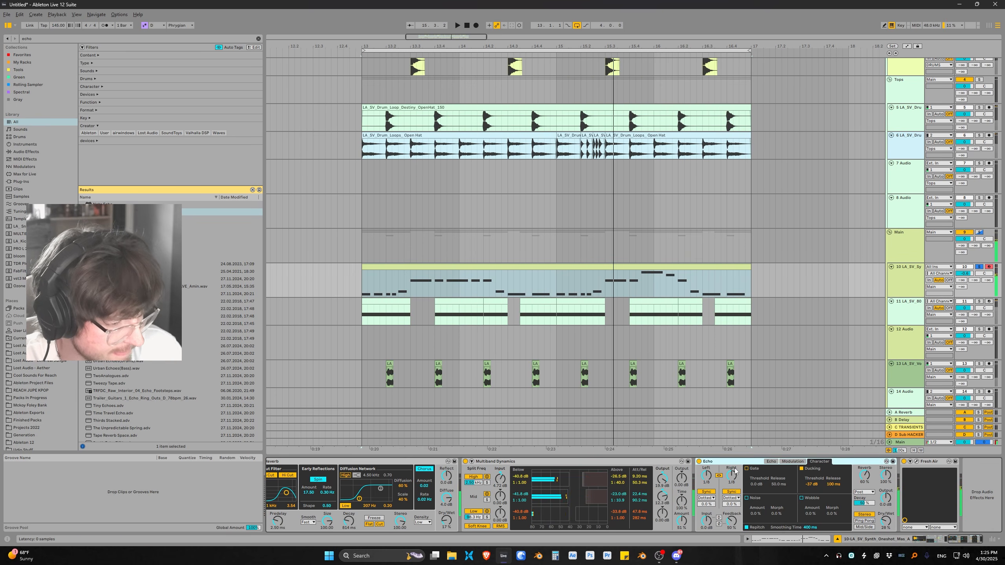
{"action": "key", "text": "ctrl+g"}
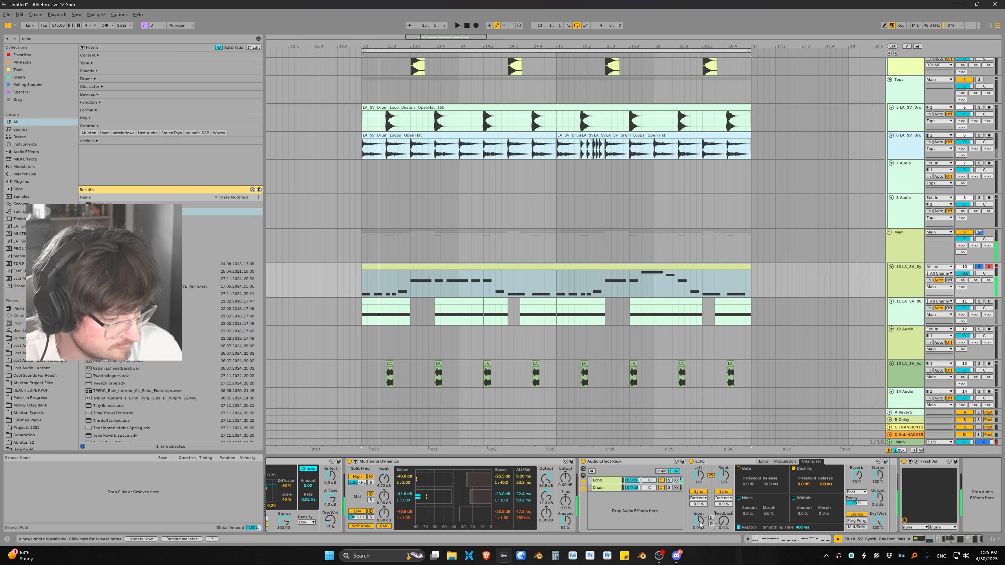
{"action": "left_click_drag", "start_coordinate": [700, 524], "coordinate": [700, 551]}
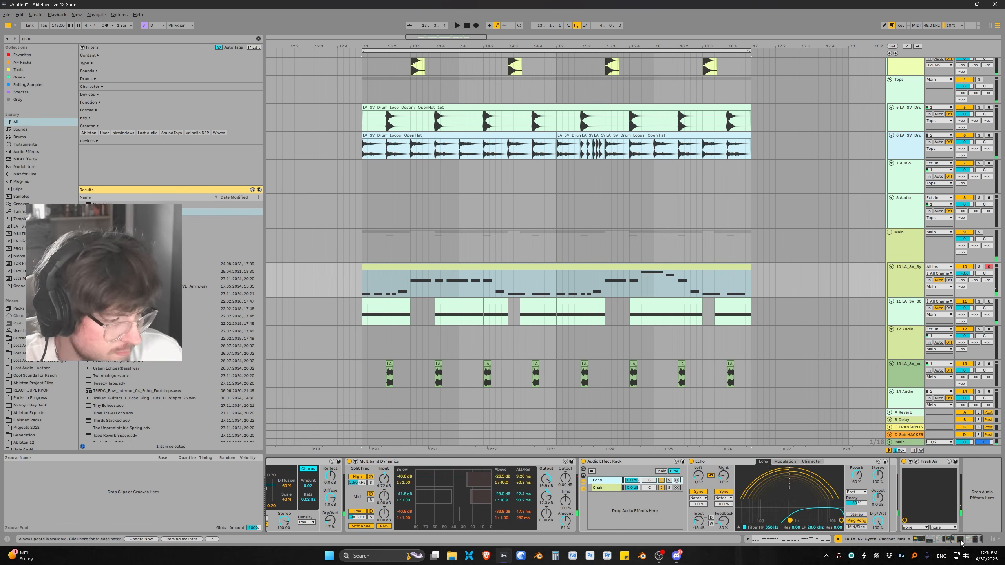
Transpose all notes in the four-bar synth clip down one octave
{"action": "scroll", "coordinate": [332, 482], "scroll_direction": "left", "scroll_amount": 10}
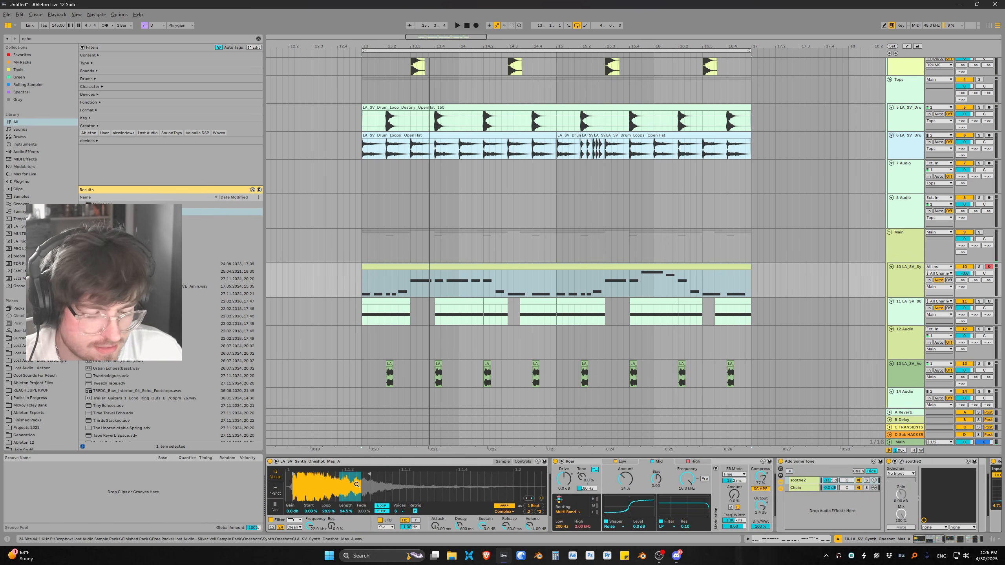
{"action": "double_click", "coordinate": [446, 272]}
{"action": "left_click", "coordinate": [509, 426]}
{"action": "key", "text": "ctrl+a"}
{"action": "key", "text": "shift+Down"}
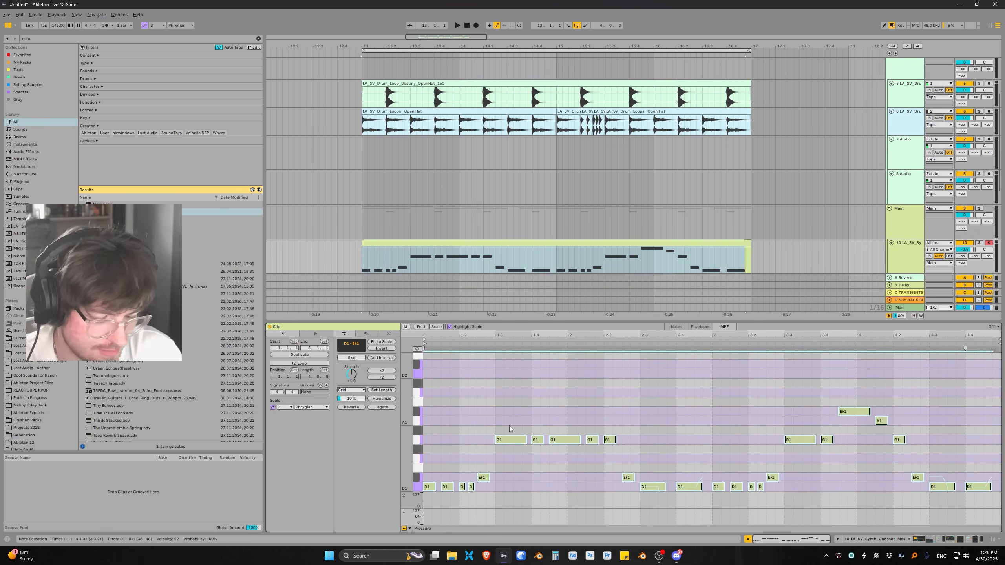
Transpose all notes in the four-bar synth clip up two octaves during playback
{"action": "key", "text": "space"}
{"action": "key", "text": "shift+Up"}
{"action": "key", "text": "shift+Up"}
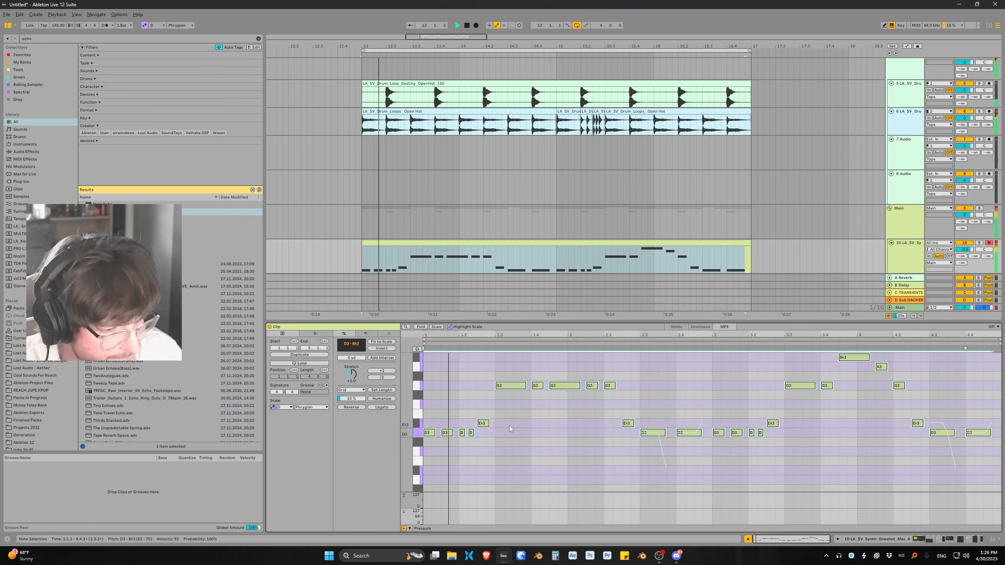
{"action": "key", "text": "space"}
Find Pro-L 2 in the browser and add it after EQ Eight at the end of the synth track's device chain
{"action": "left_click", "coordinate": [903, 253]}
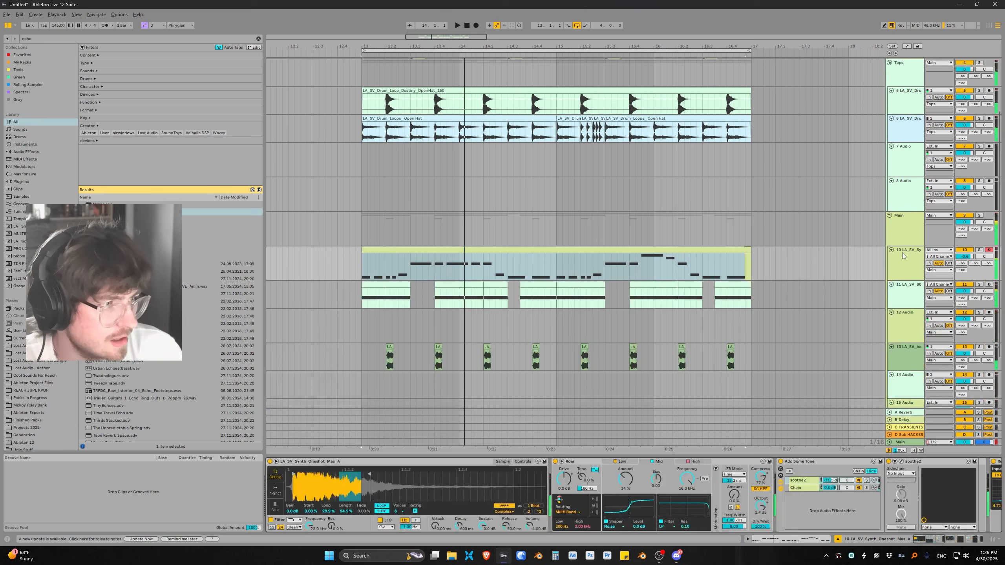
{"action": "left_click_drag", "start_coordinate": [938, 539], "coordinate": [967, 534]}
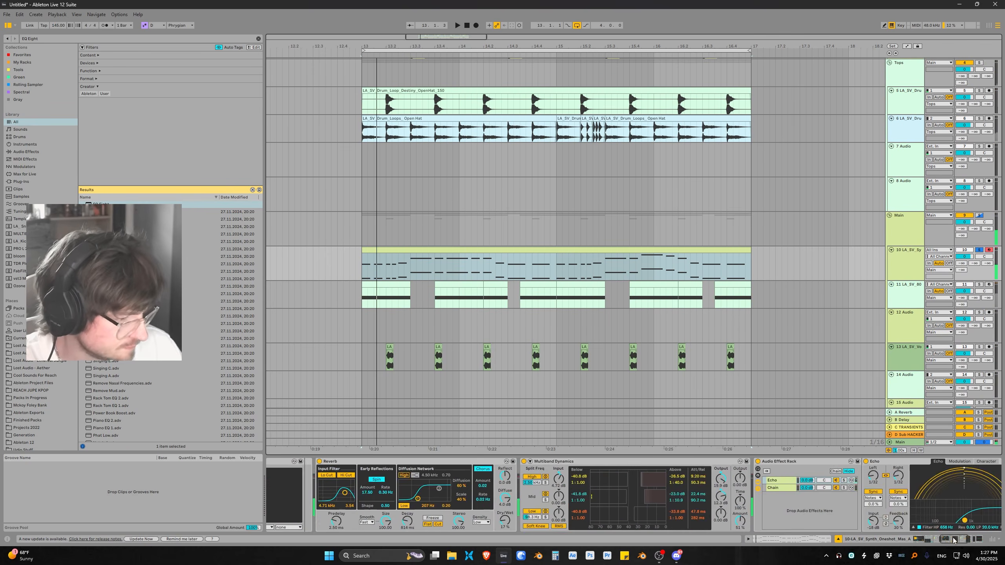
{"action": "left_click_drag", "start_coordinate": [954, 538], "coordinate": [960, 529]}
{"action": "key", "text": "ctrl+f"}
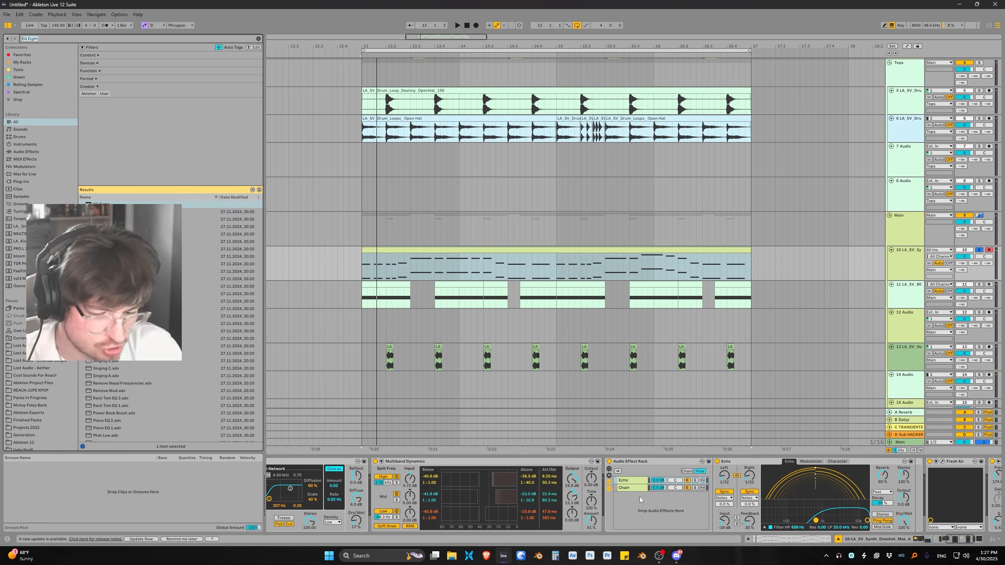
{"action": "type", "text": "pro l 2"}
{"action": "key", "text": "Return"}
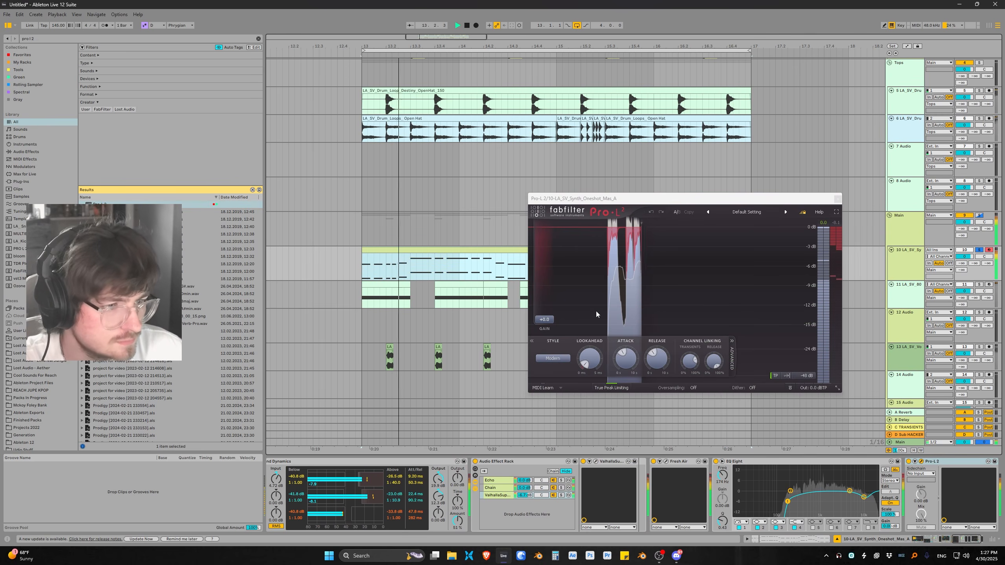
Set Pro-L 2's limiting style to Modern and close the plug-in window
{"action": "left_click", "coordinate": [560, 359]}
{"action": "left_click", "coordinate": [561, 404]}
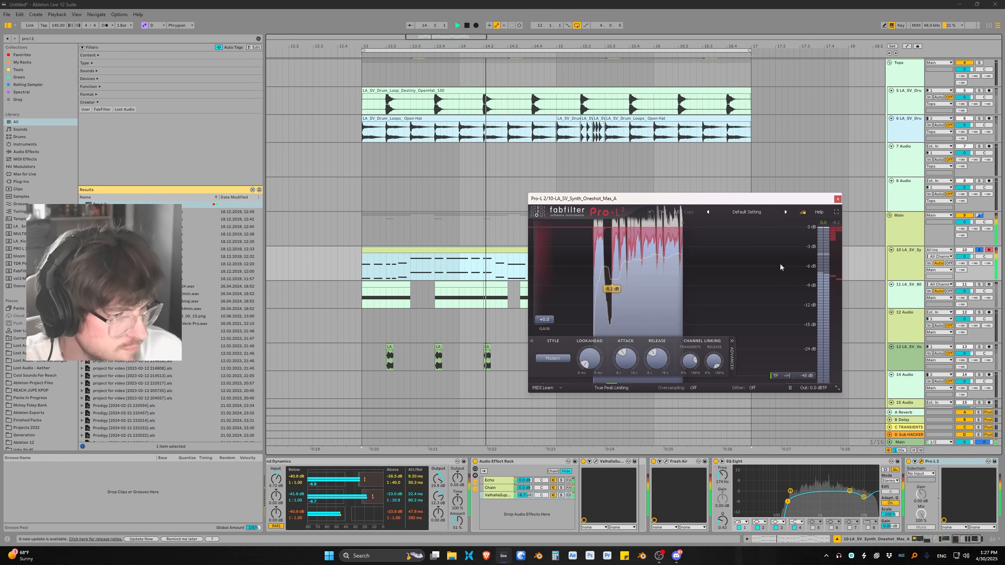
{"action": "left_click", "coordinate": [838, 198]}
Unsolo the synth track and play the loop with all tracks, checking the 808 and open hat tracks
{"action": "left_click", "coordinate": [979, 250]}
{"action": "key", "text": "space"}
{"action": "key", "text": "space"}
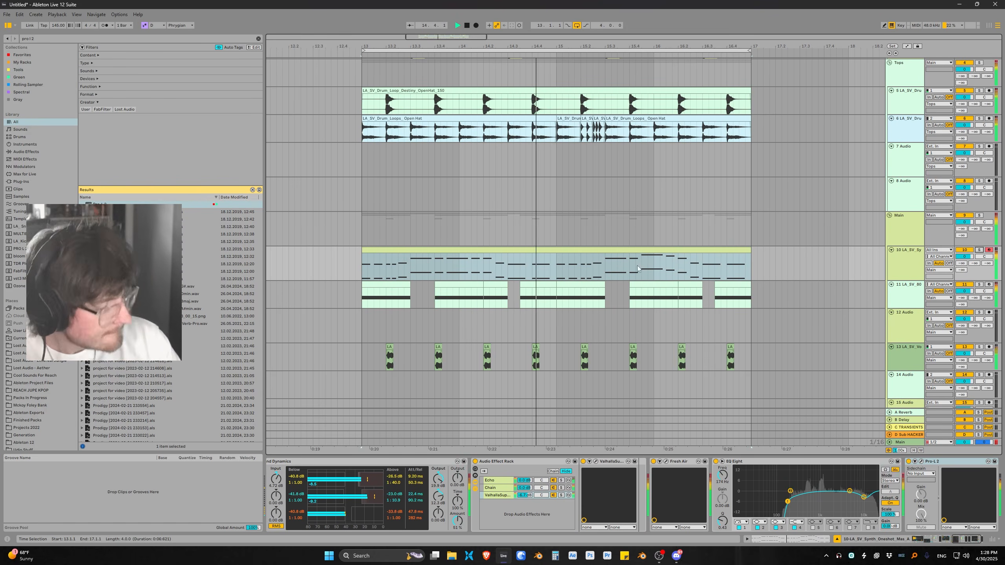
{"action": "left_click", "coordinate": [589, 293]}
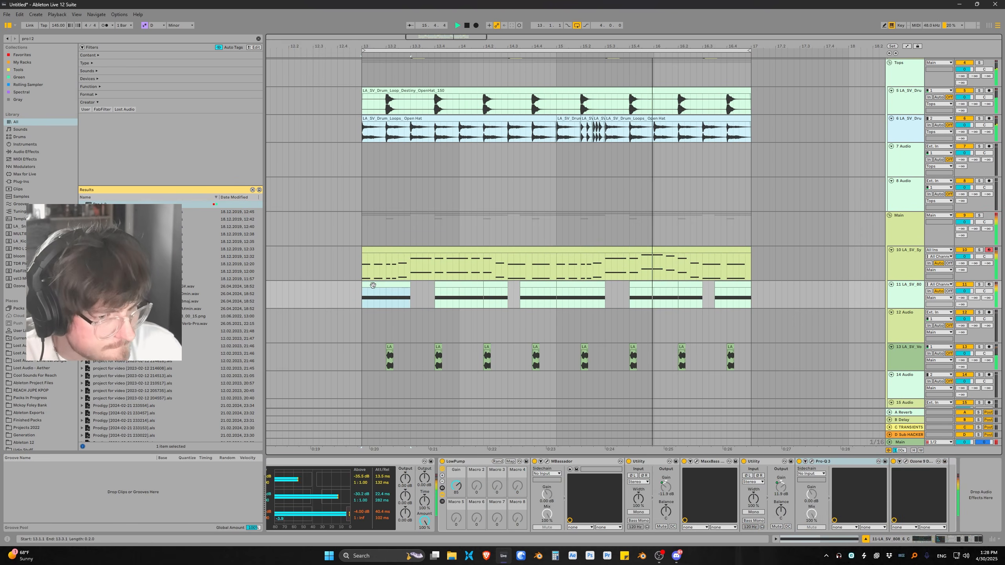
{"action": "scroll", "coordinate": [591, 222], "scroll_direction": "up", "scroll_amount": 2}
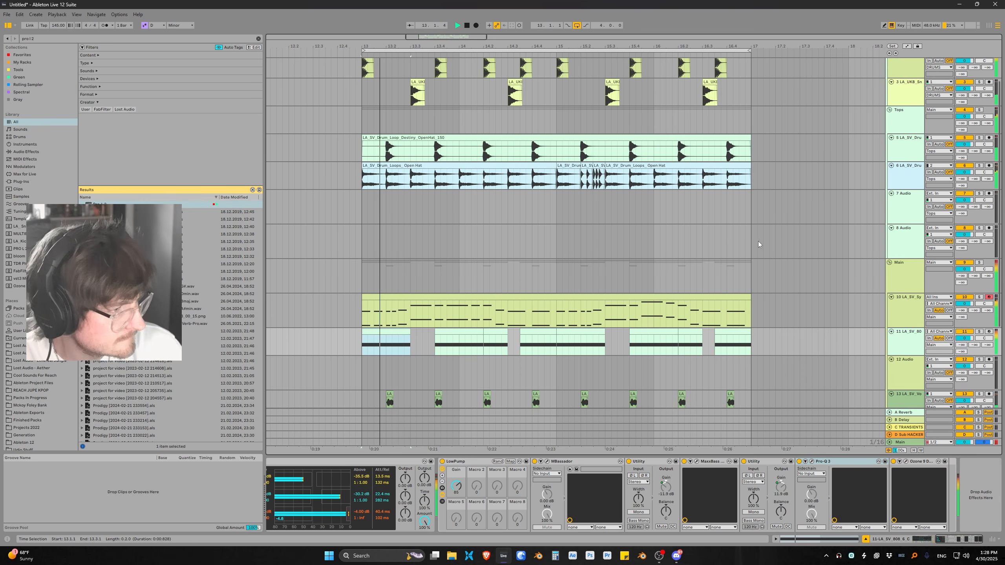
{"action": "left_click", "coordinate": [731, 194]}
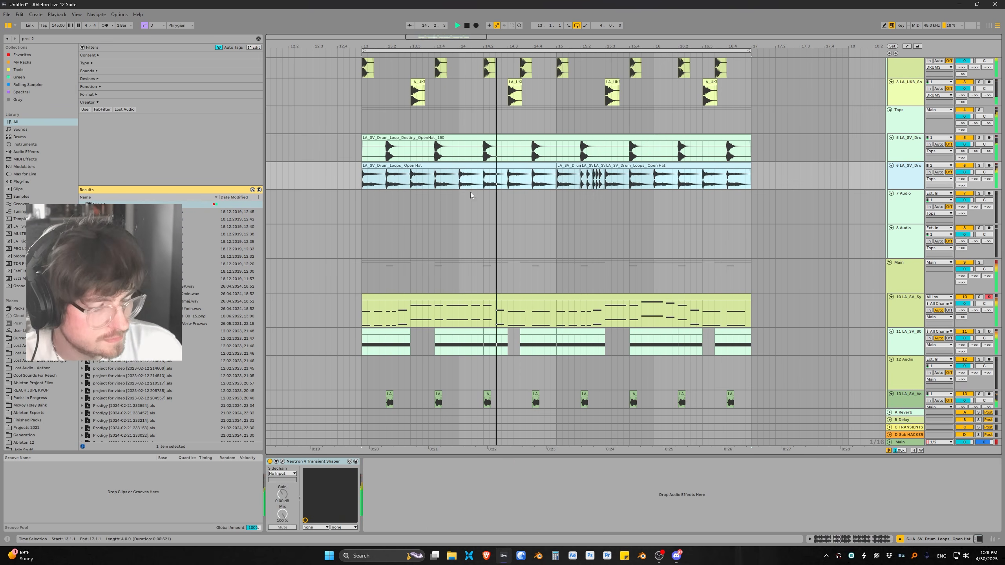
Delete the empty audio track directly below the two open hat loop tracks
{"action": "left_click", "coordinate": [365, 217]}
{"action": "left_click", "coordinate": [418, 163]}
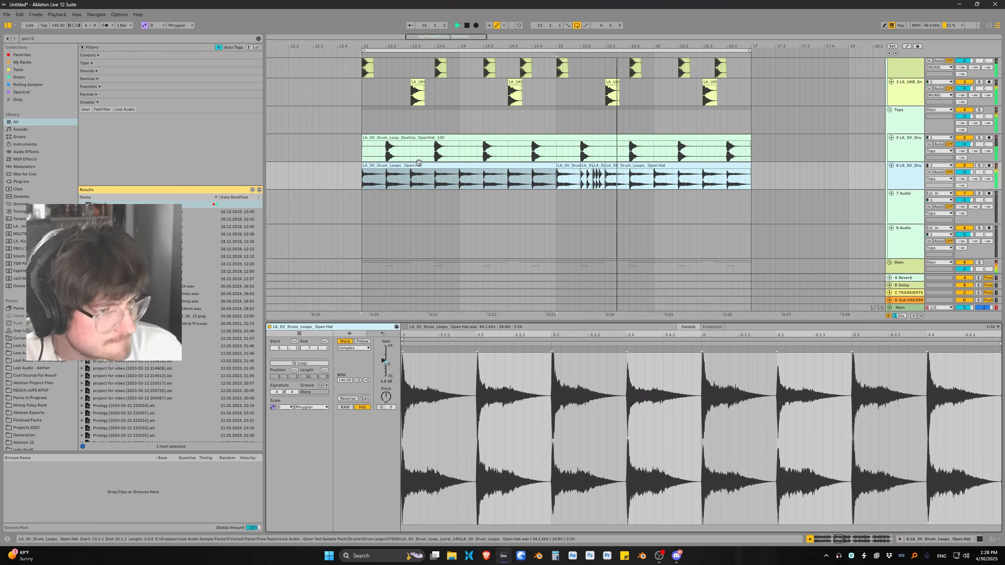
{"action": "scroll", "coordinate": [902, 175], "scroll_direction": "down", "scroll_amount": 2}
{"action": "left_click", "coordinate": [909, 168]}
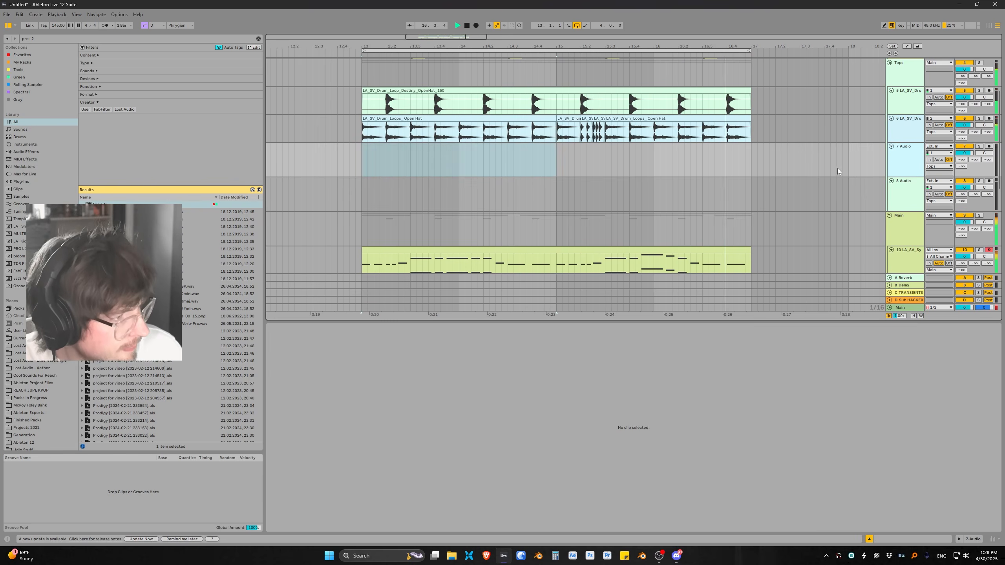
{"action": "key", "text": "Delete"}
{"action": "scroll", "coordinate": [681, 185], "scroll_direction": "up", "scroll_amount": 2}
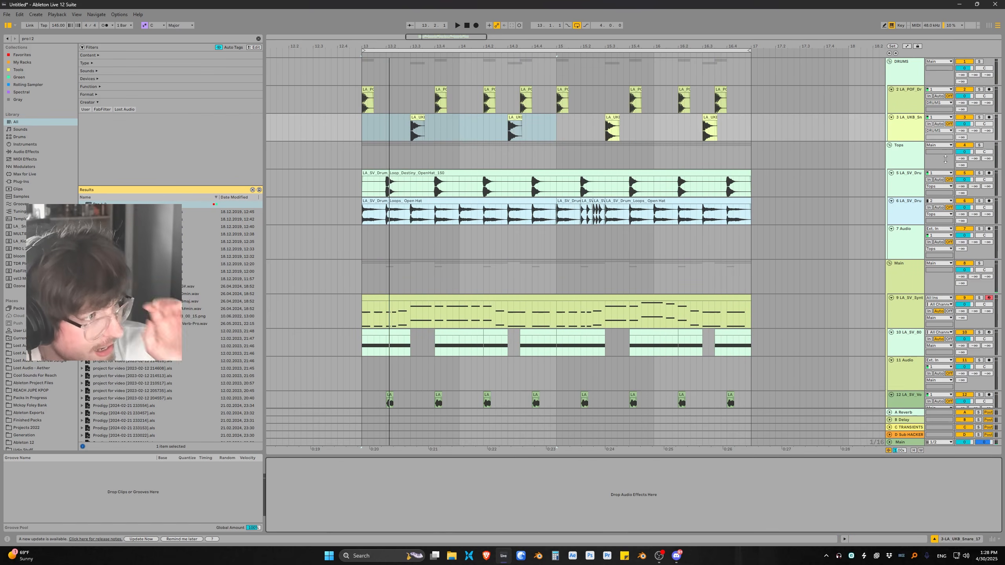
Examine the spiff and StandardCLIP settings on the C-TRANSIENTS return track and close the StandardCLIP window
{"action": "left_click", "coordinate": [909, 428]}
{"action": "left_click", "coordinate": [276, 461]}
{"action": "left_click", "coordinate": [276, 462]}
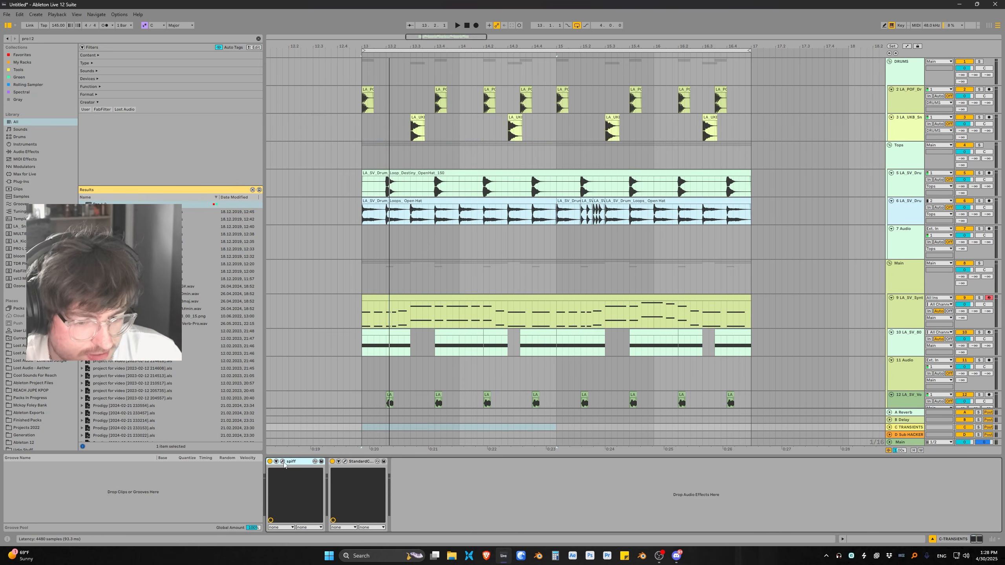
{"action": "left_click", "coordinate": [283, 462]}
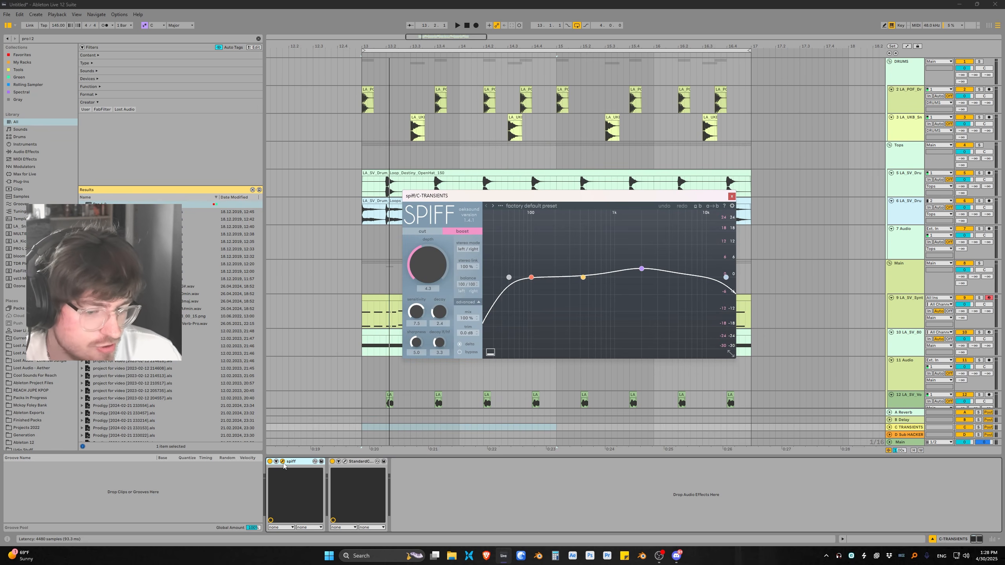
{"action": "left_click", "coordinate": [345, 461]}
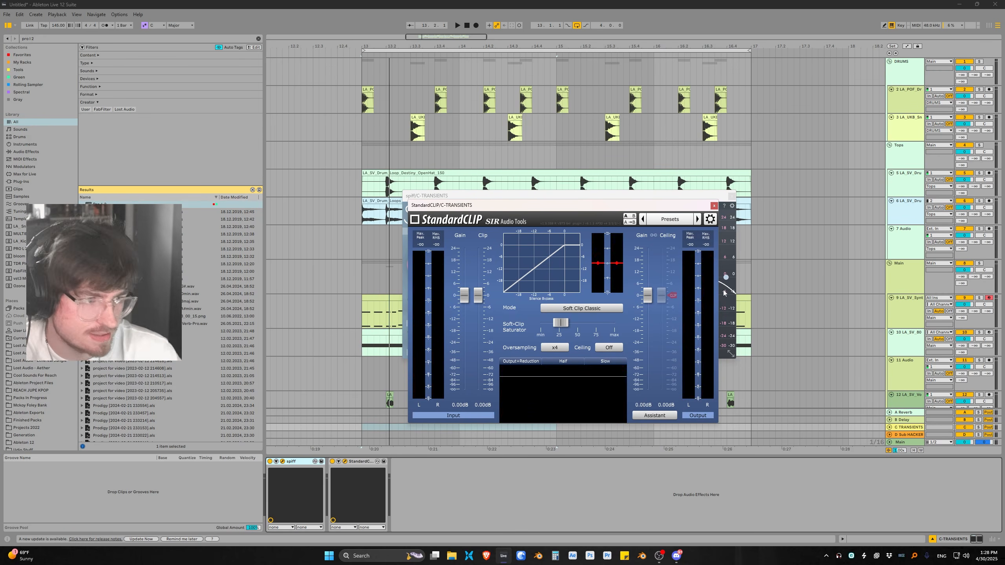
{"action": "left_click", "coordinate": [713, 206]}
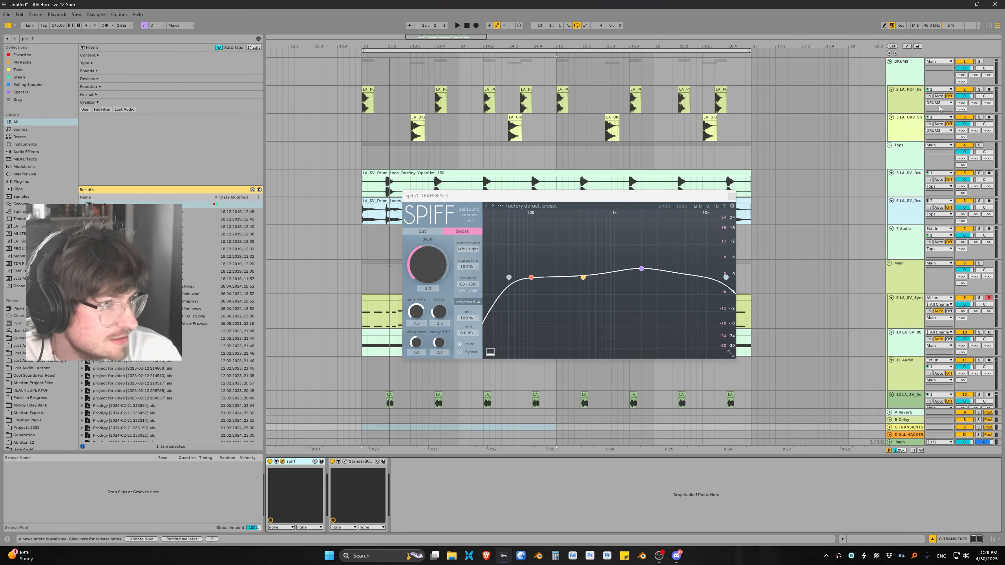
Raise the C-TRANSIENTS send on both one-shot drum tracks, close spiff and unsolo the return track
{"action": "left_click_drag", "start_coordinate": [941, 109], "coordinate": [924, 126]}
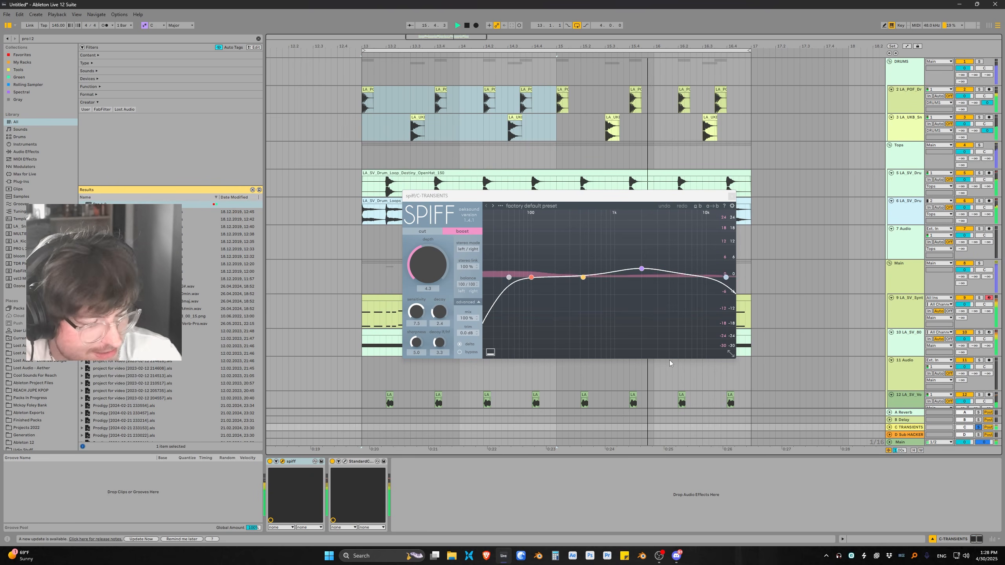
{"action": "left_click", "coordinate": [733, 196]}
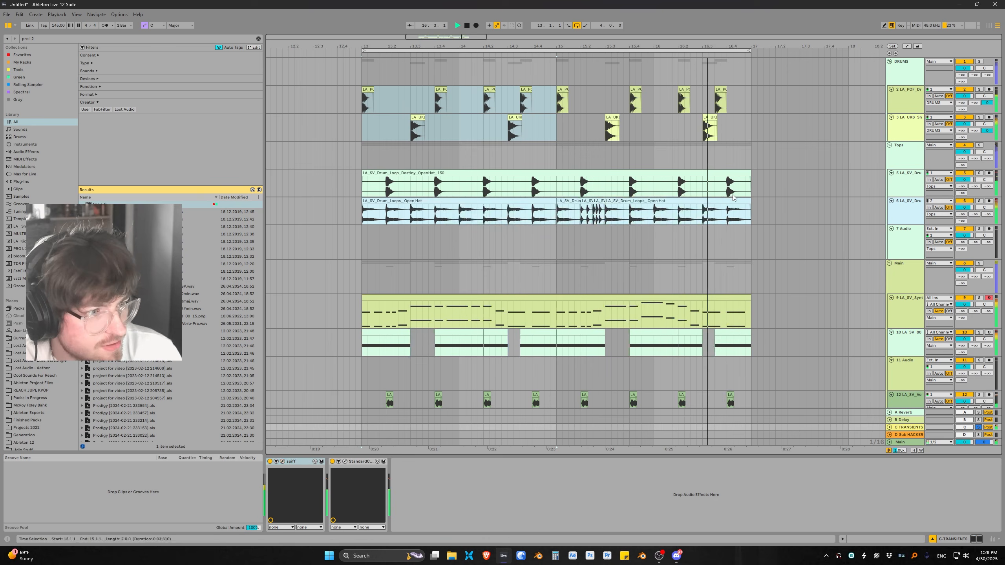
{"action": "left_click", "coordinate": [978, 427]}
Raise StandardCLIP's Soft-Clip Saturator above 45% on the C-TRANSIENTS return during playback
{"action": "key", "text": "space"}
{"action": "key", "text": "space"}
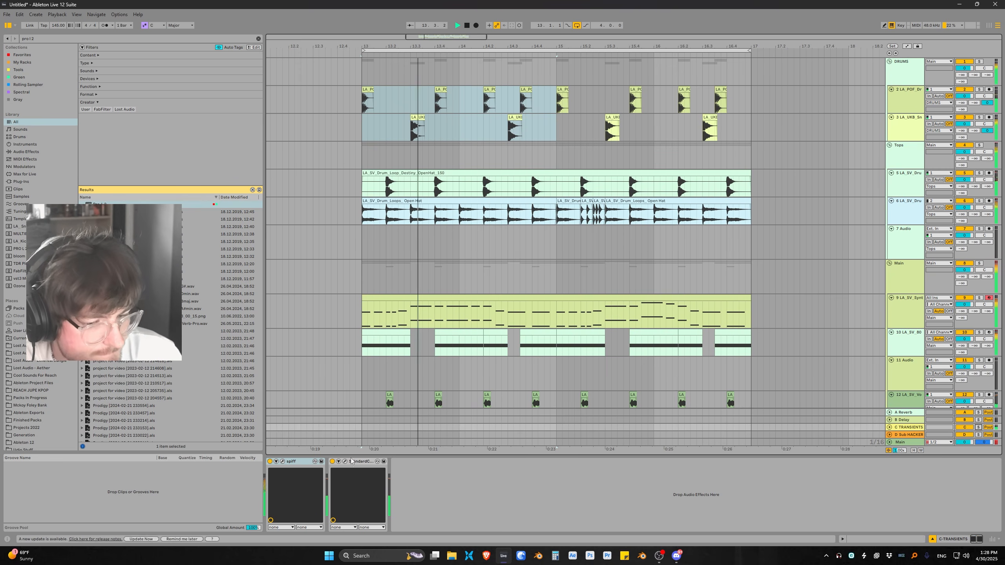
{"action": "left_click", "coordinate": [345, 462]}
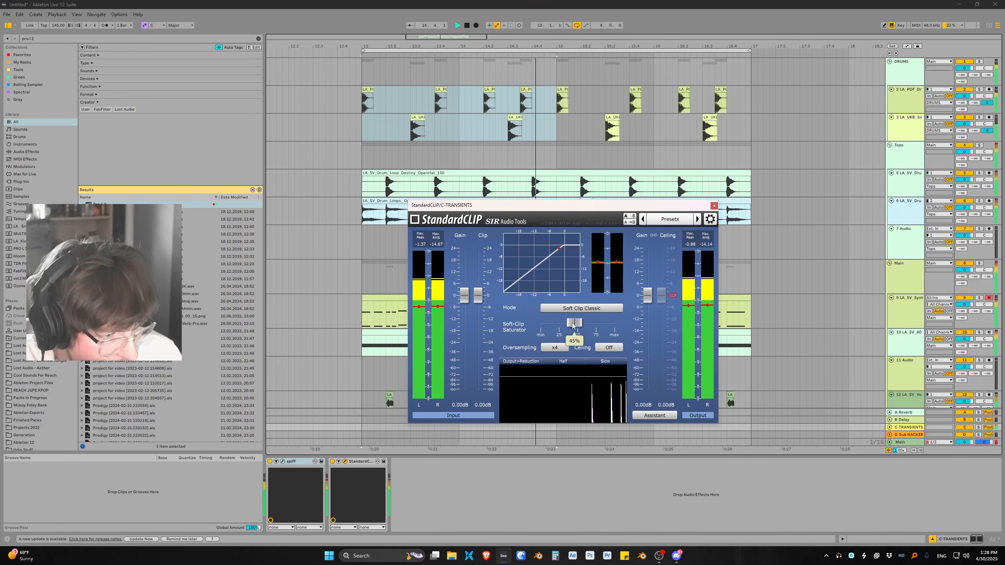
{"action": "left_click_drag", "start_coordinate": [572, 326], "coordinate": [585, 325]}
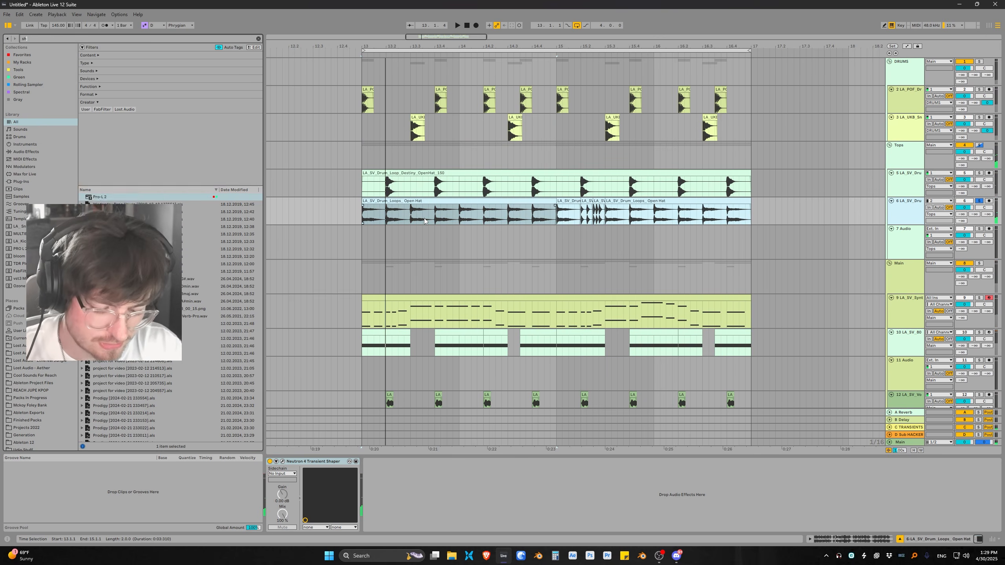
Add Shifter after Neutron 4 Transient Shaper on the second open hat track, switch it to Freq mode and adjust its fine shift
{"action": "type", "text": "ifter"}
{"action": "key", "text": "Down"}
{"action": "key", "text": "Return"}
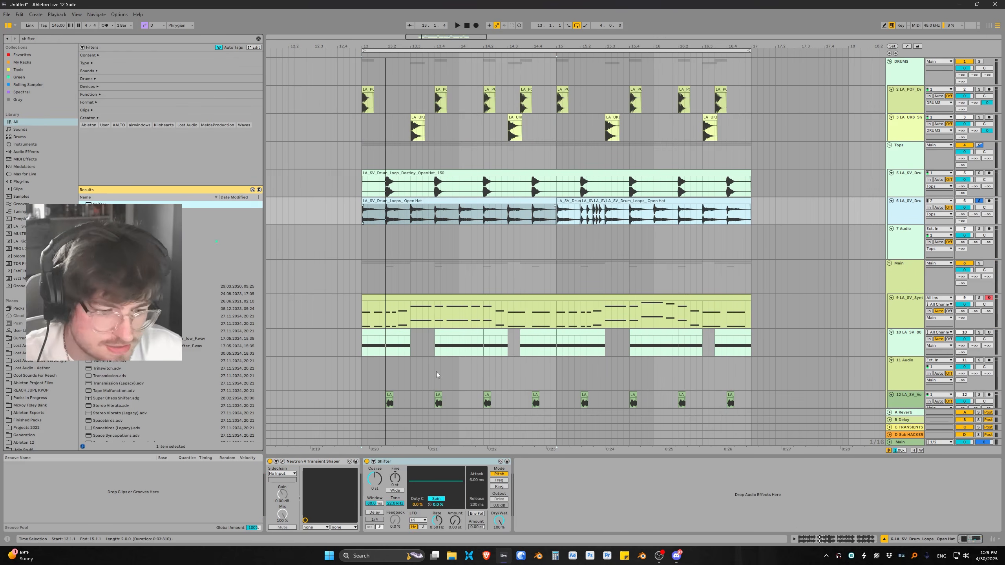
{"action": "left_click", "coordinate": [498, 480]}
{"action": "left_click_drag", "start_coordinate": [391, 487], "coordinate": [391, 500]}
{"action": "key", "text": "space"}
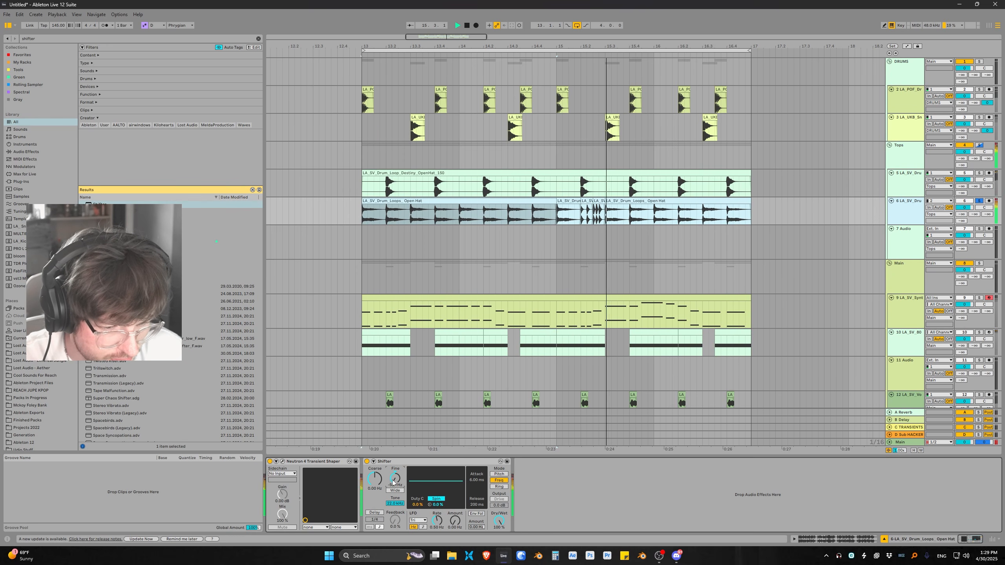
Duplicate the Shifter twice in the open hat track's device chain, comparing the sound during playback
{"action": "key", "text": "ctrl+d"}
{"action": "key", "text": "space"}
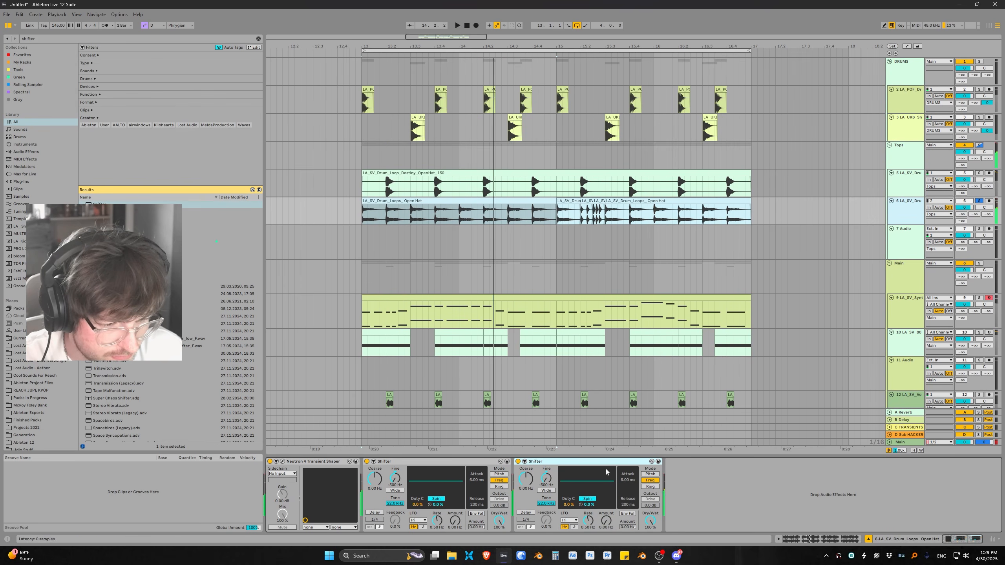
{"action": "key", "text": "ctrl+d"}
{"action": "key", "text": "space"}
{"action": "right_click", "coordinate": [854, 487]}
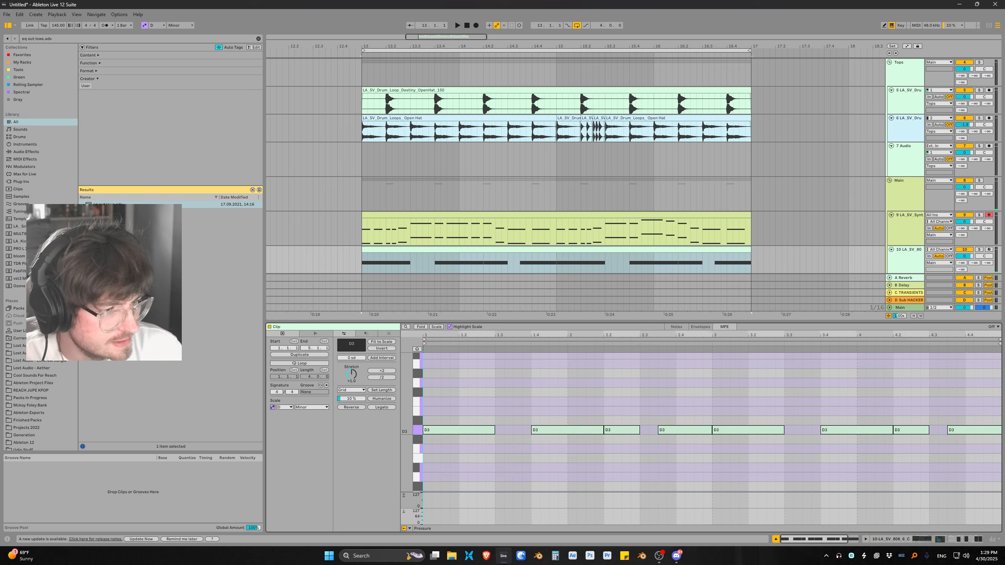
Draw a steep upward pitch bend near the clip end on the last D3 note of the 808 clip
{"action": "scroll", "coordinate": [884, 399], "scroll_direction": "down", "scroll_amount": 2}
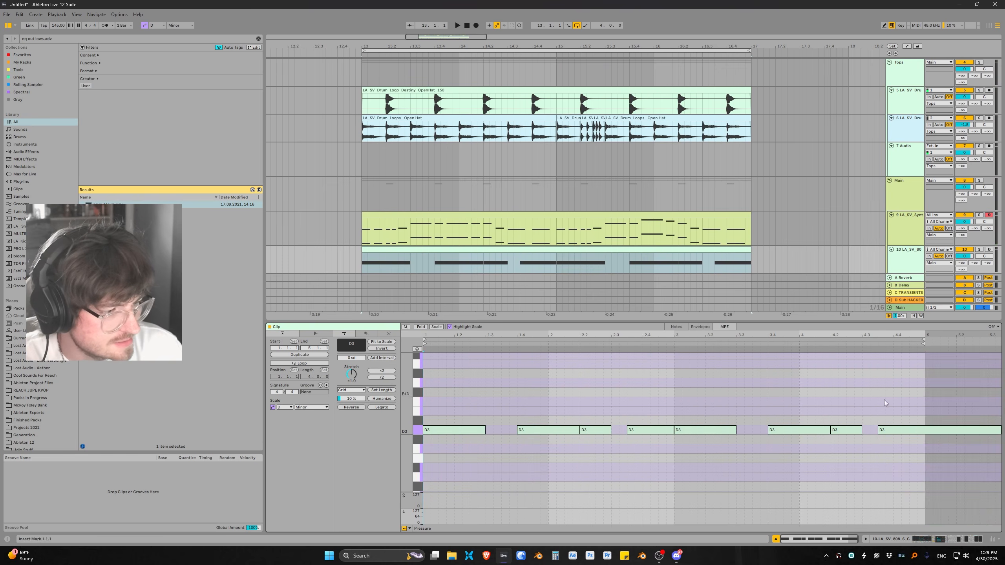
{"action": "left_click", "coordinate": [901, 430]}
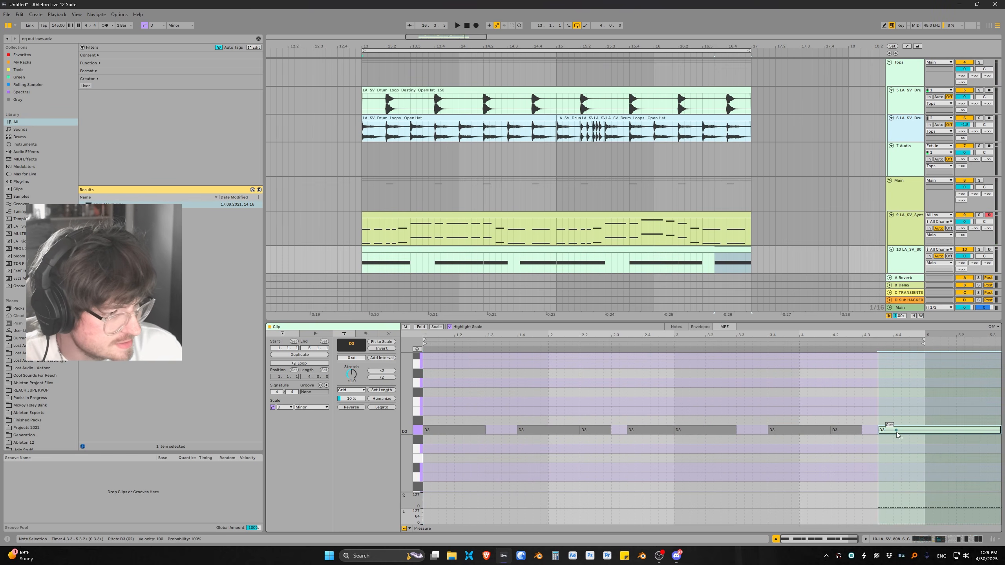
{"action": "left_click", "coordinate": [901, 430]}
{"action": "left_click_drag", "start_coordinate": [915, 430], "coordinate": [915, 402]}
{"action": "key", "text": "space"}
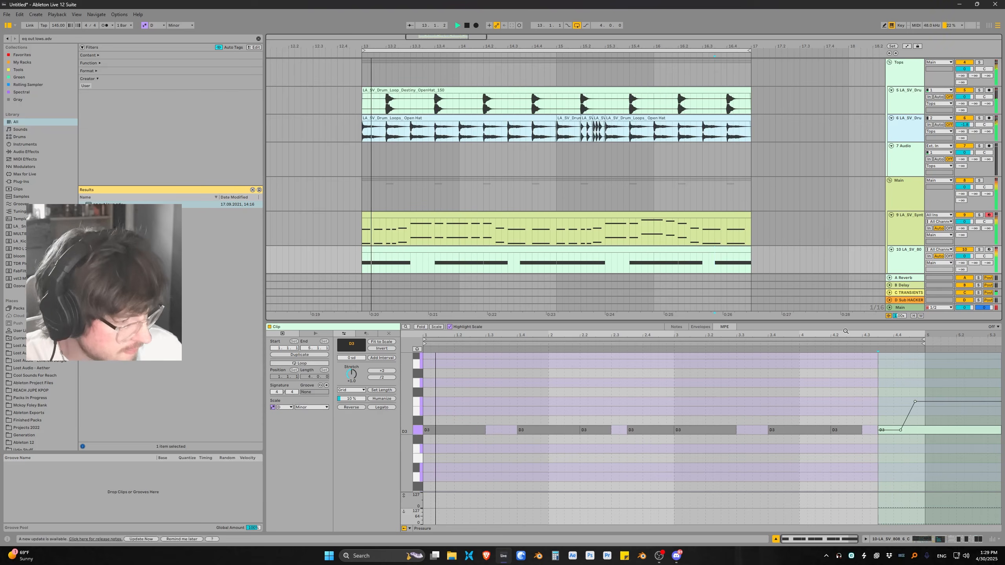
{"action": "left_click_drag", "start_coordinate": [915, 402], "coordinate": [916, 363]}
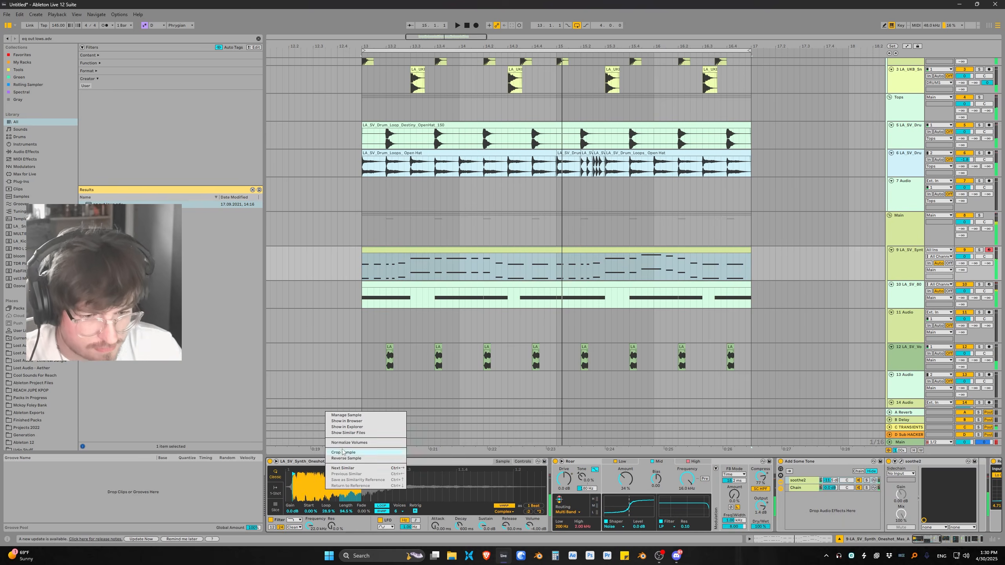
Crop the synth's Mas_A one-shot in Simpler and audition other Synth Oneshots for the Instrument Rack's second layer
{"action": "left_click", "coordinate": [343, 453]}
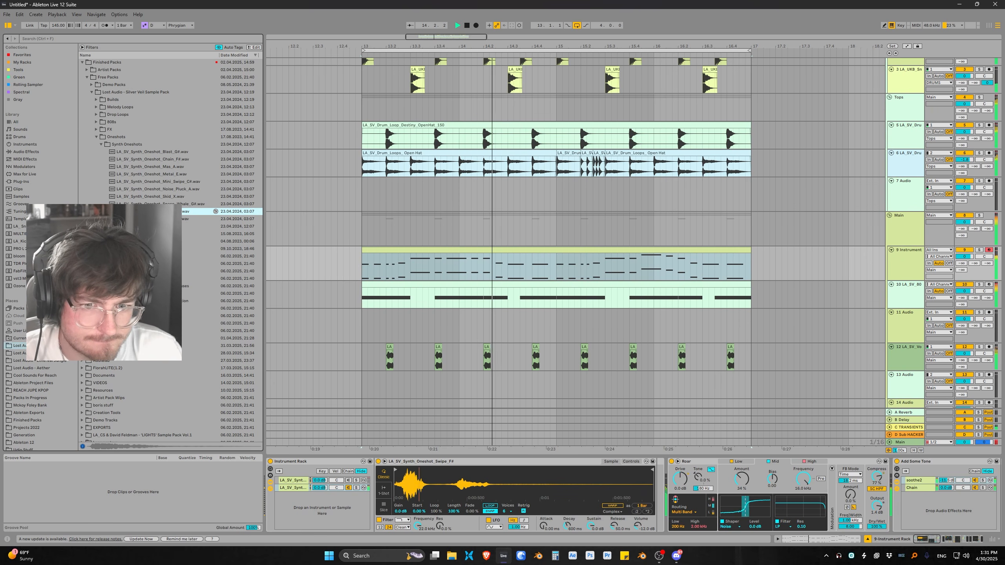
{"action": "key", "text": "Up"}
{"action": "key", "text": "Up"}
{"action": "key", "text": "Up"}
{"action": "key", "text": "Up"}
{"action": "key", "text": "Up"}
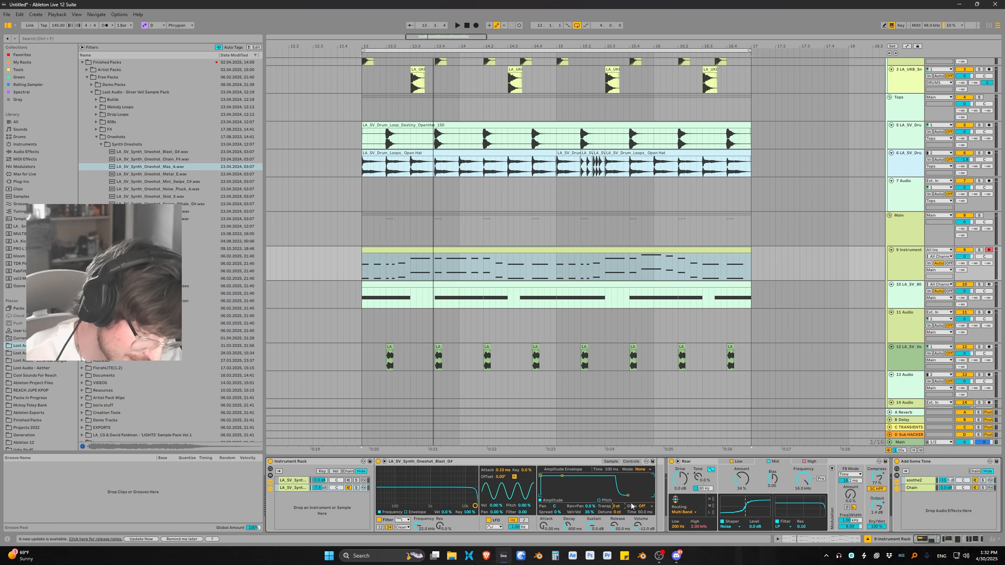
Transpose the Blast one-shot layer in the Instrument Rack down three semitones and check both chains during playback
{"action": "key", "text": "space"}
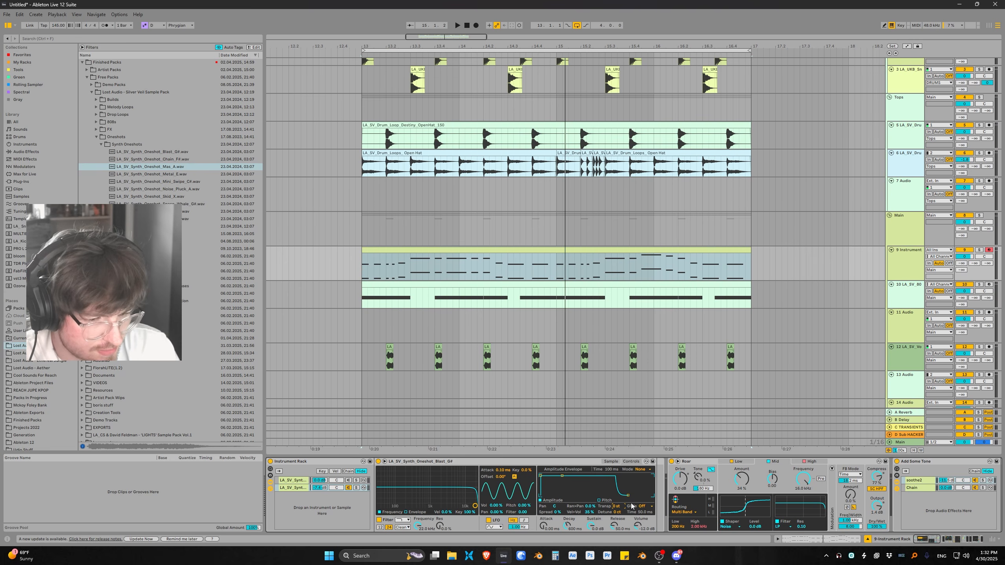
{"action": "key", "text": "Down"}
{"action": "key", "text": "Down"}
{"action": "key", "text": "Down"}
{"action": "key", "text": "space"}
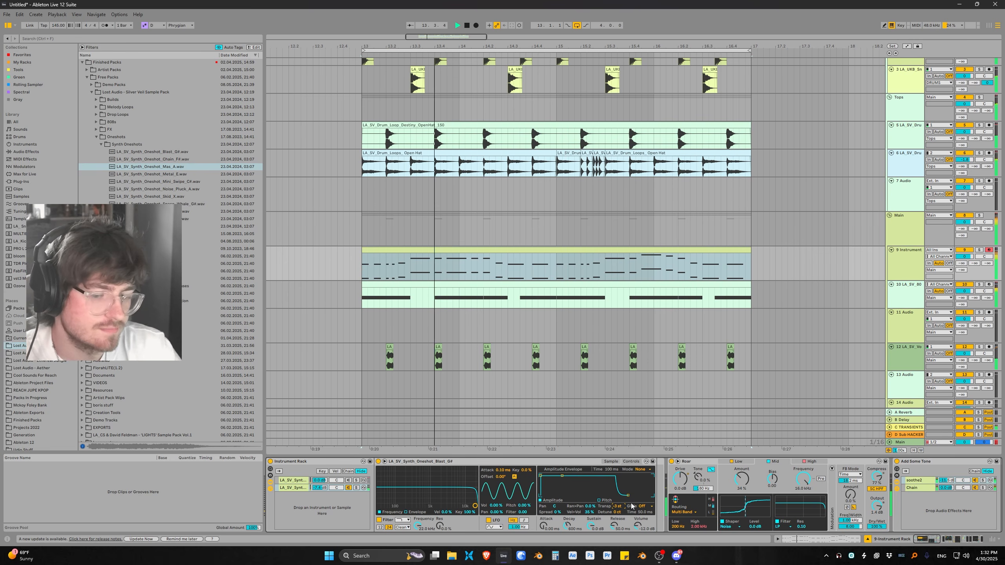
{"action": "left_click", "coordinate": [321, 490]}
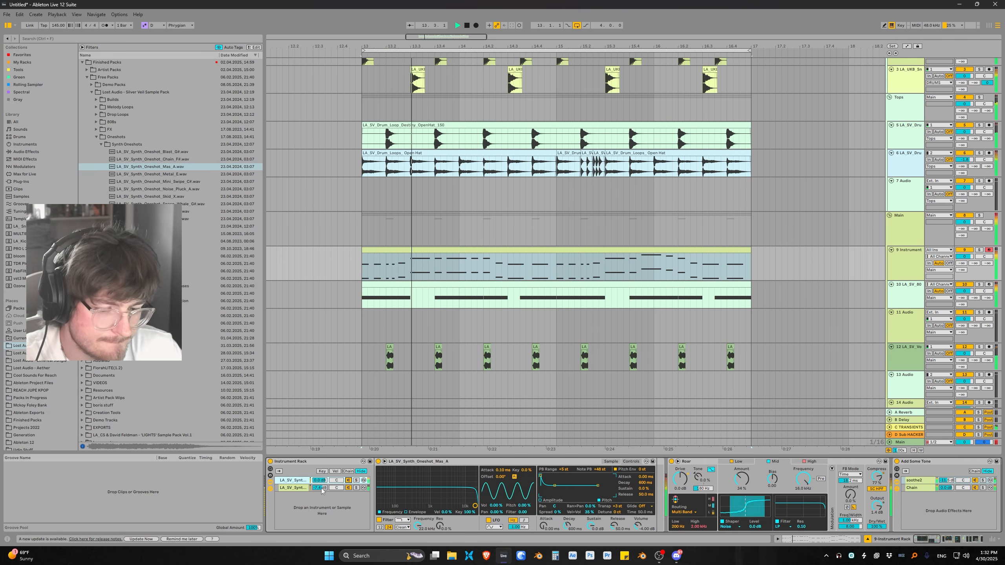
Adjust the volume of the Blast one-shot chain in the Instrument Rack
{"action": "left_click_drag", "start_coordinate": [320, 490], "coordinate": [321, 483]}
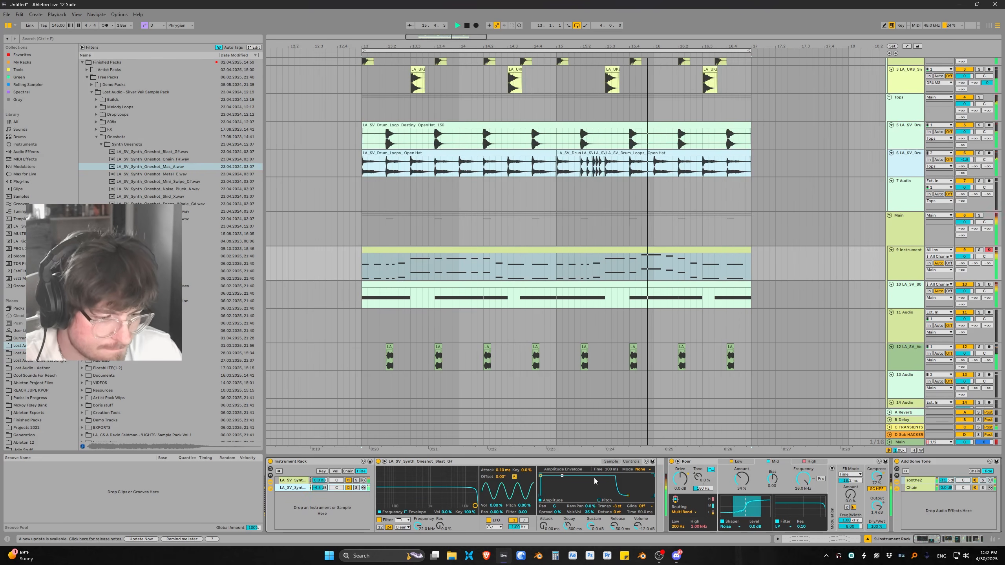
Audition the Silver Veil pack's Ambience samples and place LA_SV_Ambience_Magnifying_Fm on the empty audio track below the synth, spanning the four-bar loop
{"action": "left_click", "coordinate": [102, 137]}
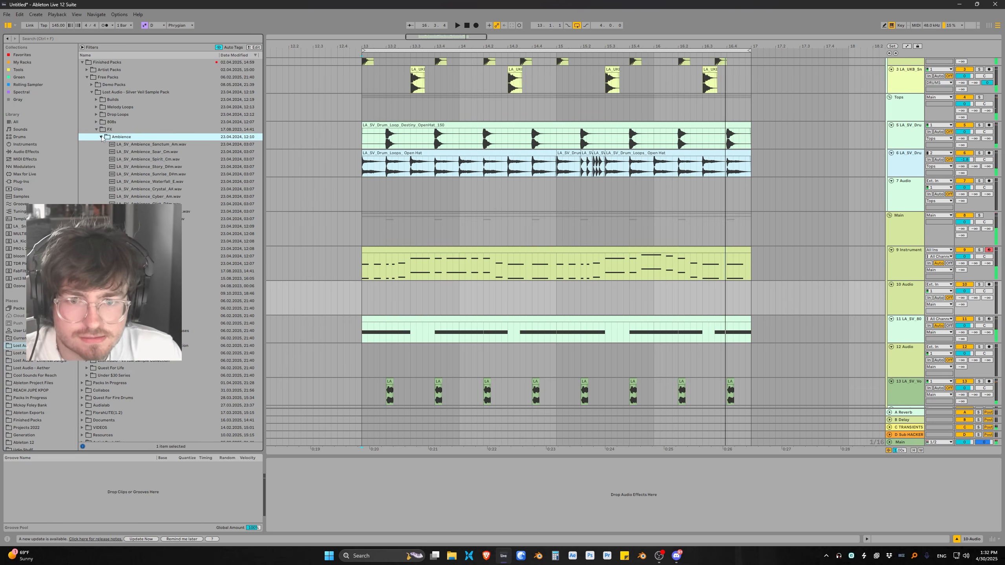
{"action": "left_click", "coordinate": [164, 159]}
{"action": "left_click", "coordinate": [182, 204]}
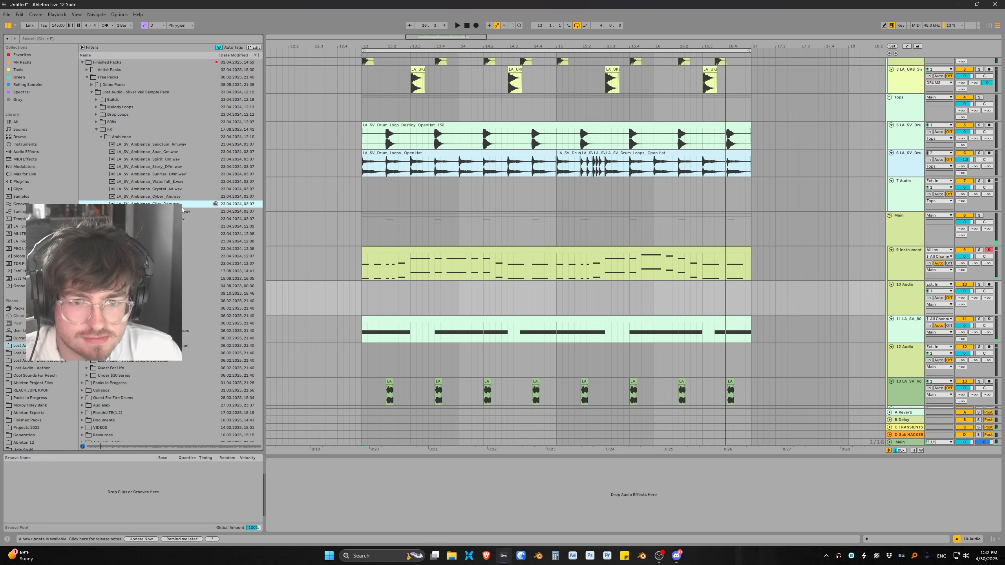
{"action": "key", "text": "Down"}
{"action": "key", "text": "Down"}
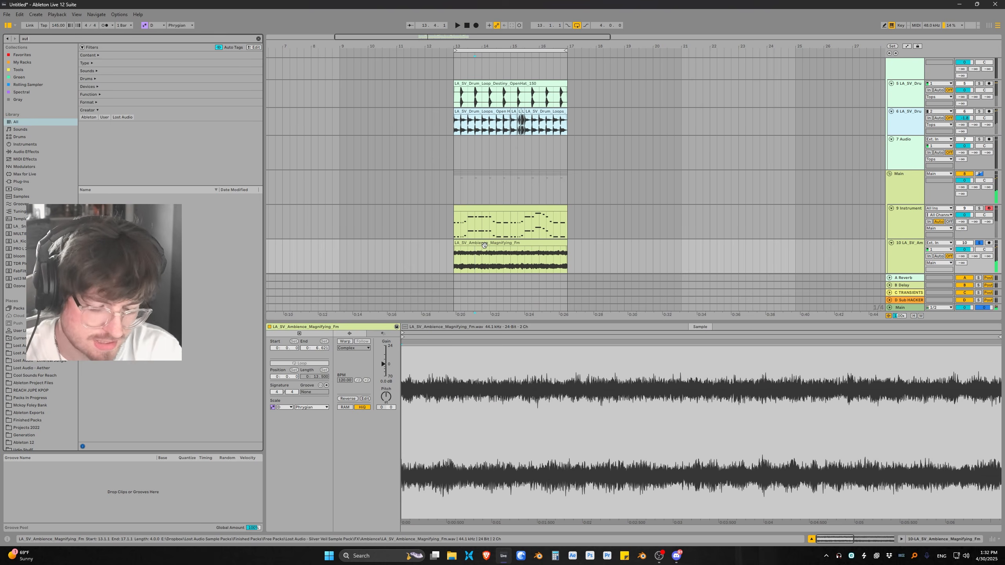
Add Auto Pan to the ambience track with 100% amount, 1/4 rate and 0° phase, and listen to the soloed clip
{"action": "left_click", "coordinate": [485, 245]}
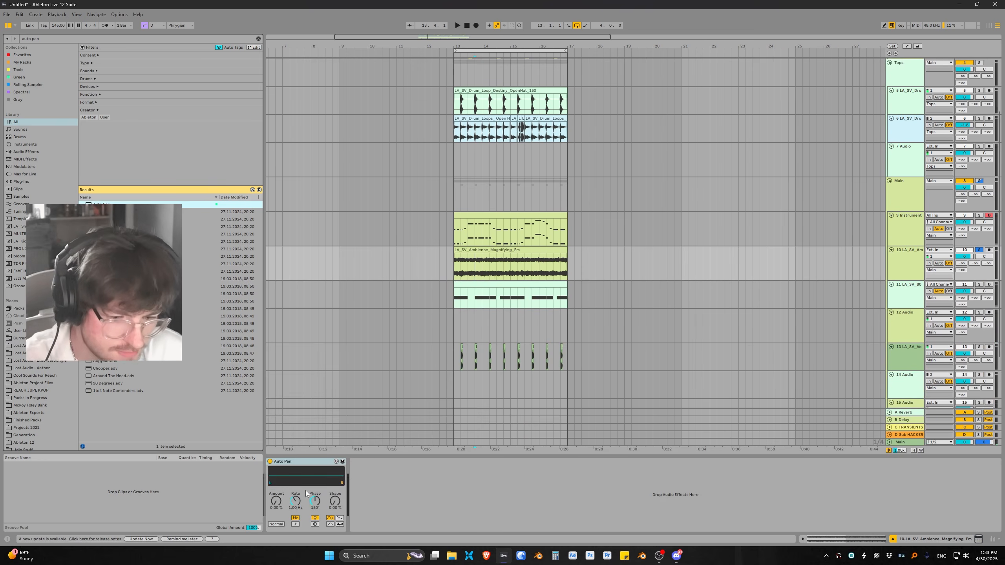
{"action": "left_click_drag", "start_coordinate": [277, 502], "coordinate": [278, 432]}
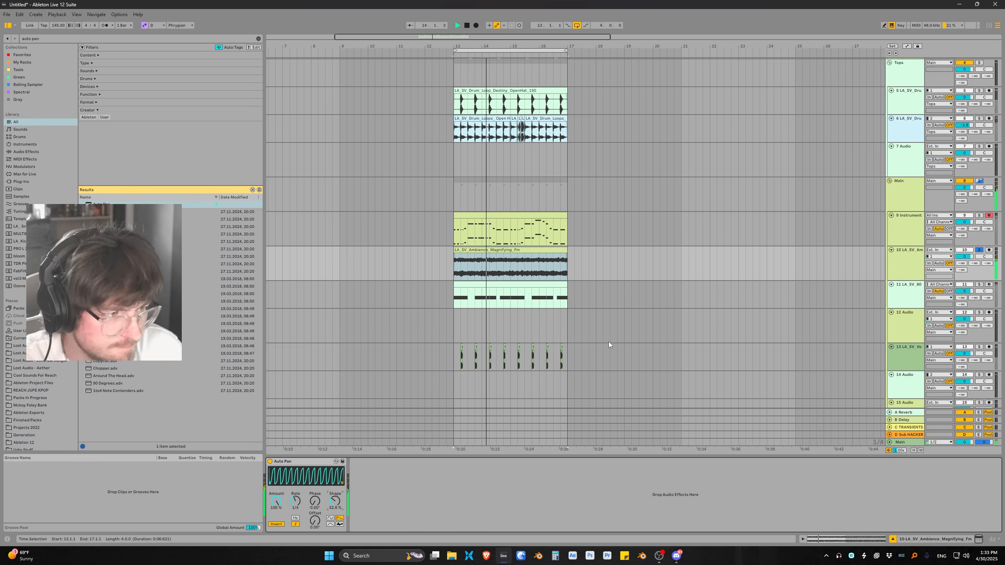
{"action": "key", "text": "space"}
{"action": "key", "text": "shift+Tab"}
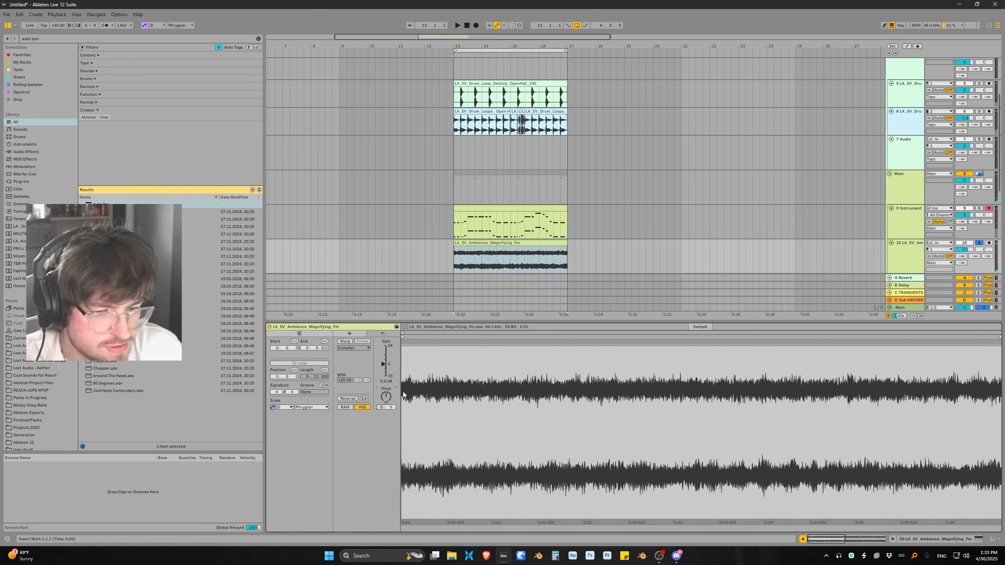
{"action": "key", "text": "space"}
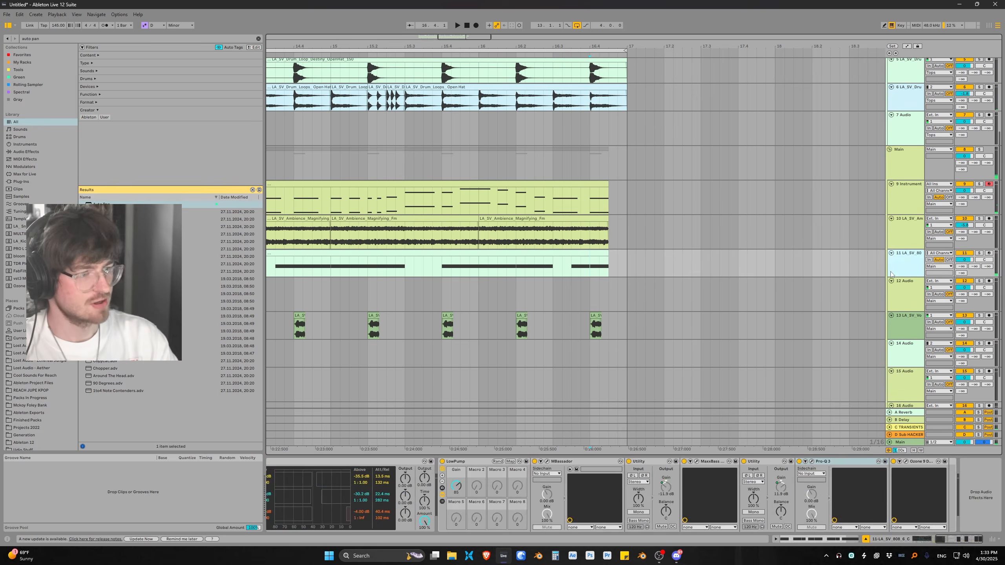
Audition the Silver Veil Bass Oneshots for the audio track below the 808 and place the Purge one-shot at the loop's end
{"action": "left_click", "coordinate": [601, 293]}
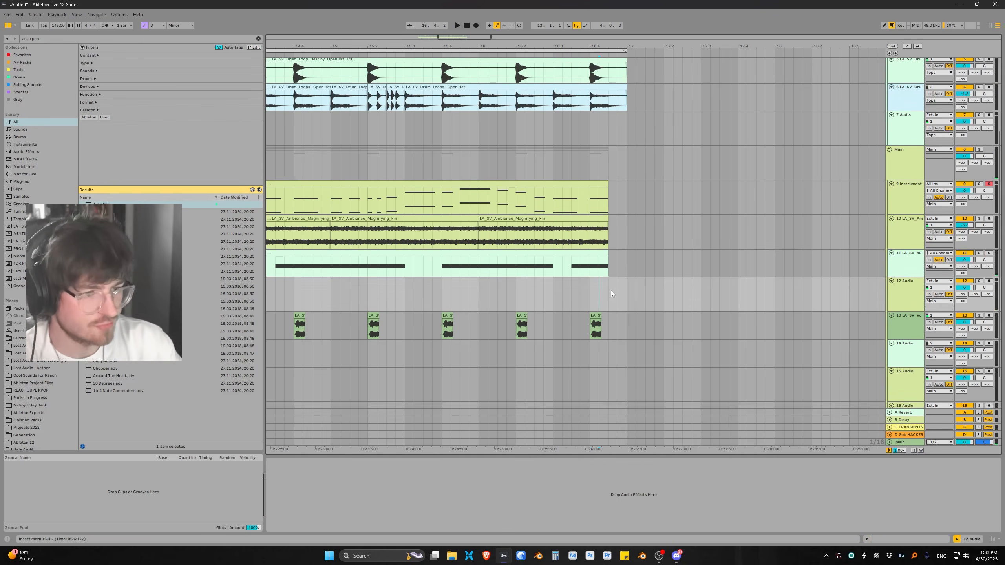
{"action": "left_click", "coordinate": [611, 293]}
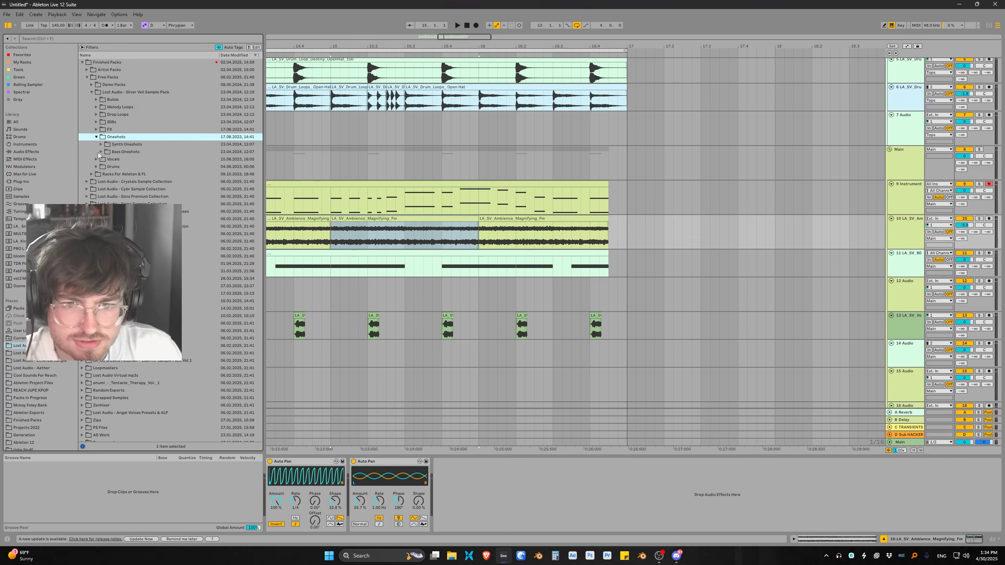
{"action": "left_click", "coordinate": [125, 151]}
{"action": "left_click", "coordinate": [187, 205]}
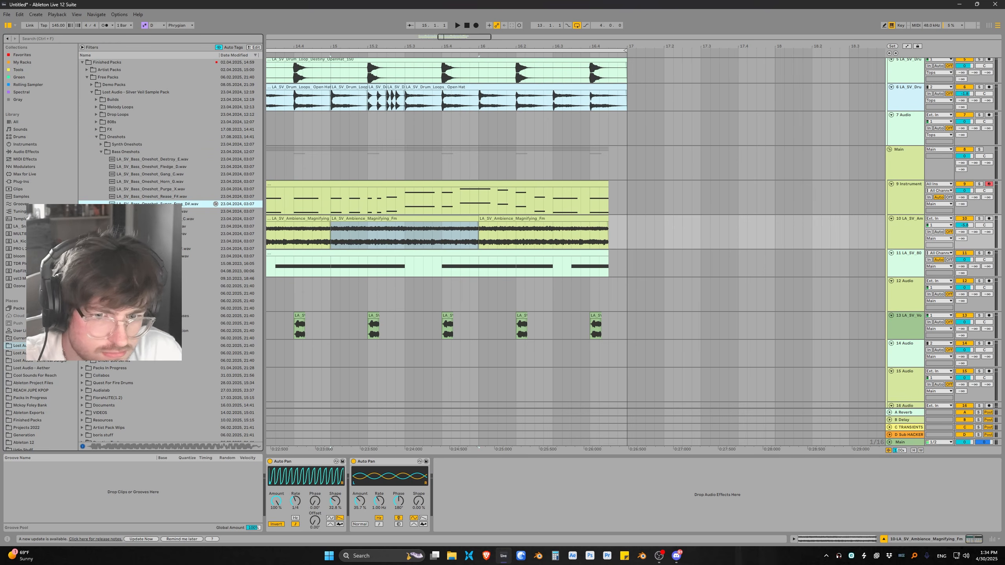
{"action": "key", "text": "Down"}
{"action": "key", "text": "Down"}
{"action": "key", "text": "Down"}
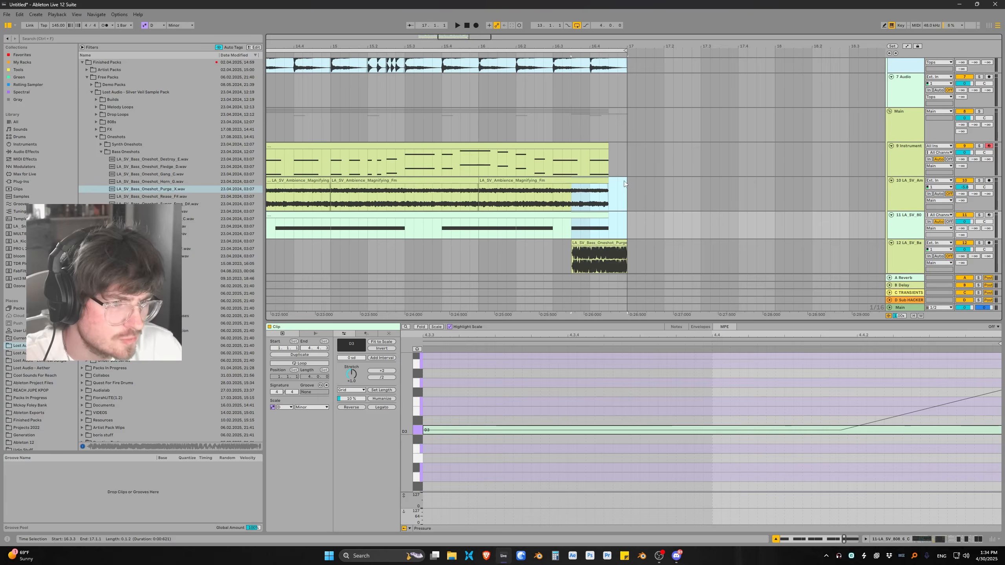
Delete the ambience and 808 material between 16.3.3 and 17.1.1 so the Purge one-shot plays alone, and listen back
{"action": "left_click_drag", "start_coordinate": [572, 228], "coordinate": [626, 196]}
{"action": "key", "text": "Delete"}
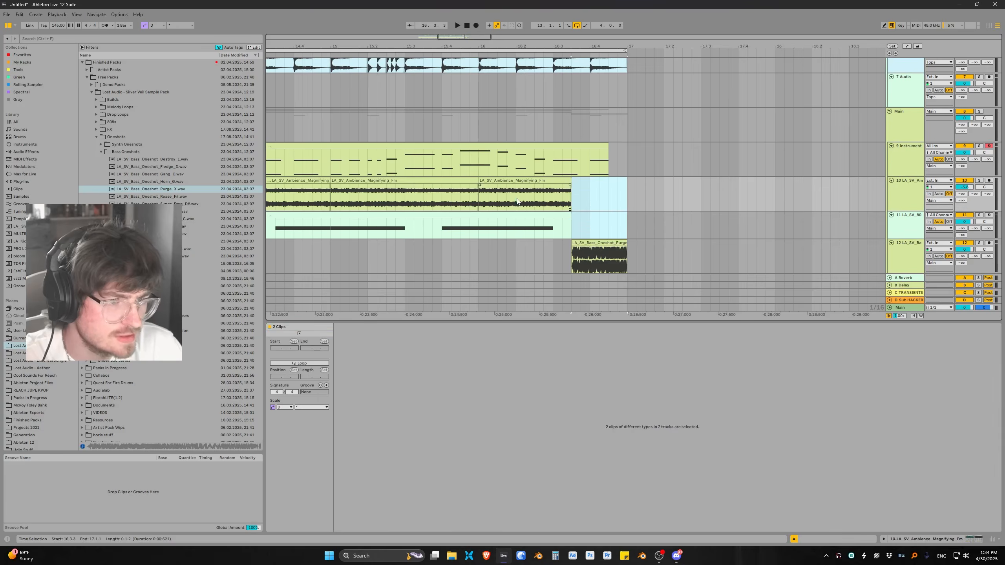
{"action": "left_click", "coordinate": [517, 196]}
{"action": "key", "text": "space"}
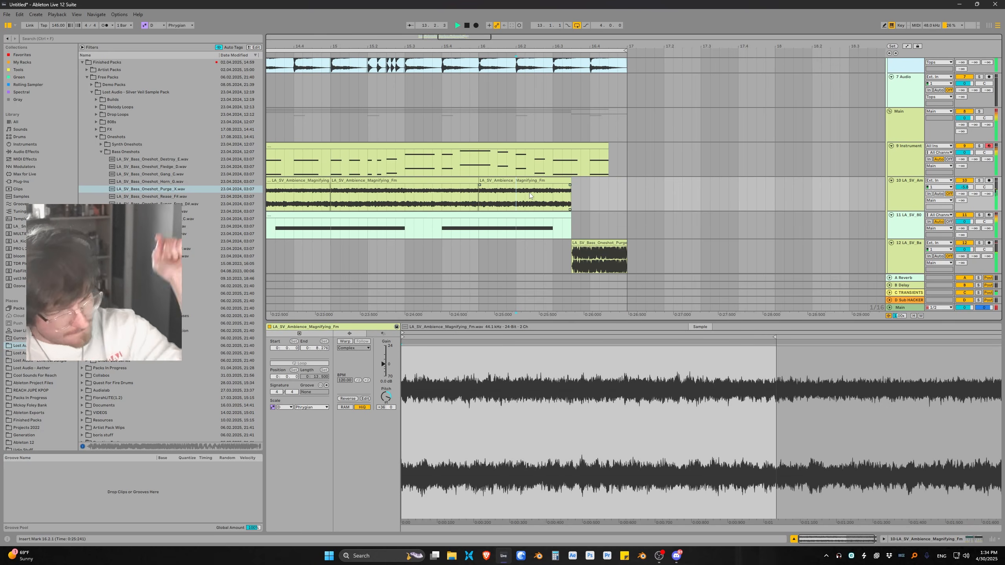
Lower the pitch of the Purge bass one-shot clip and check it during playback
{"action": "left_click", "coordinate": [907, 243]}
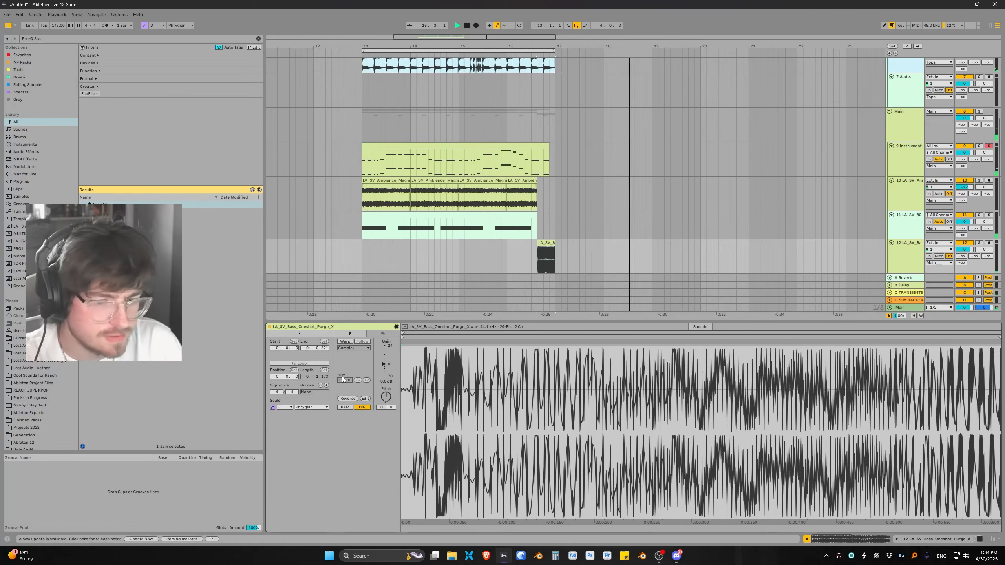
{"action": "left_click_drag", "start_coordinate": [395, 397], "coordinate": [396, 404]}
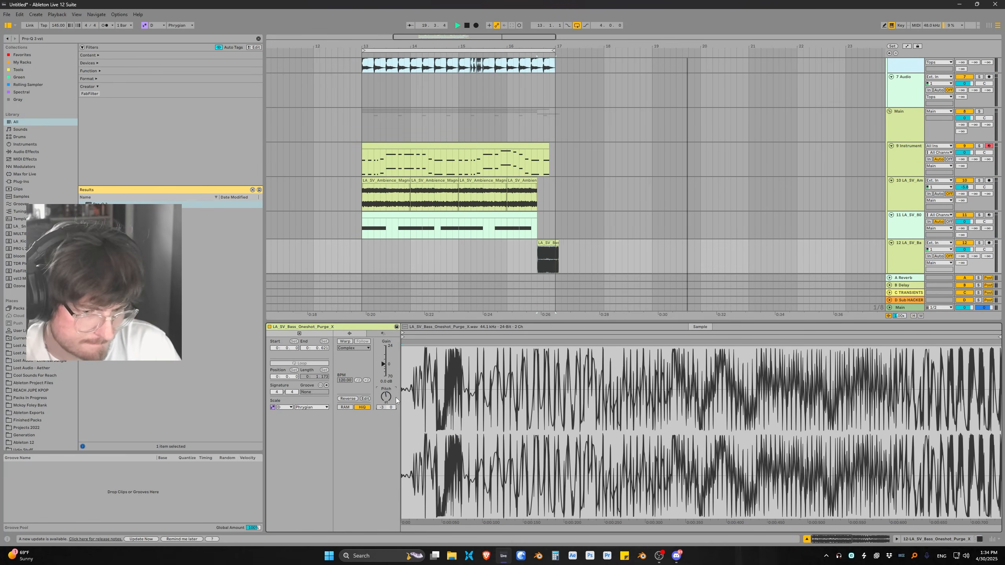
{"action": "key", "text": "space"}
{"action": "key", "text": "space"}
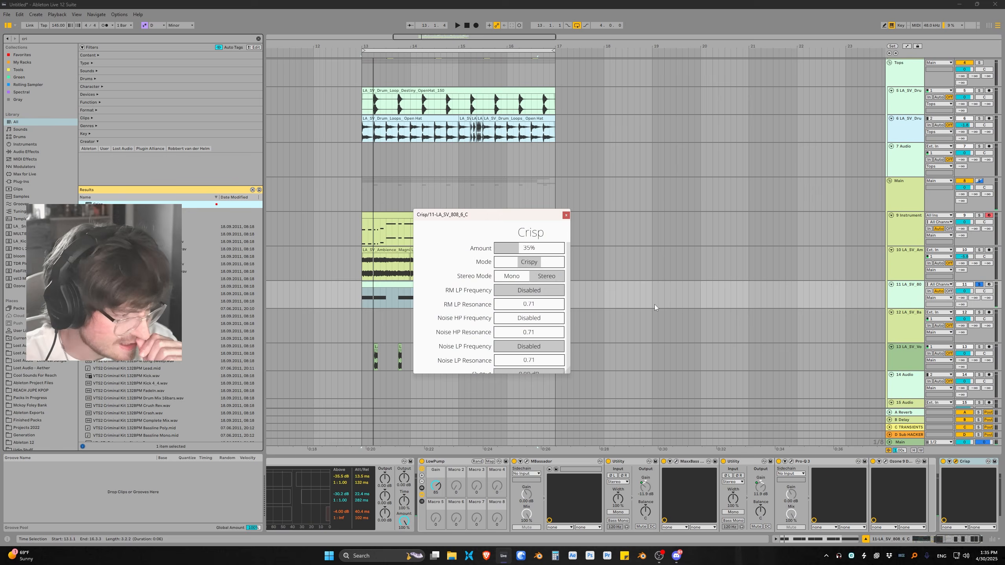
Set Crisp on the 808 track to 3% amount with an RM LP frequency of about 304 Hz, and listen to the soloed 808
{"action": "left_click", "coordinate": [510, 253]}
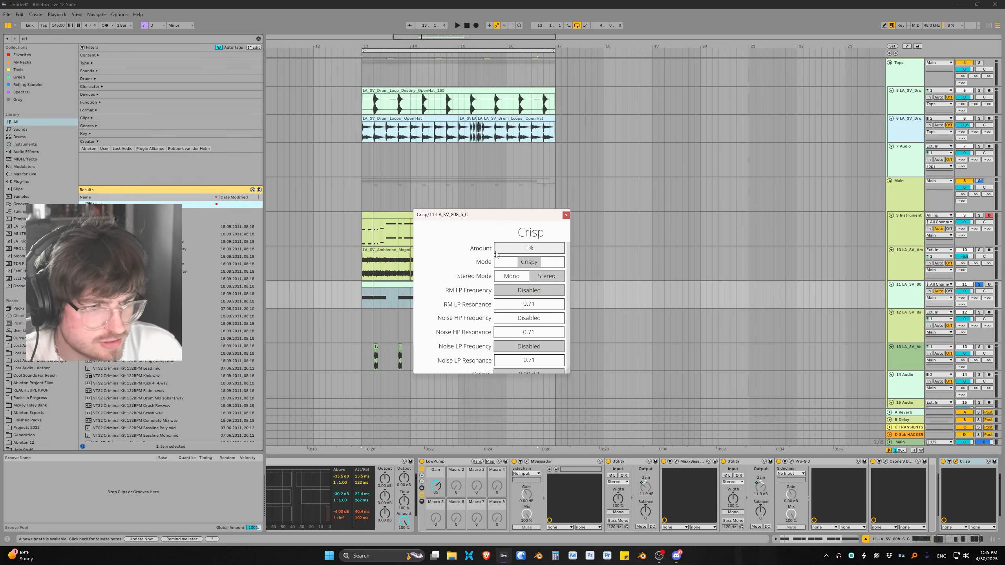
{"action": "left_click", "coordinate": [566, 216]}
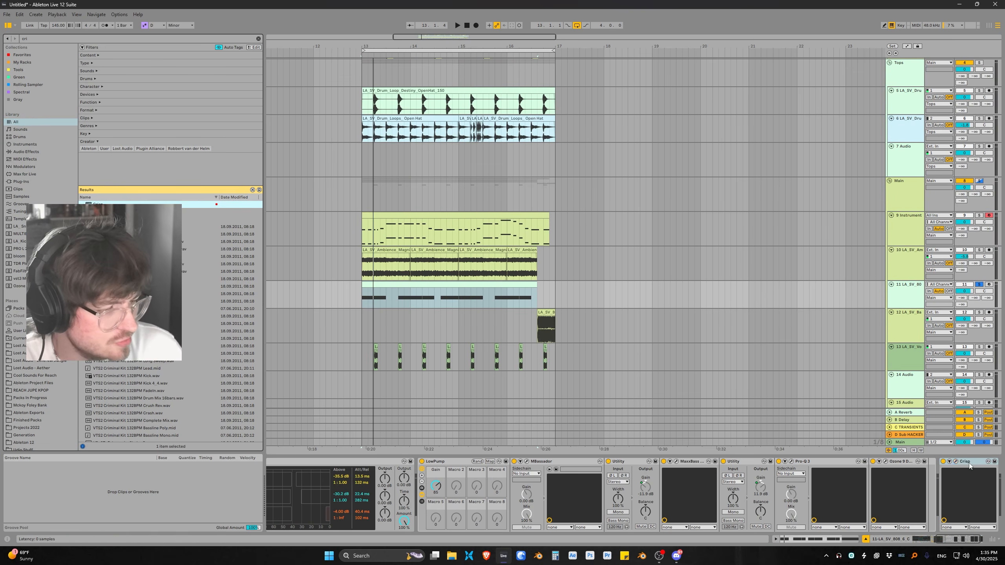
{"action": "left_click", "coordinate": [957, 463]}
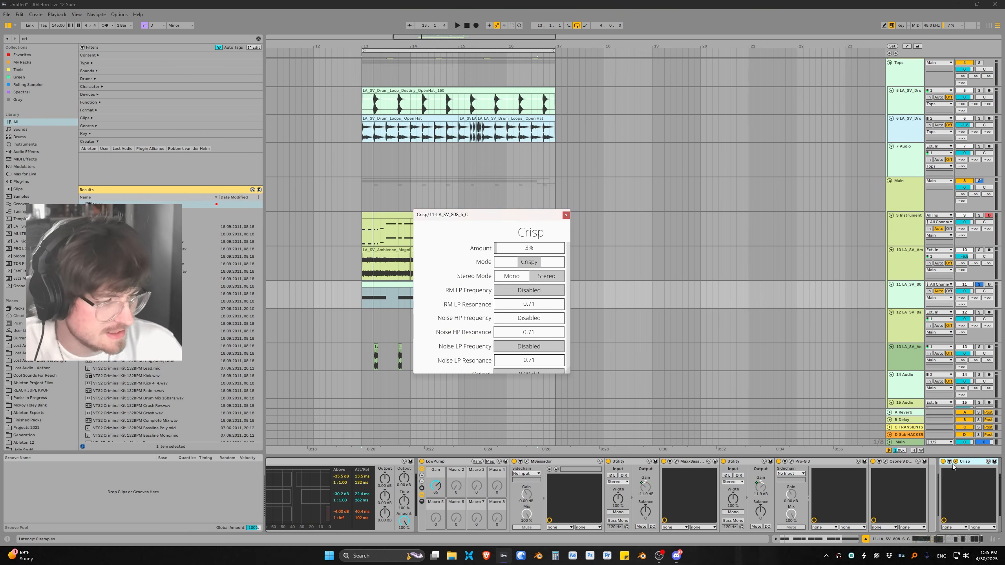
{"action": "scroll", "coordinate": [426, 325], "scroll_direction": "down", "scroll_amount": 2}
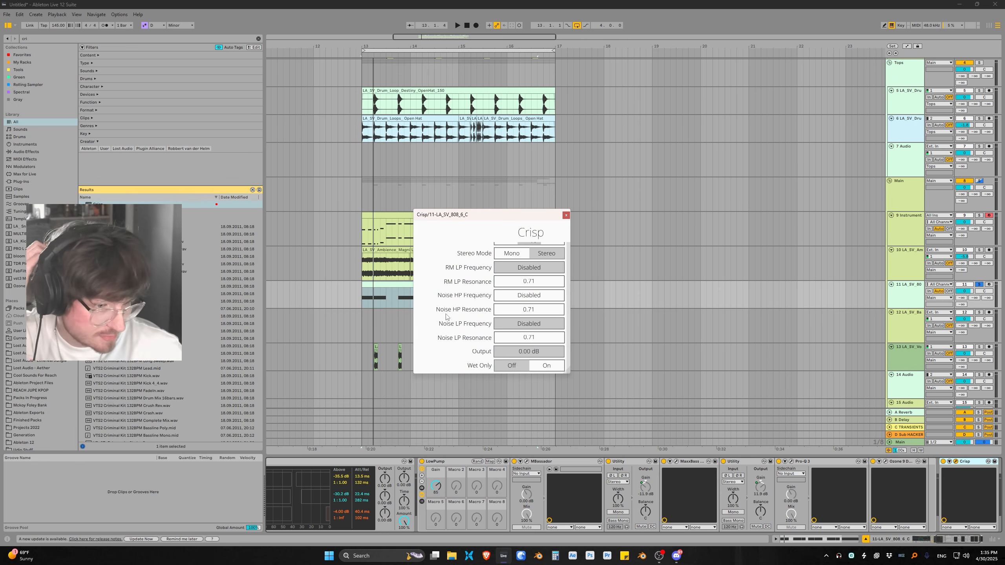
{"action": "scroll", "coordinate": [461, 321], "scroll_direction": "up", "scroll_amount": 2}
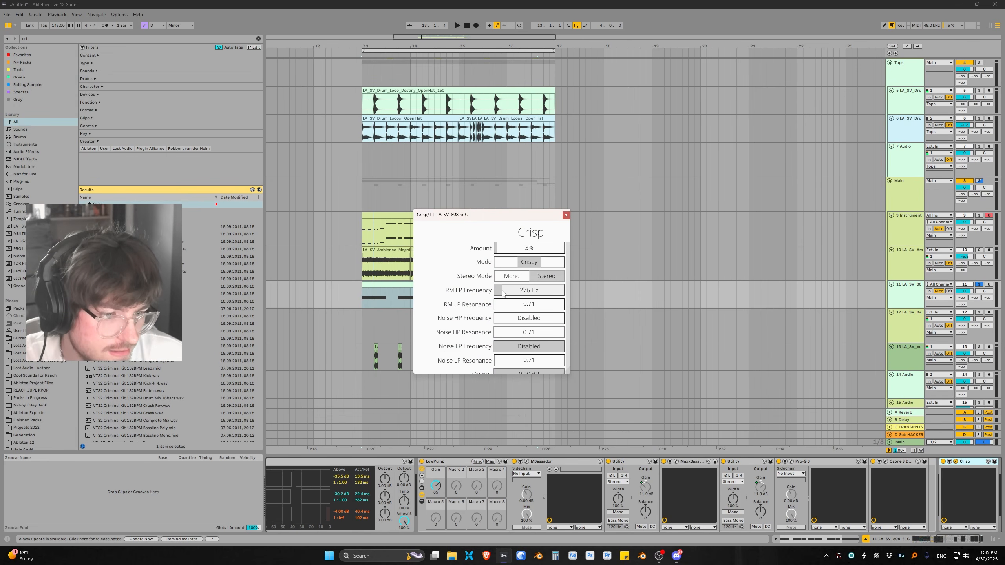
{"action": "left_click_drag", "start_coordinate": [503, 291], "coordinate": [503, 291]}
{"action": "key", "text": "space"}
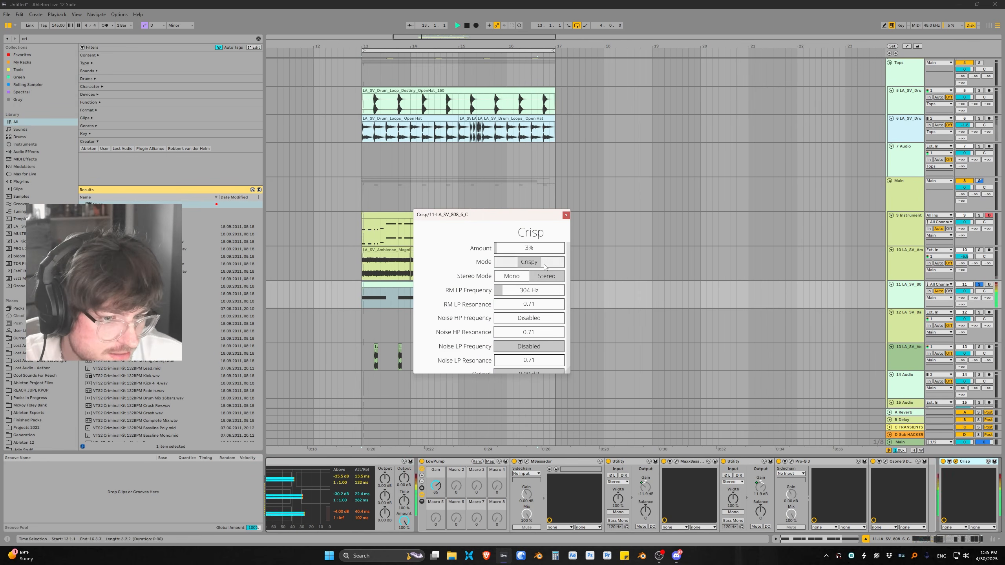
{"action": "left_click", "coordinate": [566, 215]}
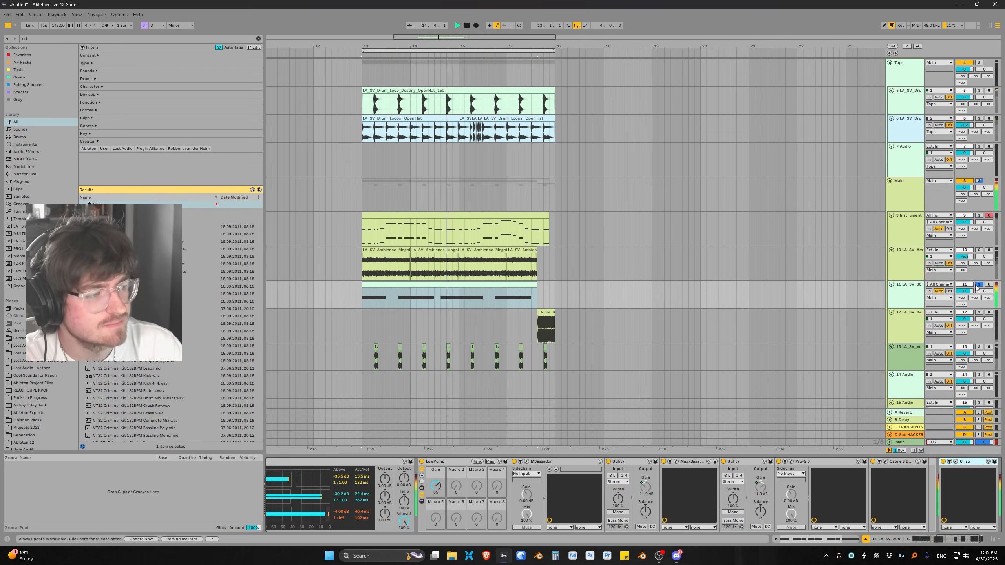
Insert a track below the 808 for the LA_UKB_F_Synth_Bass_Woop layer and enable Warp on its sample in Simpler
{"action": "key", "text": "ctrl+t"}
{"action": "key", "text": "space"}
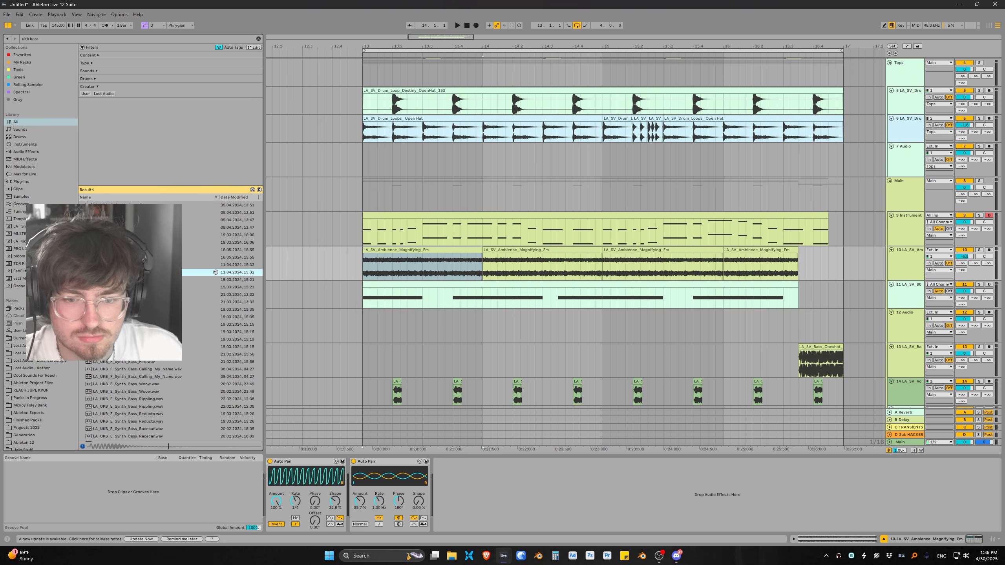
{"action": "left_click", "coordinate": [364, 322]}
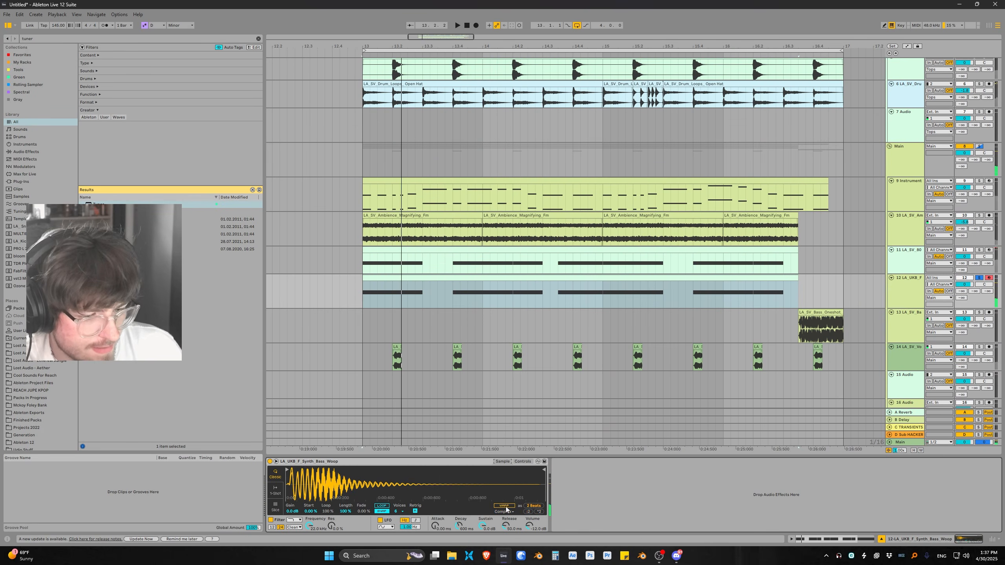
{"action": "left_click", "coordinate": [506, 506]}
{"action": "key", "text": "space"}
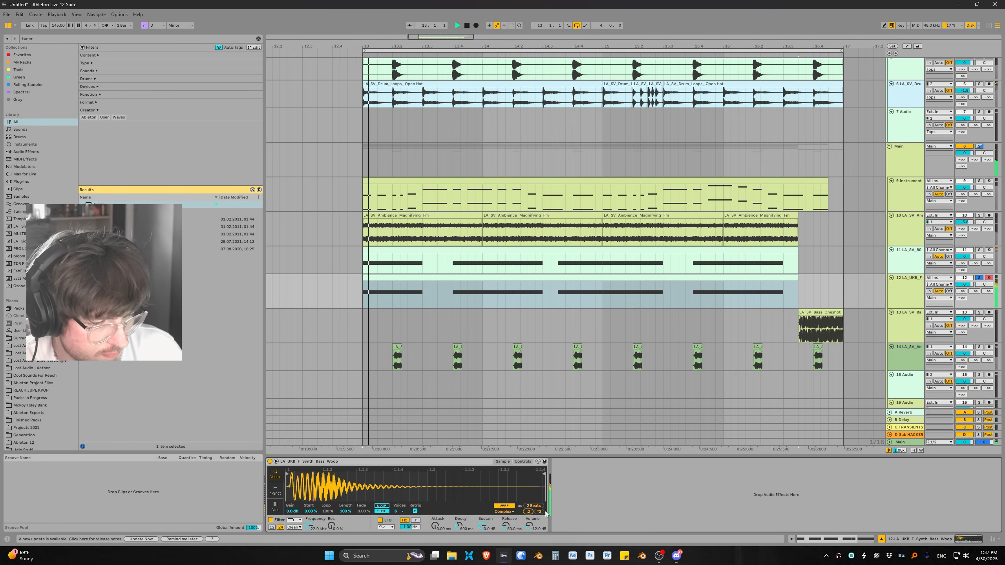
Search for "supermass" and try adding the effect to the Woop bass track
{"action": "key", "text": "ctrl+f"}
{"action": "type", "text": "supermass"}
{"action": "key", "text": "Down"}
{"action": "key", "text": "Return"}
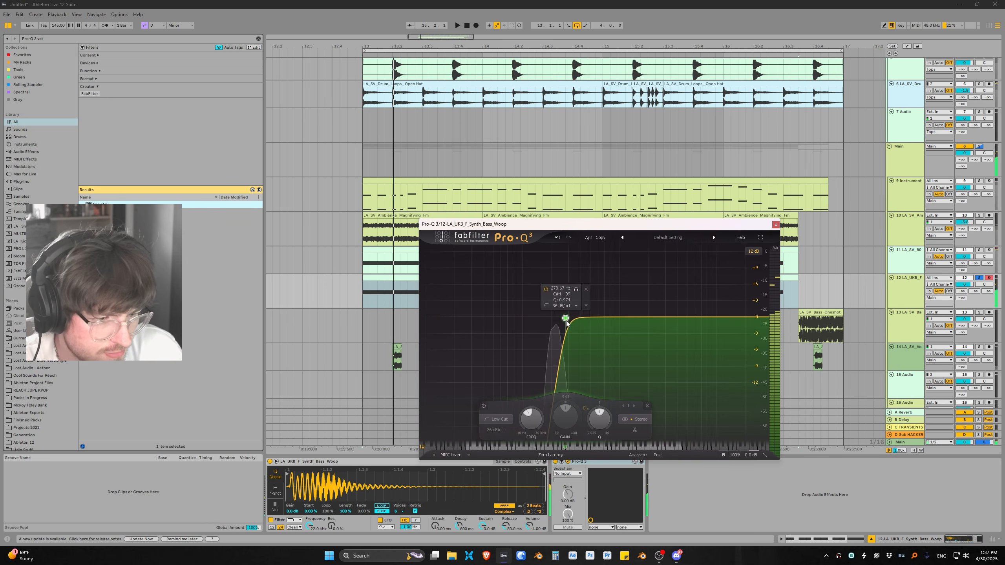
Lower the frequency of the 36 dB/oct low cut in Pro-Q 3 on the Woop bass track
{"action": "left_click_drag", "start_coordinate": [565, 318], "coordinate": [536, 320]}
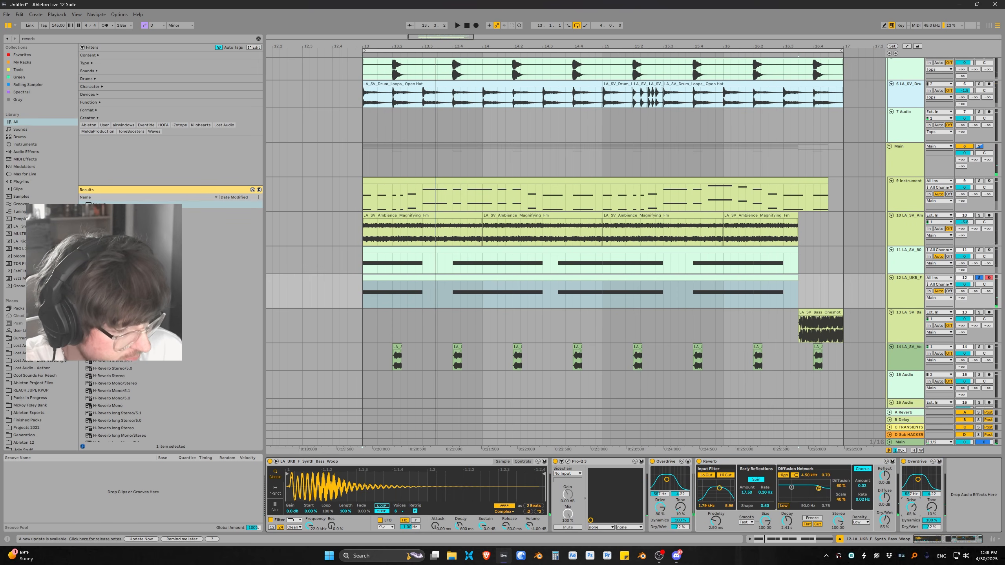
Adjust the Dry/Wet of the second Overdrive after the Reverb on the Woop bass track, checking it in repeated playback
{"action": "key", "text": "space"}
{"action": "left_click_drag", "start_coordinate": [911, 507], "coordinate": [938, 534]}
{"action": "key", "text": "space"}
{"action": "key", "text": "space"}
{"action": "key", "text": "space"}
{"action": "key", "text": "space"}
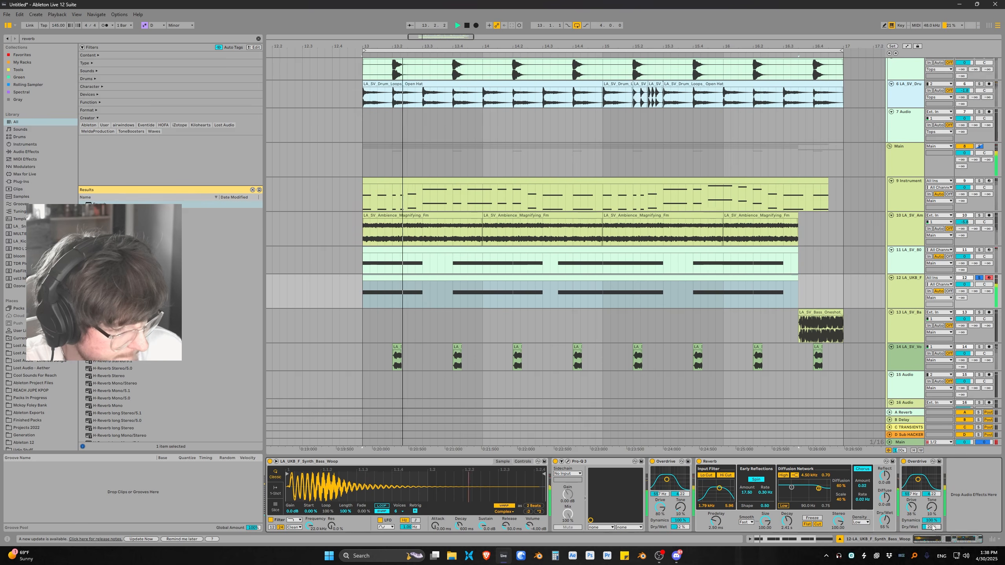
{"action": "key", "text": "space"}
{"action": "key", "text": "space"}
{"action": "key", "text": "space"}
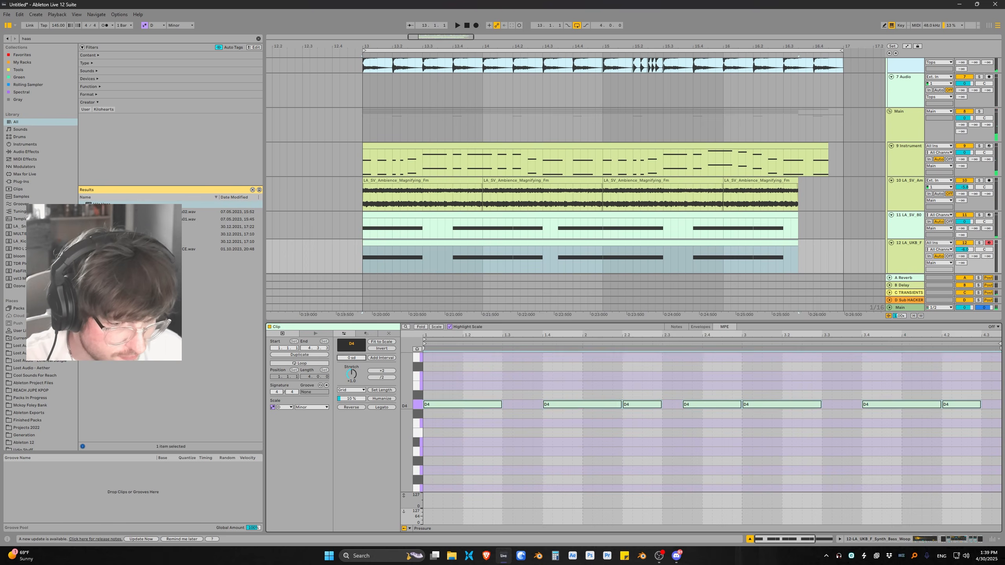
Add an interval of +5 scale degrees to the Woop clip's D4 notes, delete the original D4 notes, and play the result
{"action": "left_click_drag", "start_coordinate": [352, 359], "coordinate": [351, 346]}
{"action": "left_click_drag", "start_coordinate": [456, 407], "coordinate": [887, 456]}
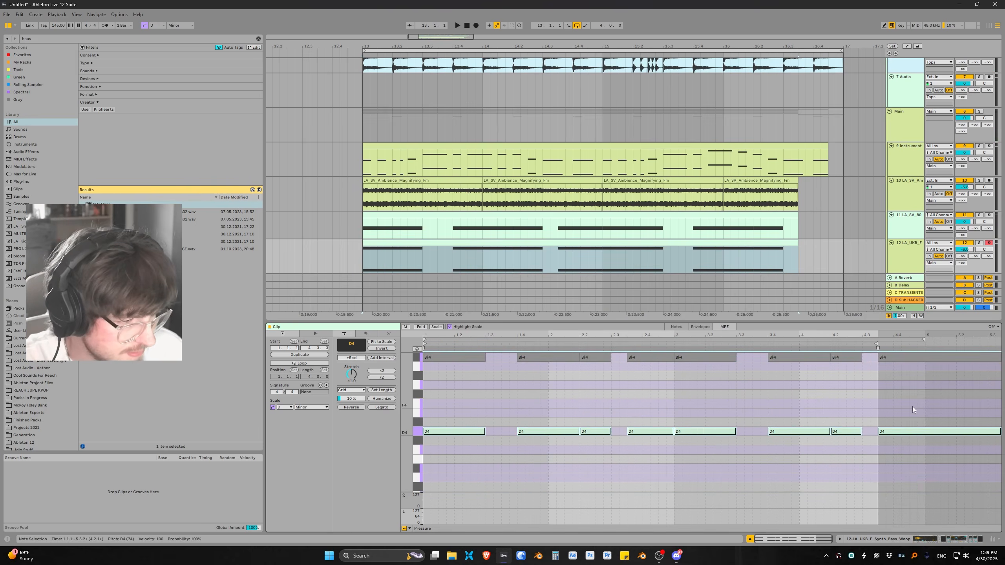
{"action": "key", "text": "Delete"}
{"action": "key", "text": "space"}
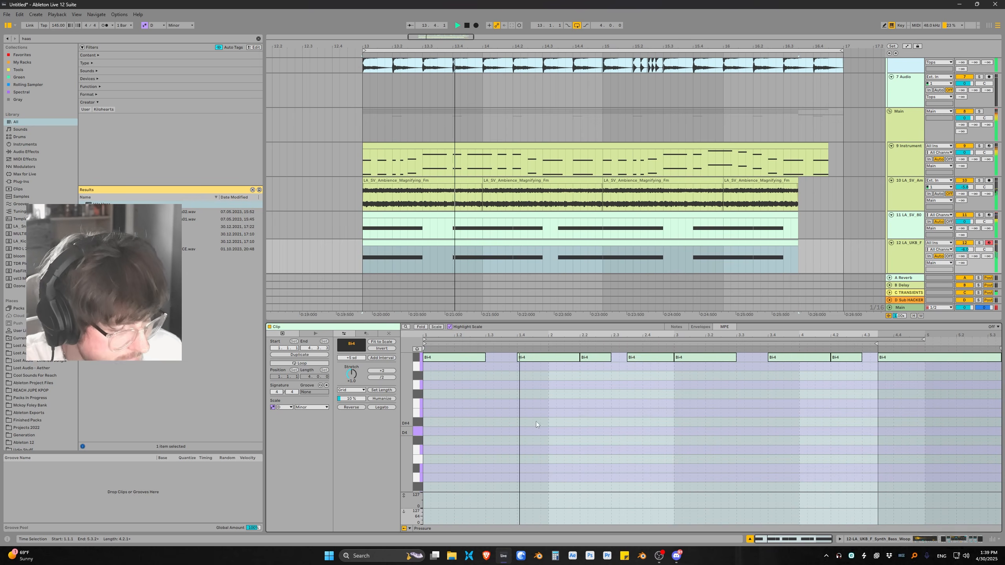
Select all notes in the Woop clip and change the scale to Lydian
{"action": "key", "text": "ctrl+a"}
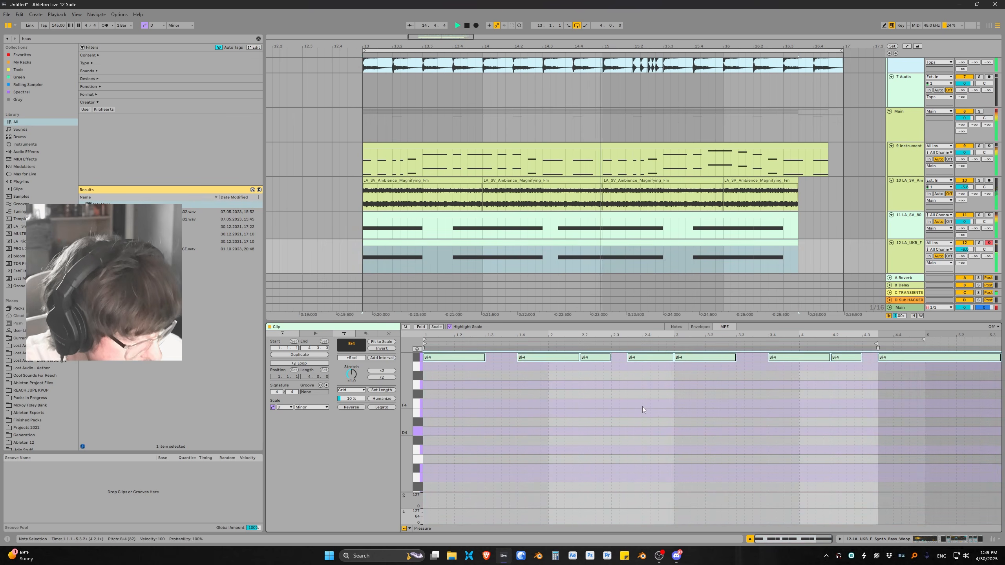
{"action": "left_click", "coordinate": [301, 408]}
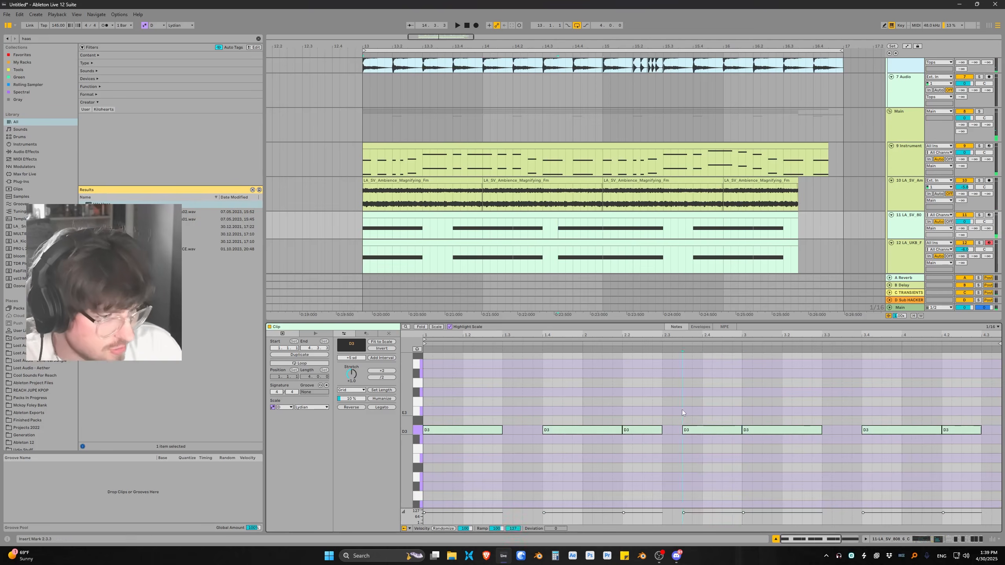
Set the 808 clip's scale to Phrygian, raise the D3 note just before bar 3 by one scale step, and play it
{"action": "left_click_drag", "start_coordinate": [682, 411], "coordinate": [708, 456]}
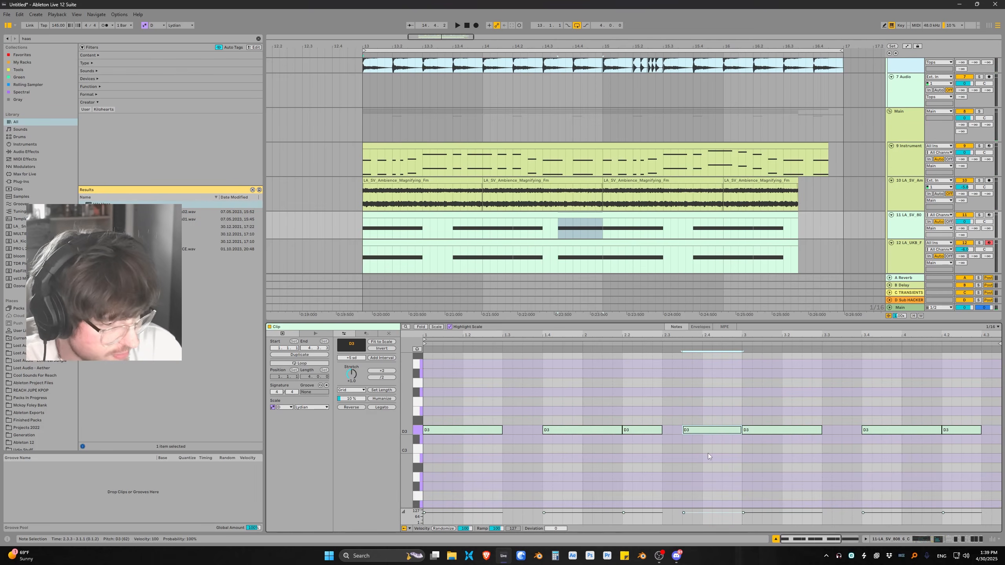
{"action": "left_click", "coordinate": [307, 408]}
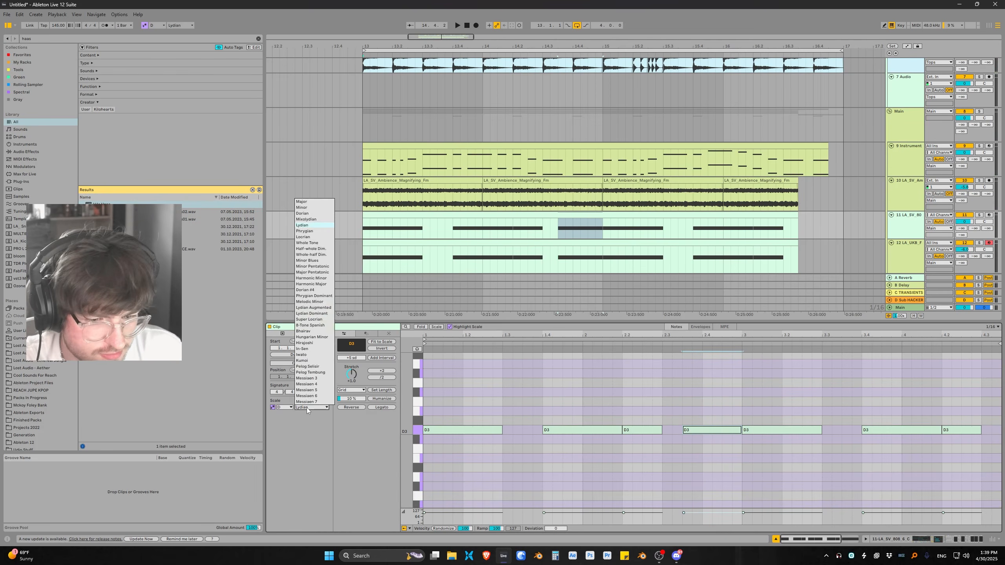
{"action": "left_click", "coordinate": [304, 231]}
{"action": "key", "text": "Up"}
{"action": "key", "text": "space"}
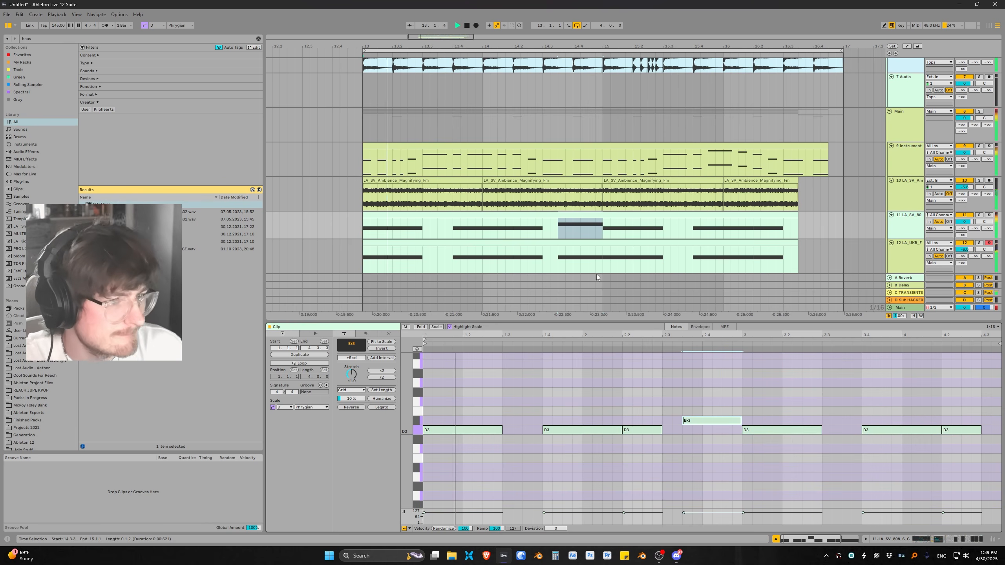
{"action": "key", "text": "space"}
Raise the matching note just before bar 3 in the Woop bass clip to B3 and play the result
{"action": "key", "text": "Down"}
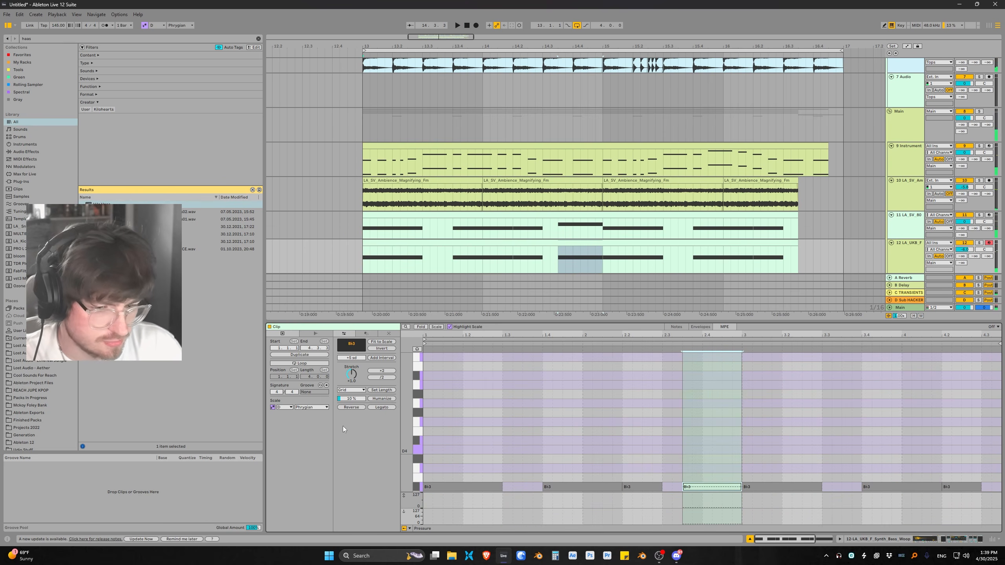
{"action": "key", "text": "Up"}
{"action": "key", "text": "space"}
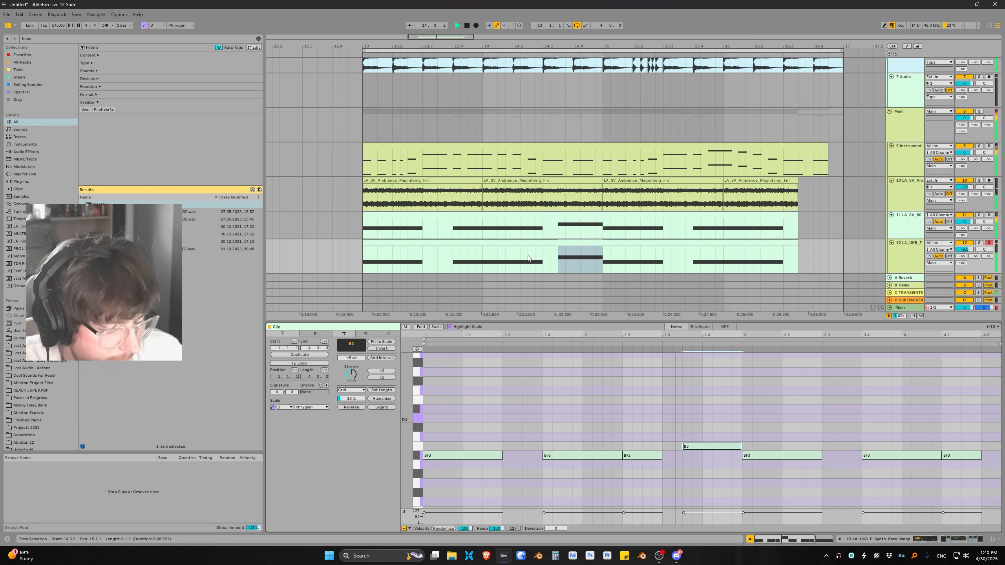
{"action": "left_click", "coordinate": [576, 241]}
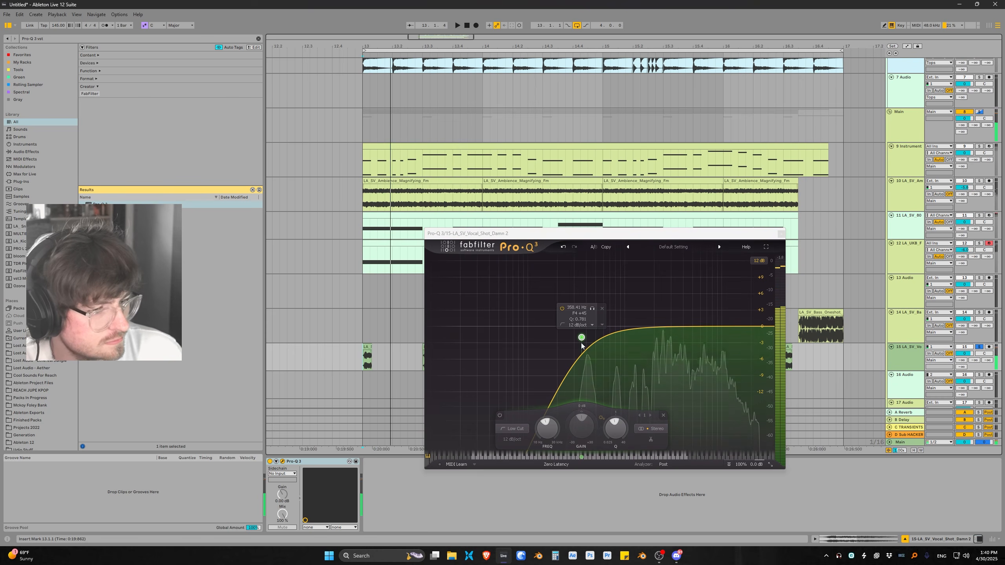
In the Vocal Shot track's Pro-Q 3, raise the 12 dB/oct low cut to about 390 Hz and add a bell boost of about 6.6 dB near 6.9 kHz
{"action": "left_click_drag", "start_coordinate": [582, 343], "coordinate": [586, 332]}
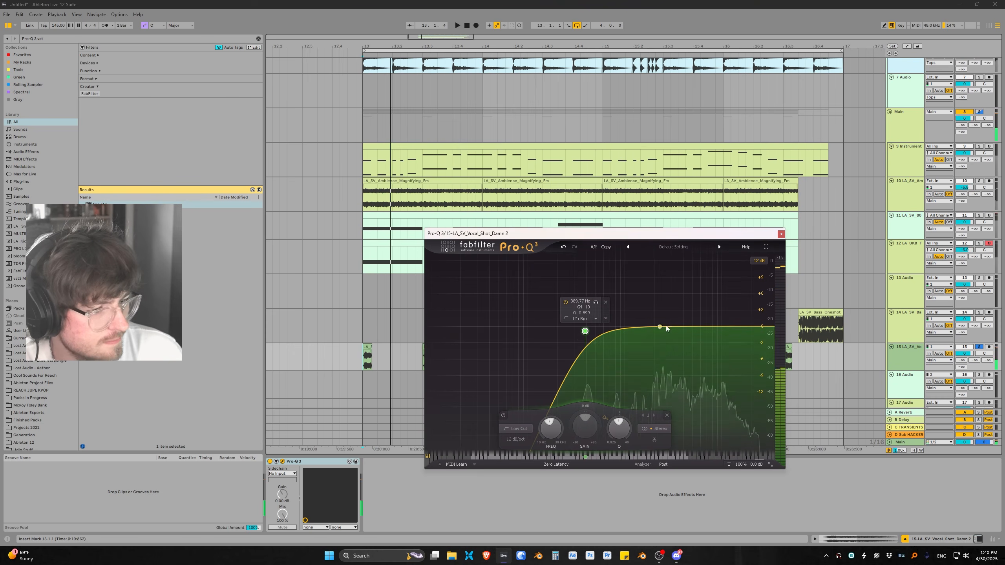
{"action": "left_click_drag", "start_coordinate": [664, 328], "coordinate": [708, 285]}
{"action": "key", "text": "space"}
{"action": "key", "text": "space"}
{"action": "key", "text": "space"}
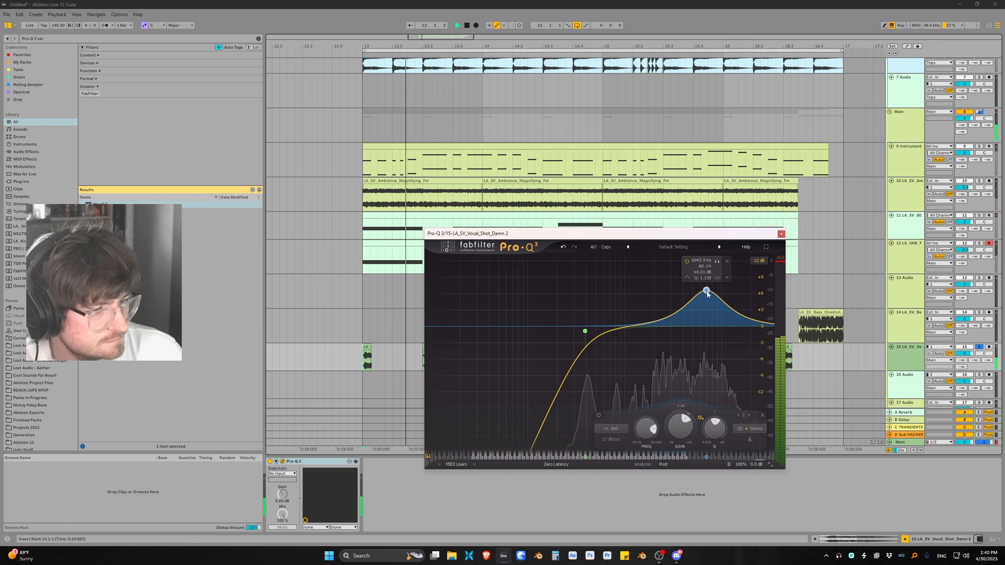
{"action": "key", "text": "ctrl+alt+p"}
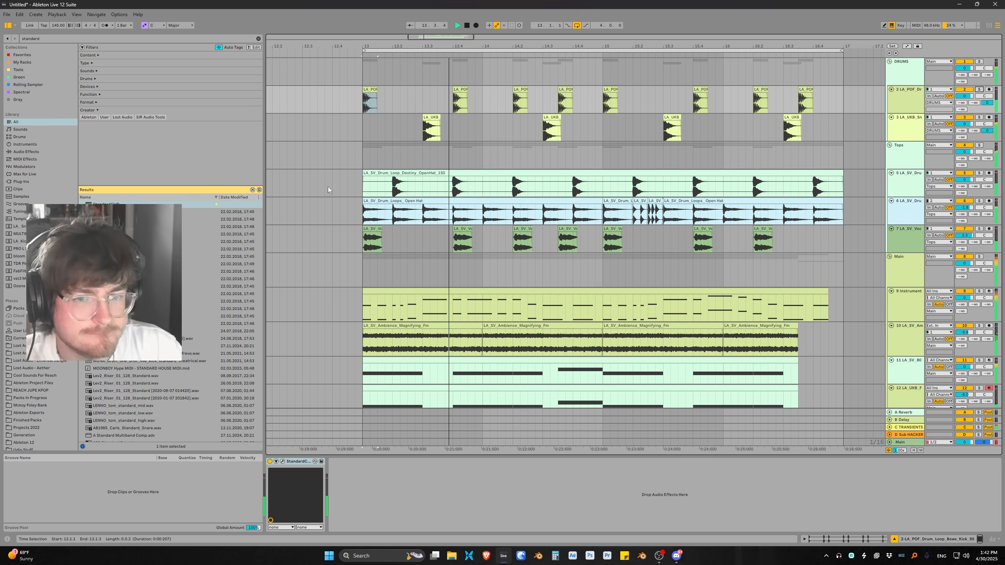
Clear the browser search and select the empty audio track below the bass fill across the length of the beat
{"action": "left_click", "coordinate": [252, 189]}
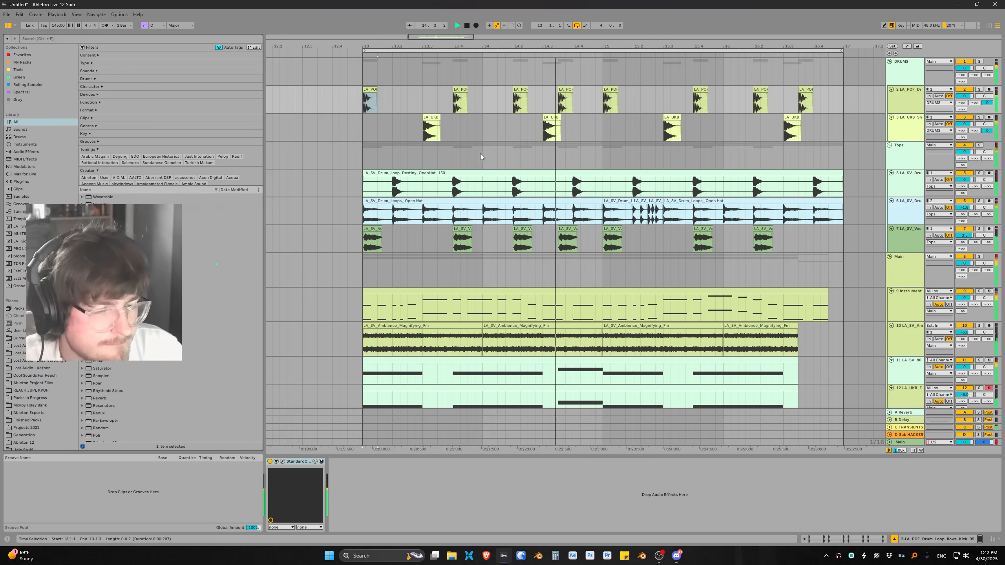
{"action": "left_click", "coordinate": [375, 136]}
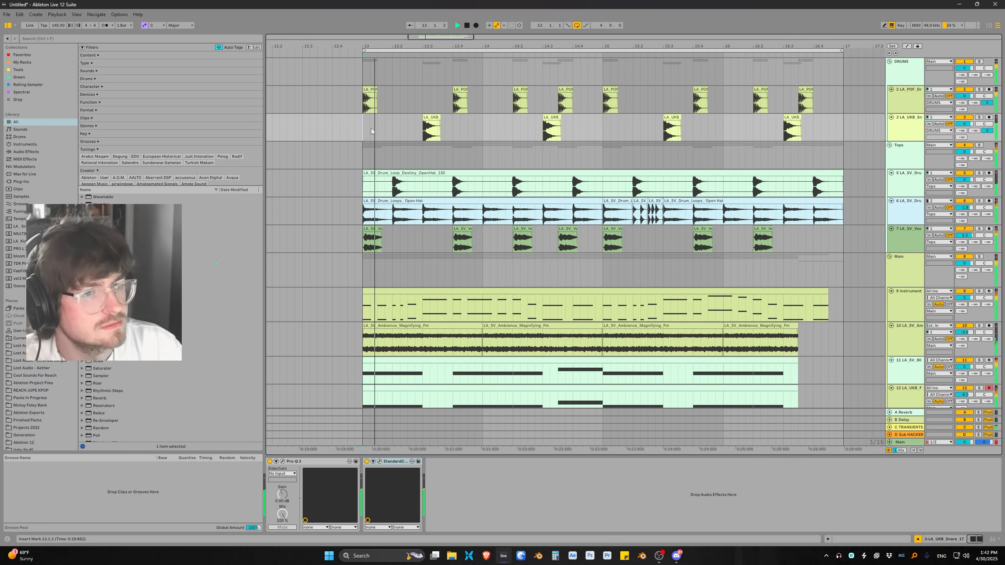
{"action": "left_click_drag", "start_coordinate": [461, 47], "coordinate": [486, 75]}
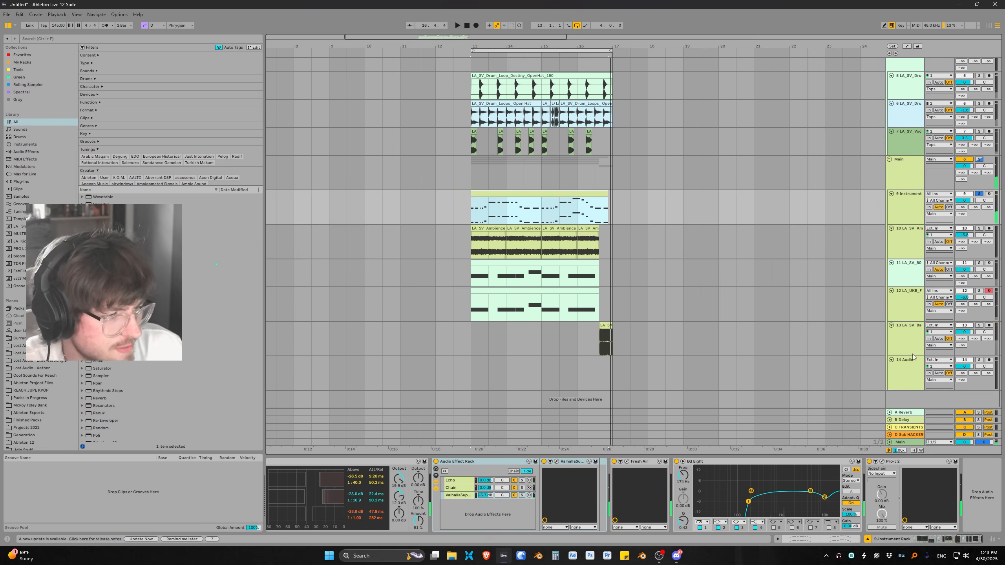
{"action": "left_click", "coordinate": [911, 359]}
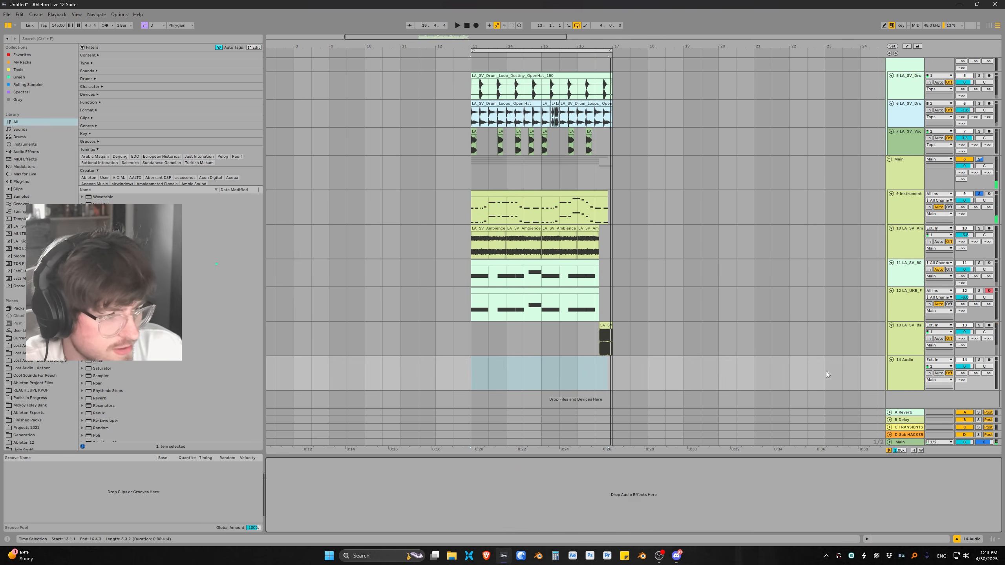
{"action": "left_click_drag", "start_coordinate": [468, 365], "coordinate": [527, 371]}
{"action": "left_click_drag", "start_coordinate": [458, 49], "coordinate": [458, 28]}
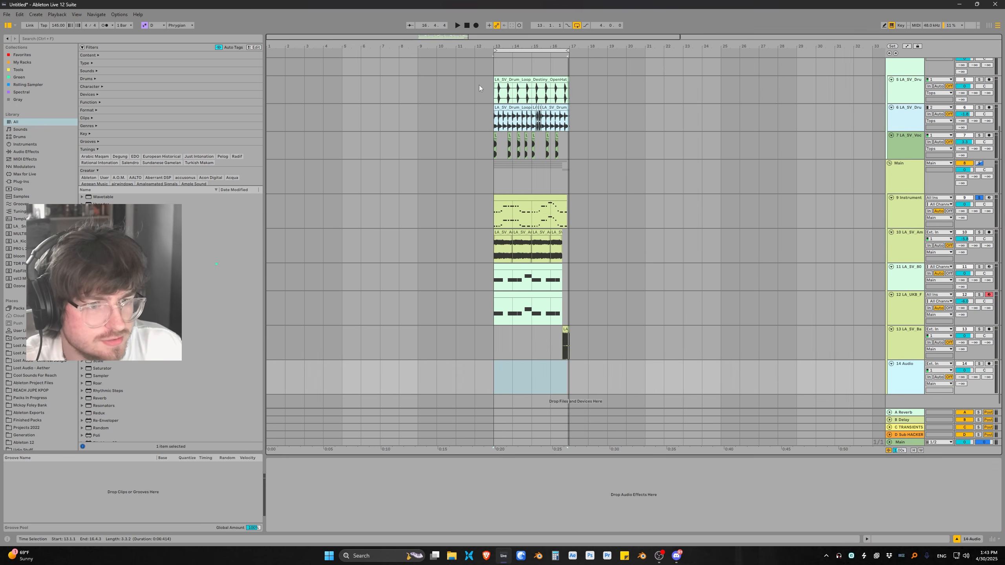
{"action": "left_click", "coordinate": [434, 380]}
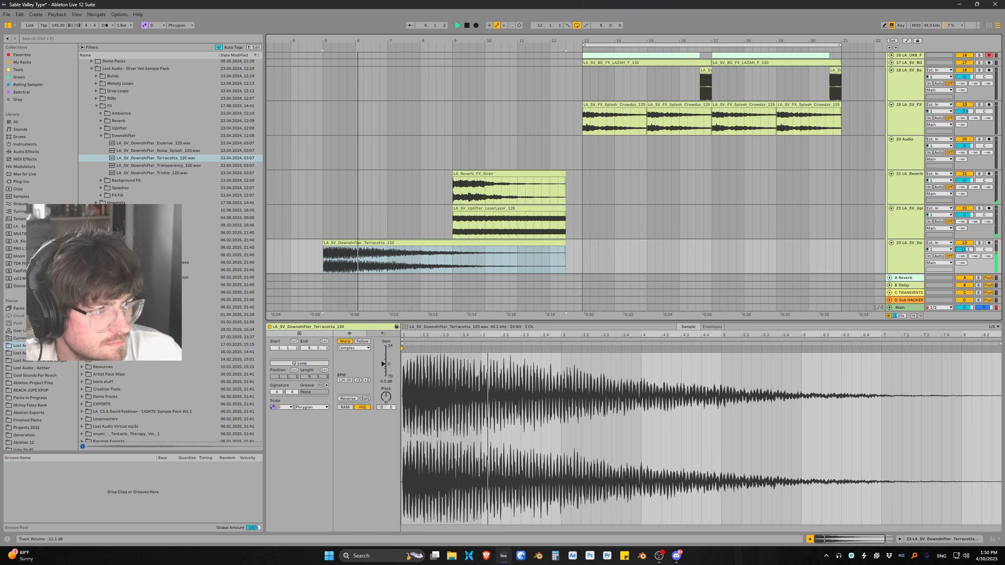
Move the Downshifter Terracotta track below the Downshifter Noise Splash track
{"action": "left_click", "coordinate": [908, 262]}
{"action": "scroll", "coordinate": [914, 340], "scroll_direction": "down", "scroll_amount": 3}
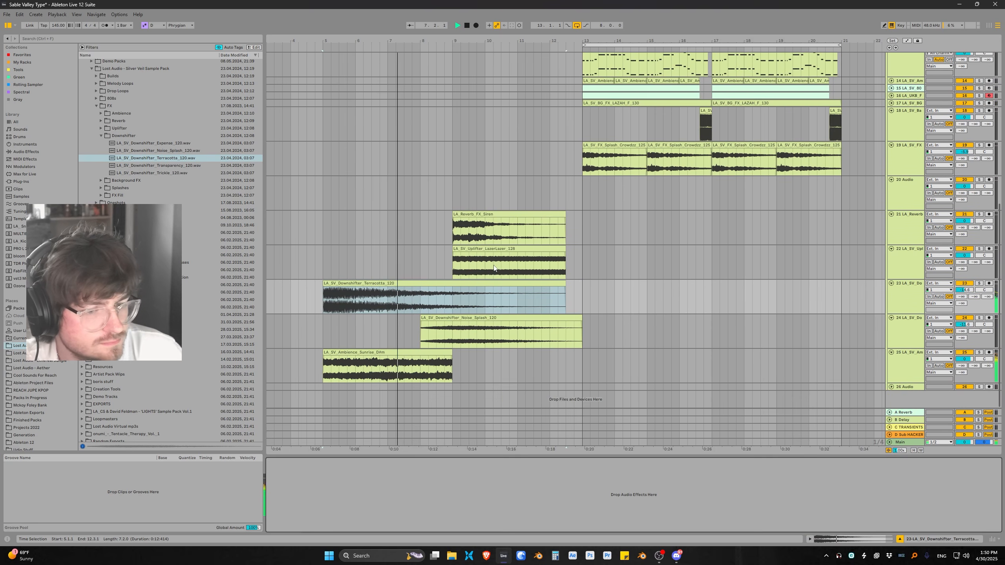
{"action": "left_click_drag", "start_coordinate": [915, 342], "coordinate": [915, 344]}
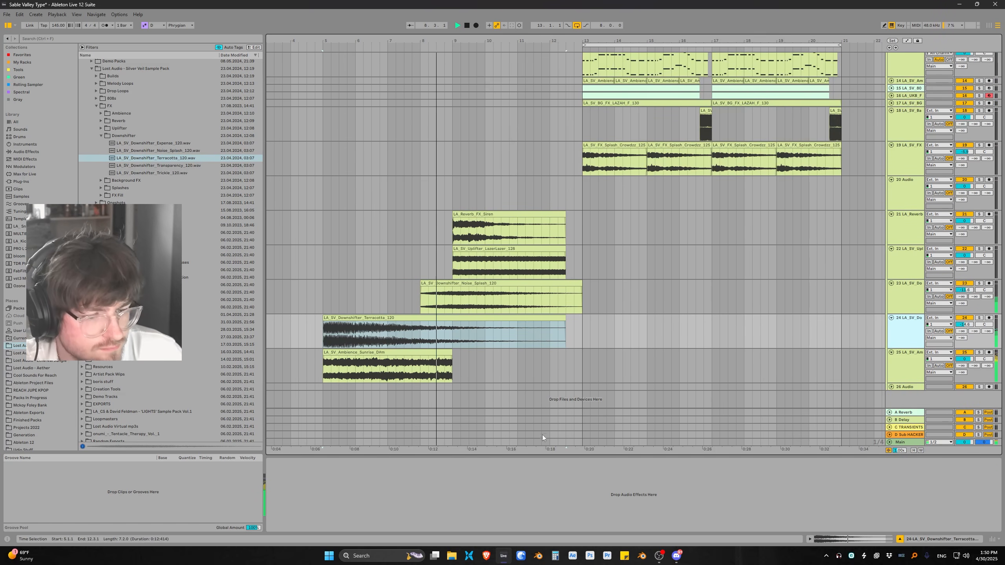
{"action": "scroll", "coordinate": [530, 459], "scroll_direction": "up", "scroll_amount": 3}
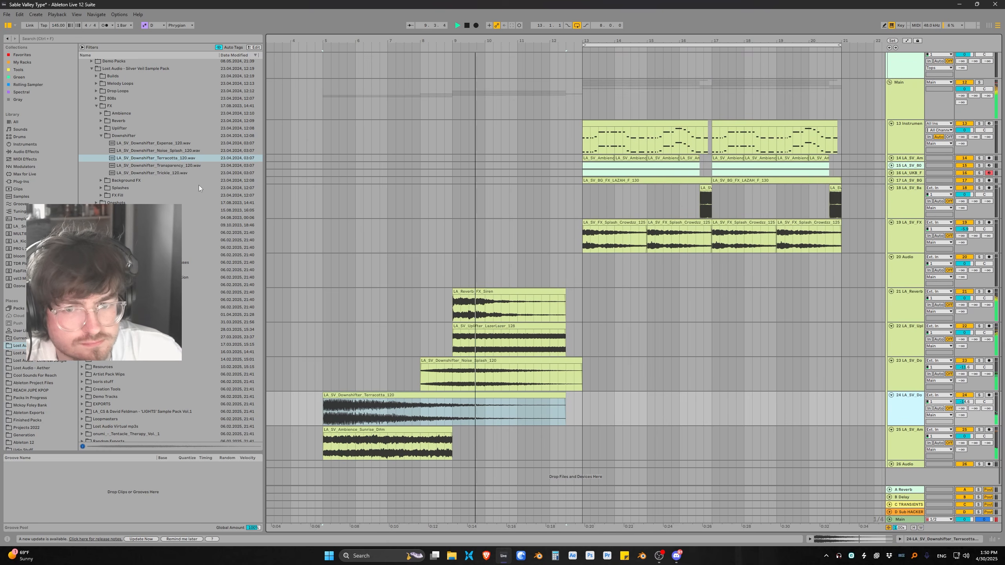
Stop playback and preview samples from the Silver Veil pack's Oneshots and Vocal Phrases folders
{"action": "left_click", "coordinate": [98, 202]}
{"action": "key", "text": "space"}
{"action": "left_click", "coordinate": [119, 225]}
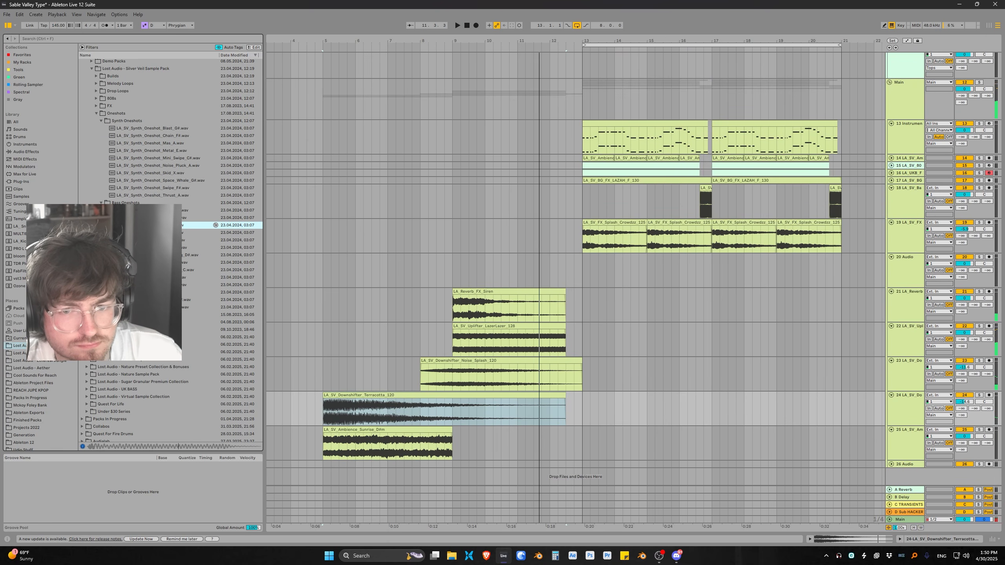
{"action": "left_click", "coordinate": [118, 202]}
{"action": "left_click", "coordinate": [119, 165]}
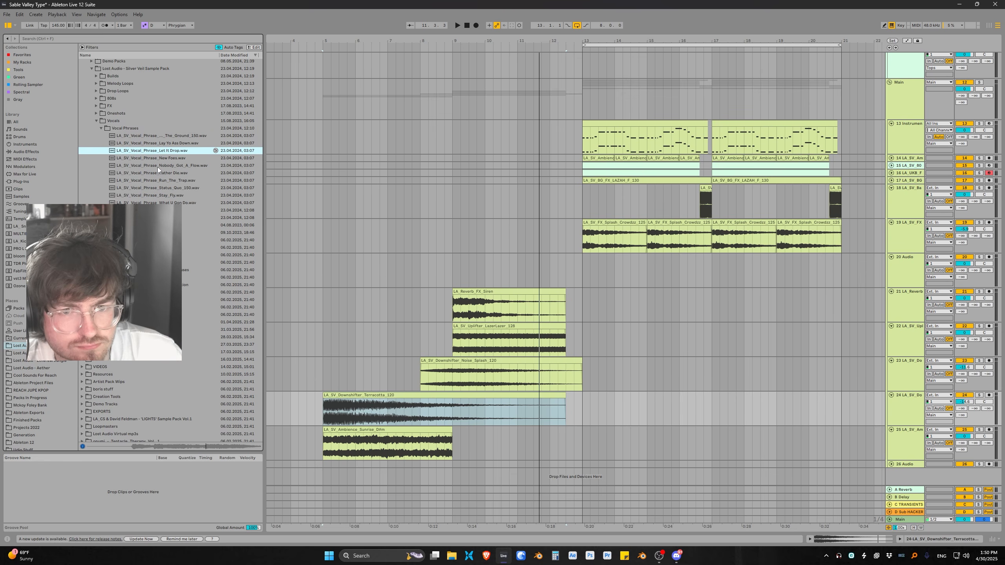
Place LA_SV_Vocal_Phrase_Nobody_Got_A_Flow.wav on the Sunrise ambience track around bar 12 and play the transition into the drop
{"action": "left_click_drag", "start_coordinate": [164, 164], "coordinate": [567, 441]}
{"action": "key", "text": "space"}
{"action": "double_click", "coordinate": [576, 430]}
{"action": "key", "text": "space"}
{"action": "left_click_drag", "start_coordinate": [583, 258], "coordinate": [662, 257]}
{"action": "left_click_drag", "start_coordinate": [588, 42], "coordinate": [588, 164]}
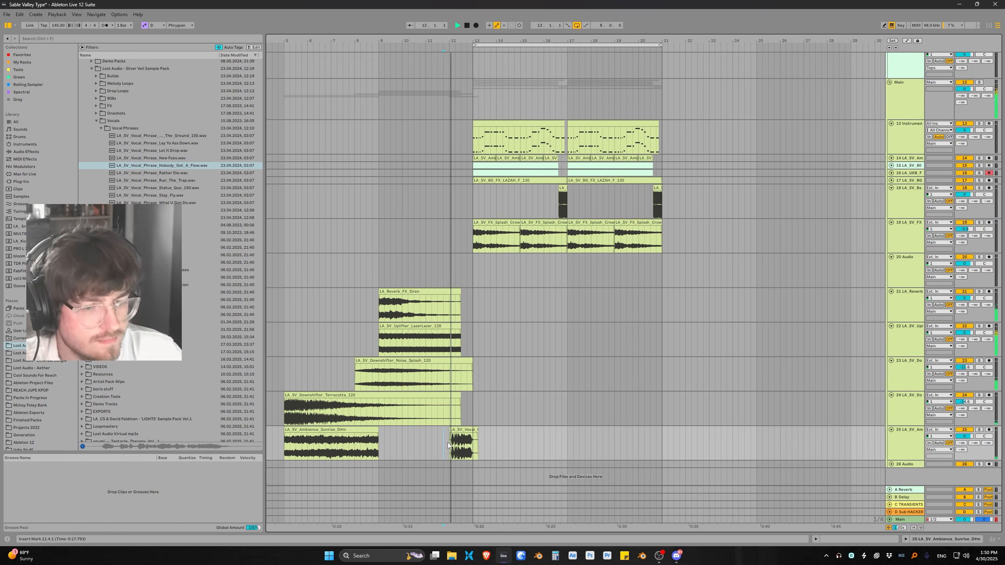
{"action": "left_click", "coordinate": [448, 446]}
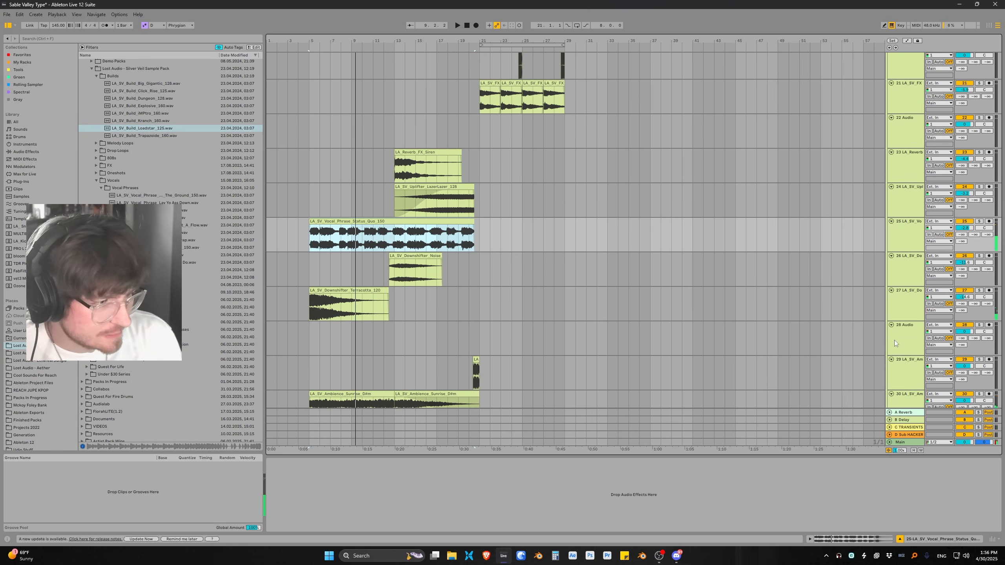
Select the empty audio track 28, search the browser for "impact", refine it to "la impact", and preview the LA_UKG_130 FX impact samples
{"action": "left_click", "coordinate": [896, 341]}
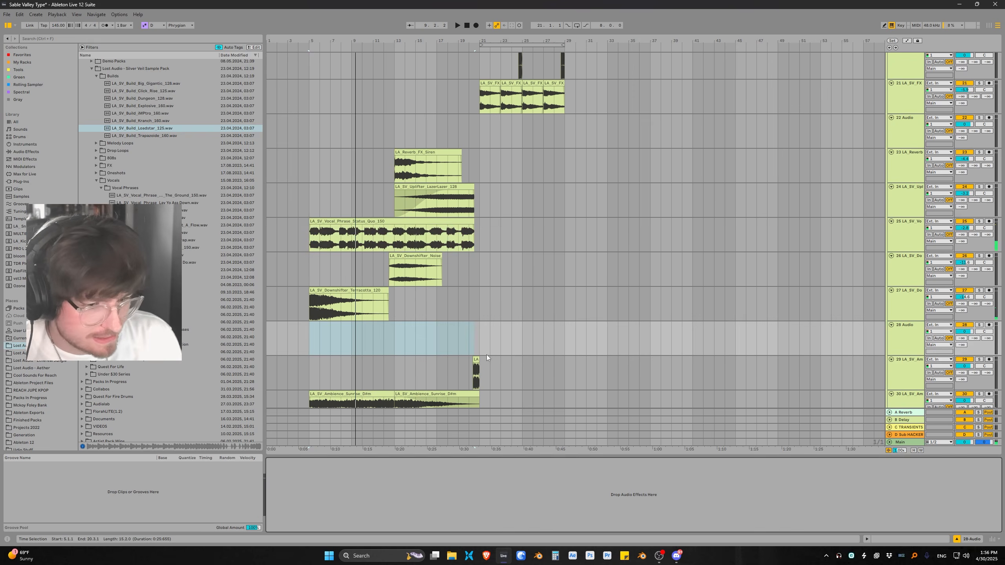
{"action": "key", "text": "ctrl+f"}
{"action": "type", "text": "impact"}
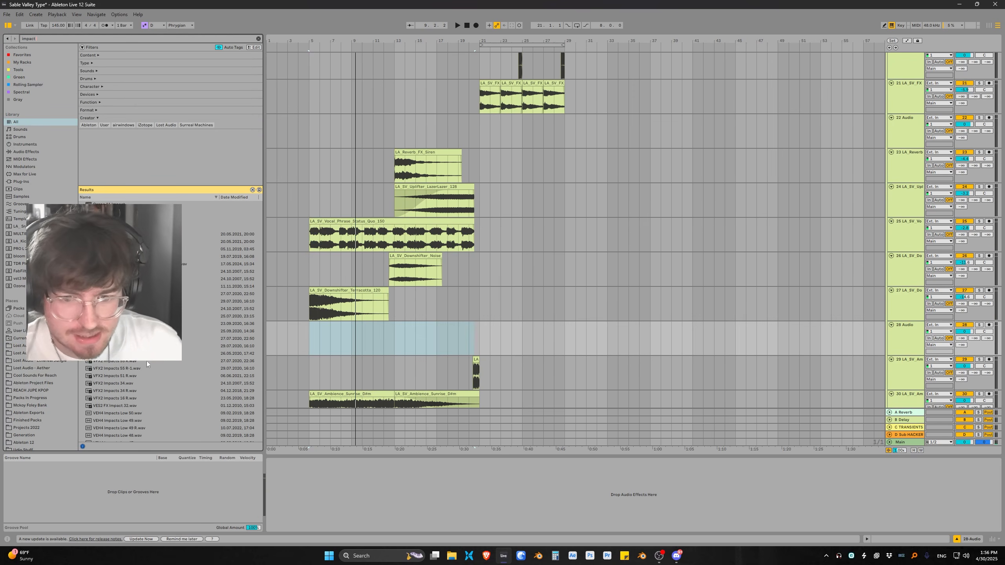
{"action": "scroll", "coordinate": [146, 377], "scroll_direction": "down", "scroll_amount": 5}
{"action": "type", "text": "la impact"}
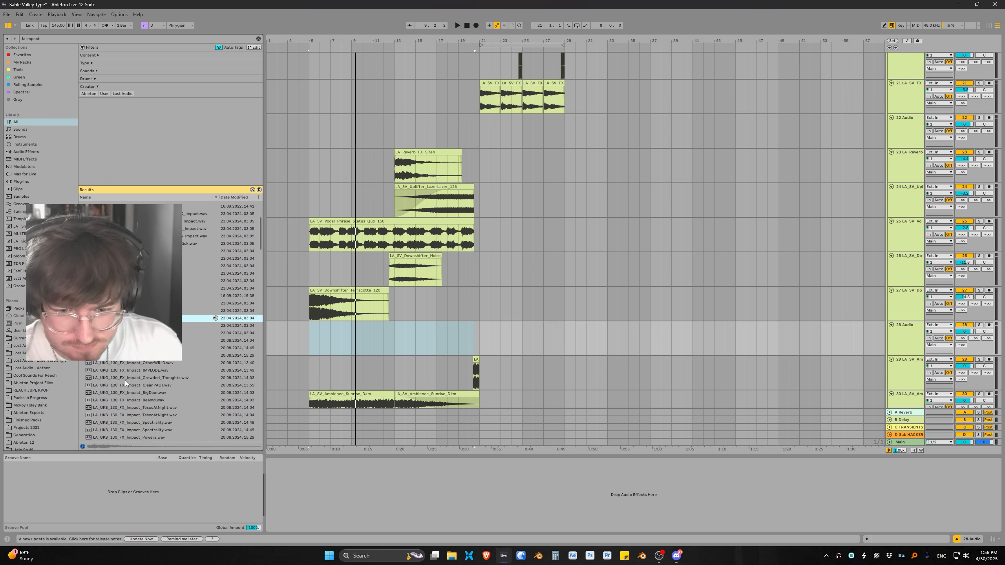
{"action": "left_click", "coordinate": [126, 382]}
{"action": "scroll", "coordinate": [127, 381], "scroll_direction": "down", "scroll_amount": 2}
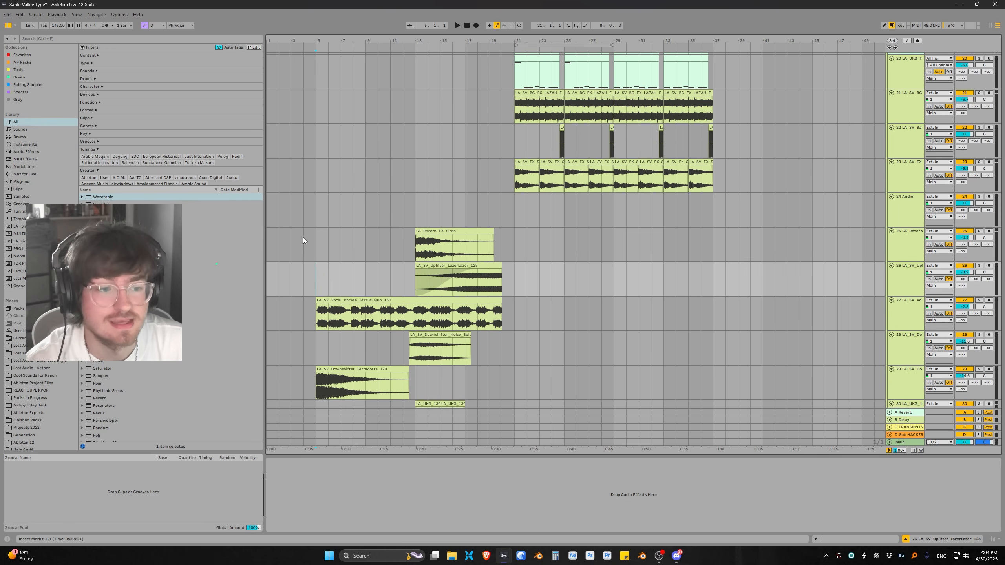
Fold all tracks to their minimum height so the whole arrangement fits in view
{"action": "scroll", "coordinate": [559, 254], "scroll_direction": "up", "scroll_amount": 5}
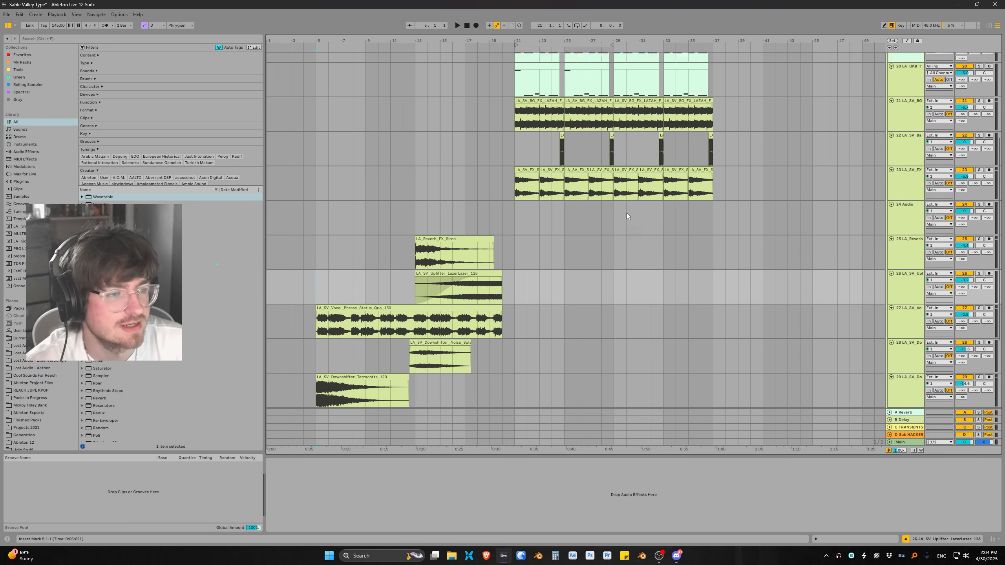
{"action": "left_click", "coordinate": [891, 181], "text": "alt"}
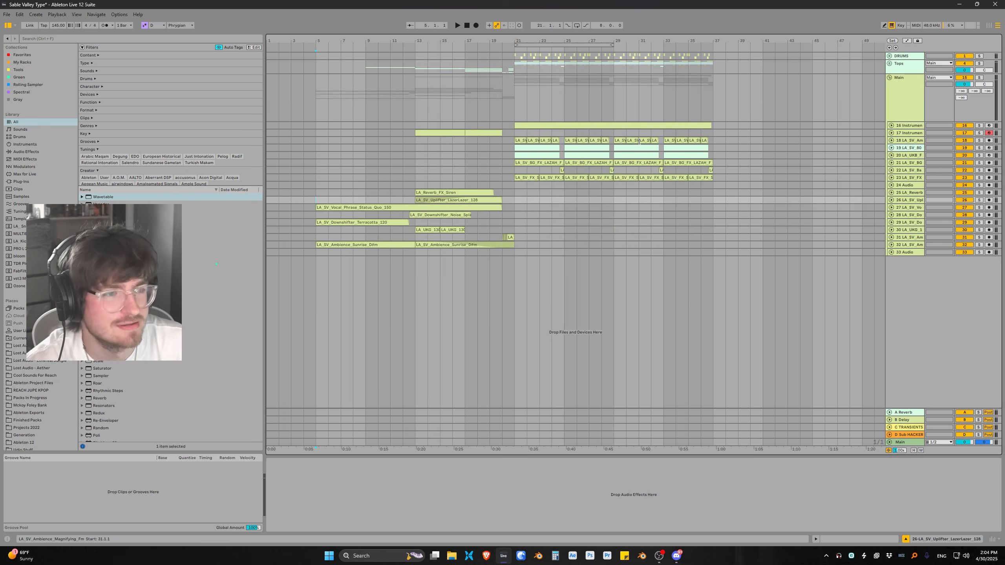